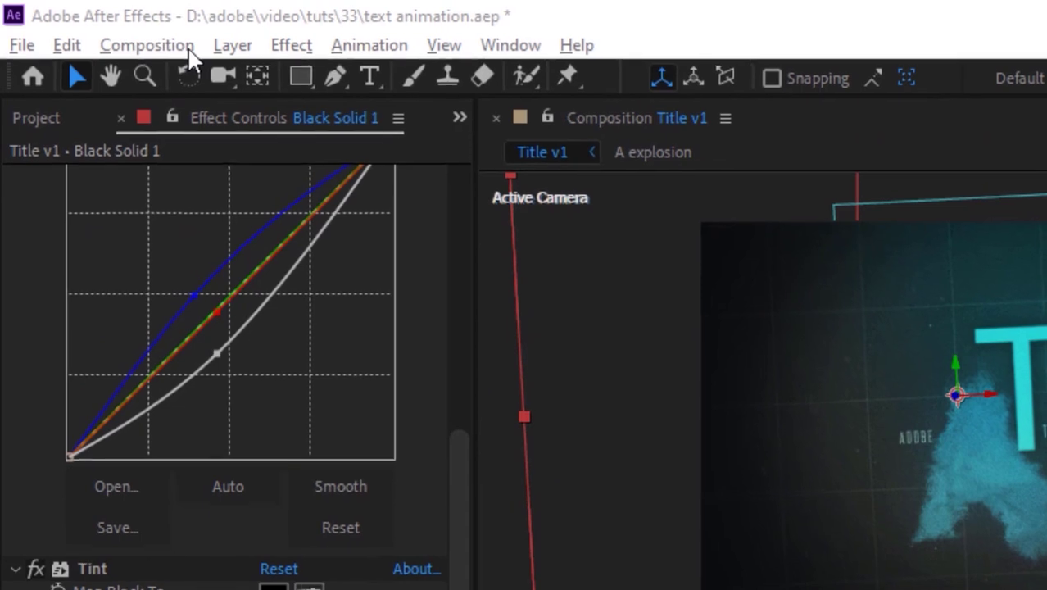
- Create a new composition named Final with a size of 1920 by 1080 px
click(82, 25)
click(186, 74)
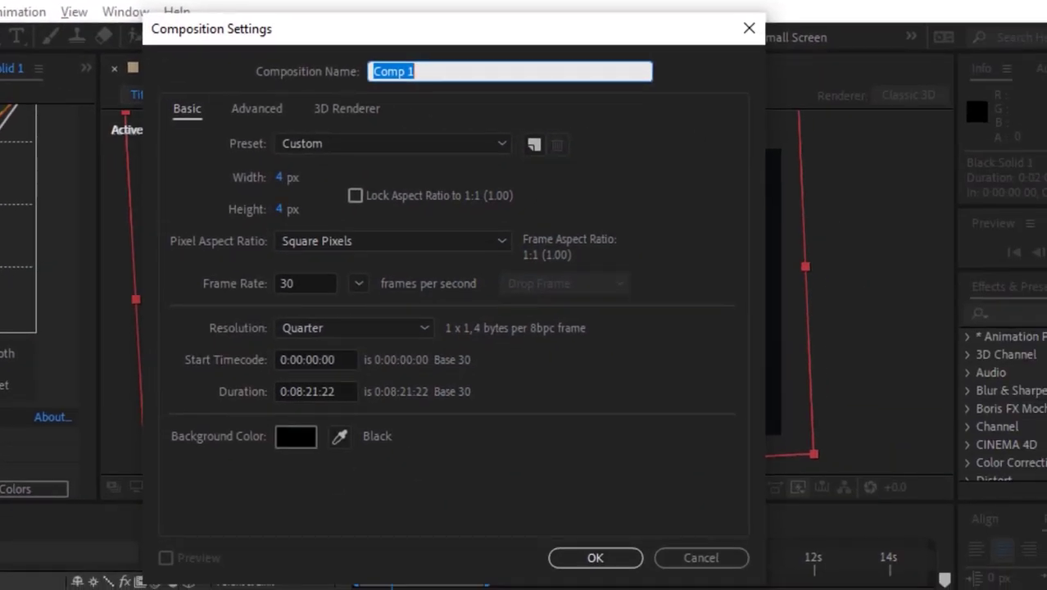
text(Final)
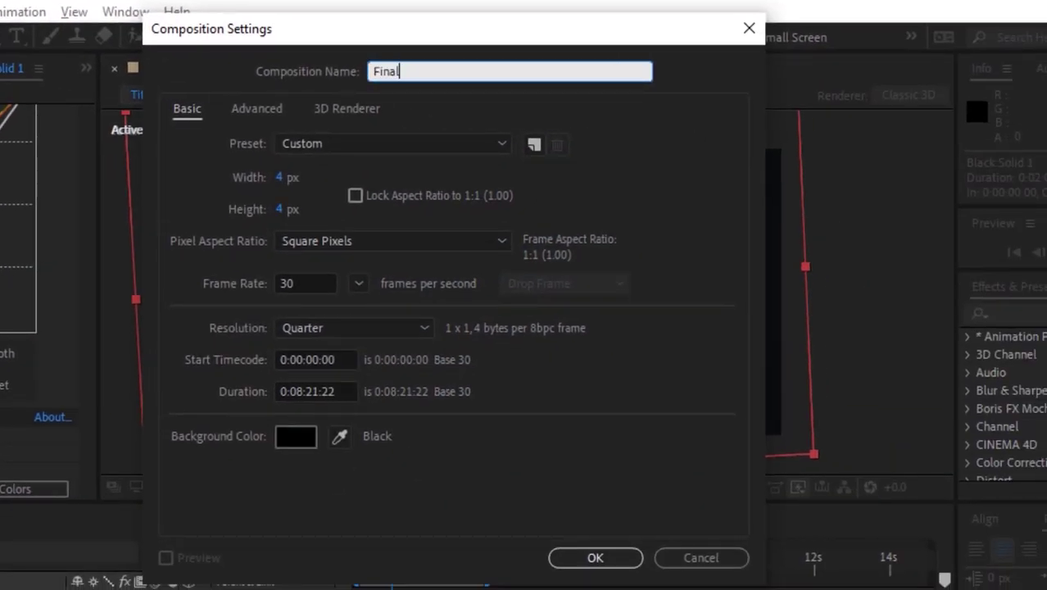
key(Tab)
key(Tab)
key(Tab)
text(1920)
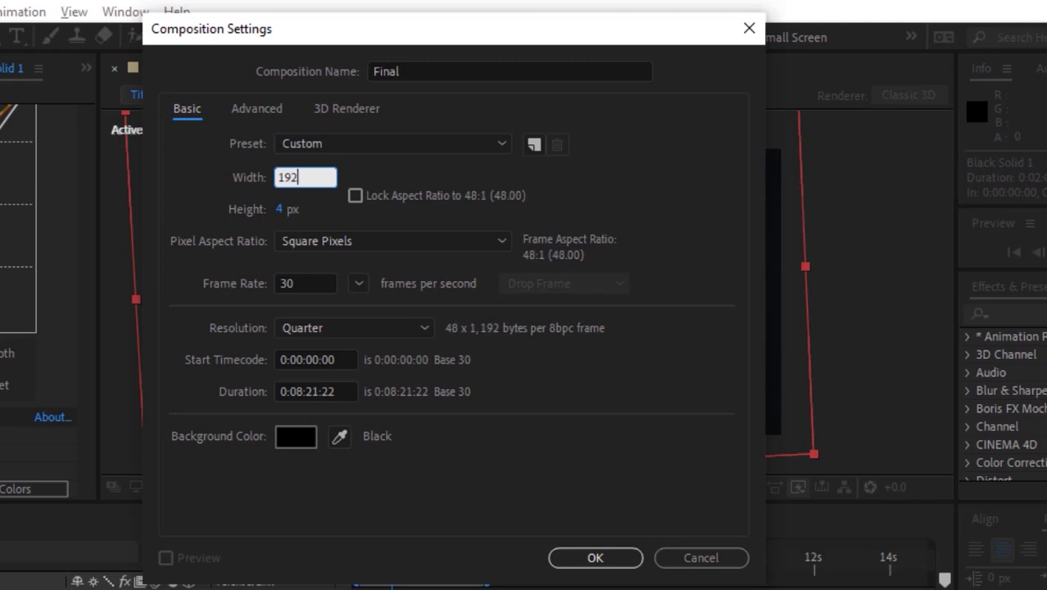
key(Tab)
text(1080)
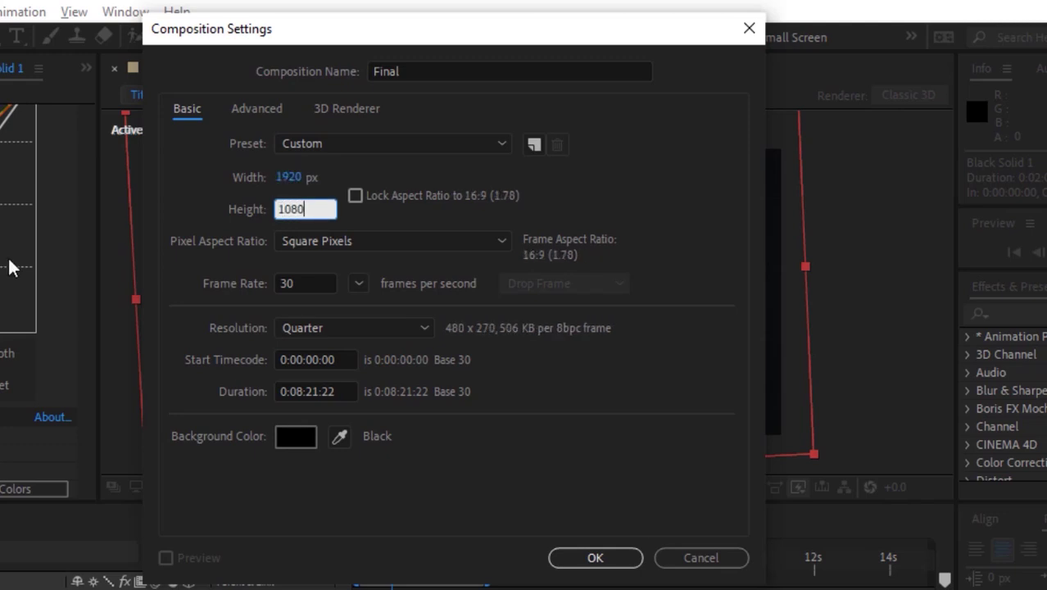
- Set the Final composition's duration to 0:00:10:00 and confirm its settings
click(303, 391)
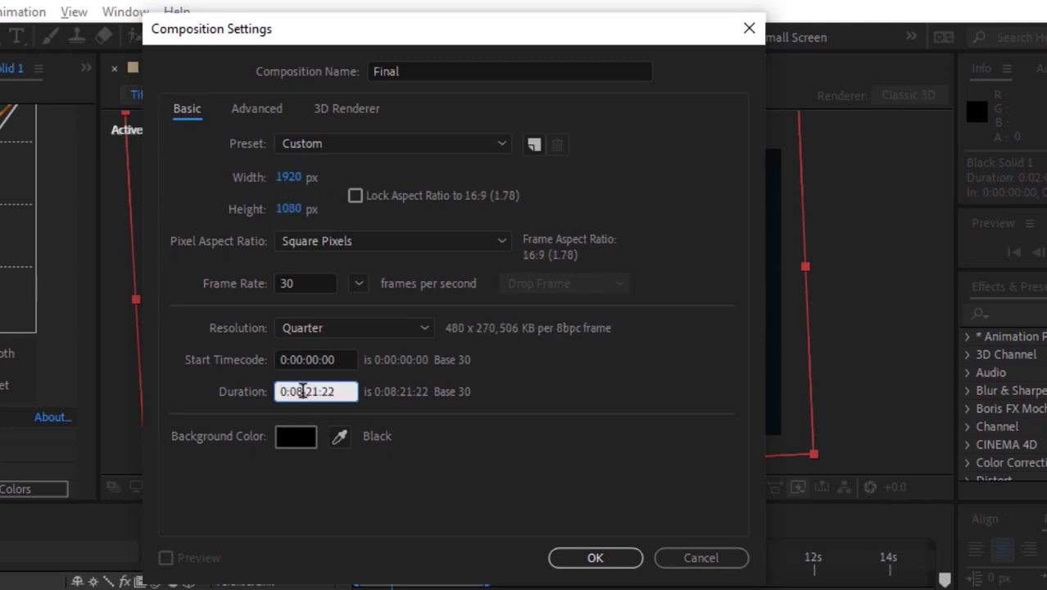
key(BackSpace)
text(0)
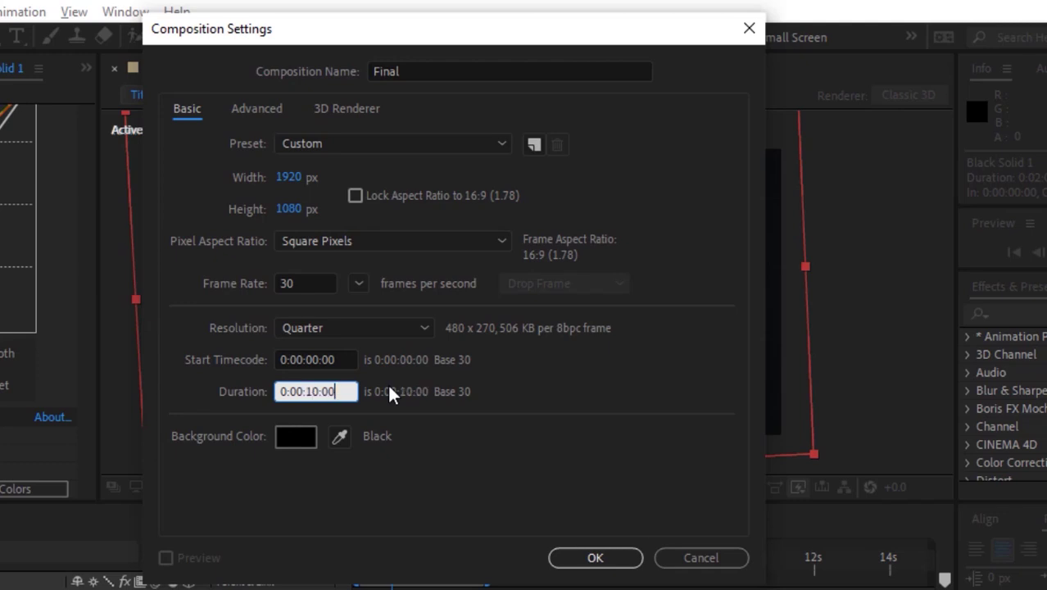
key(Return)
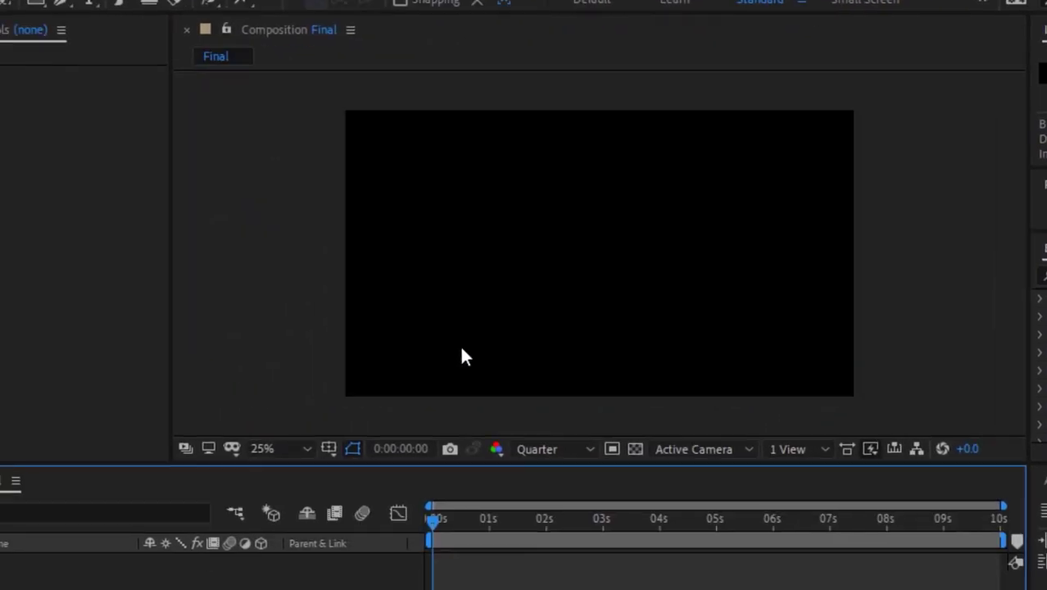
- Add a full-size solid layer named BG with a very dark grey colour to the Final composition
right_click(363, 554)
mouse_move(517, 325)
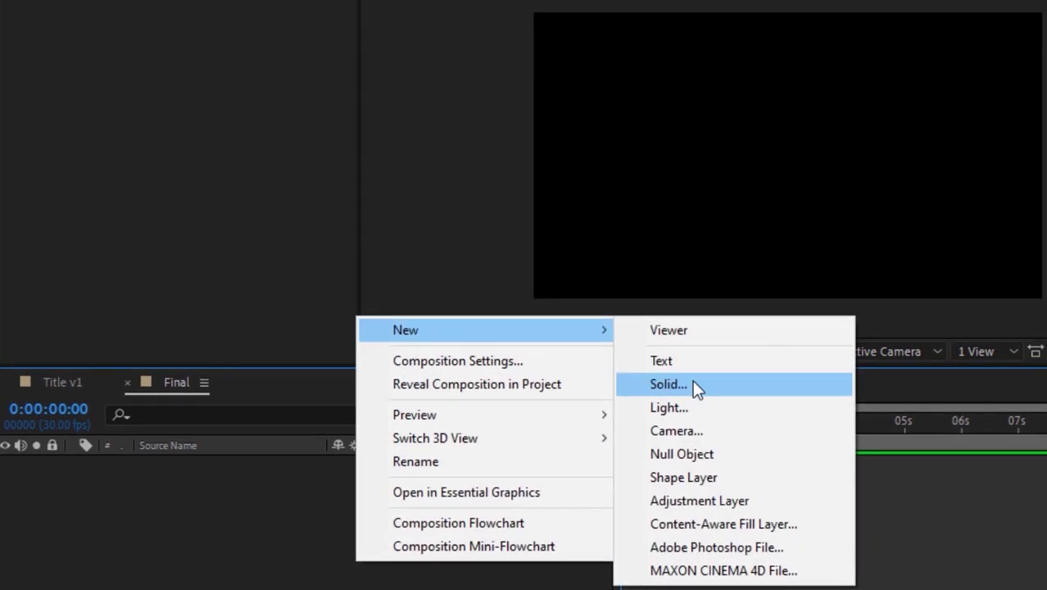
click(702, 379)
text(BG)
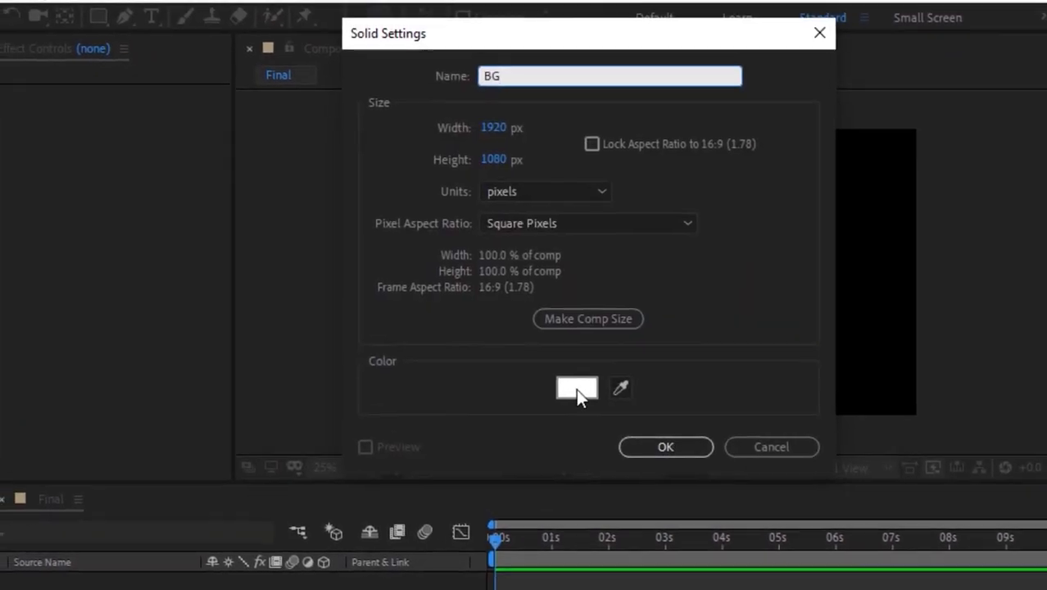
click(556, 390)
drag(34, 312, 31, 345)
click(498, 110)
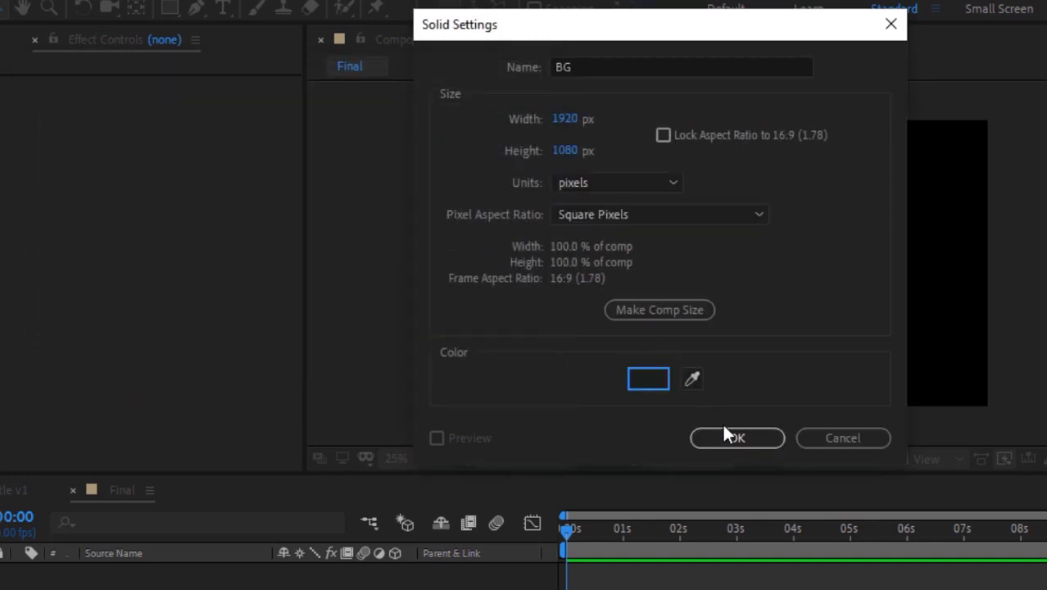
click(734, 435)
- Add a second full-size solid layer named Solid, coloured black (000000)
right_click(437, 565)
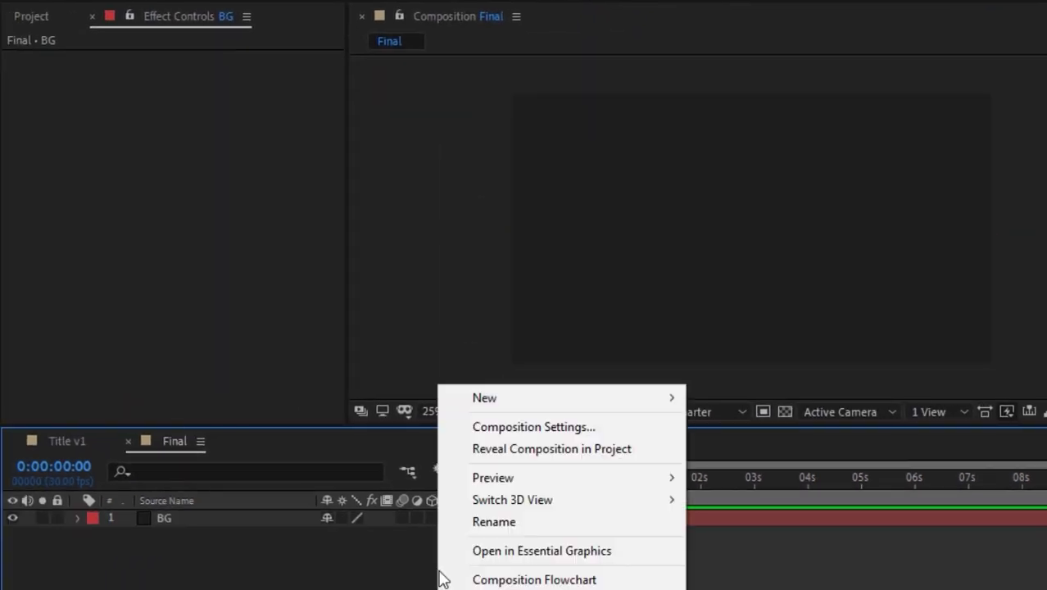
mouse_move(587, 402)
click(743, 451)
text(Solid)
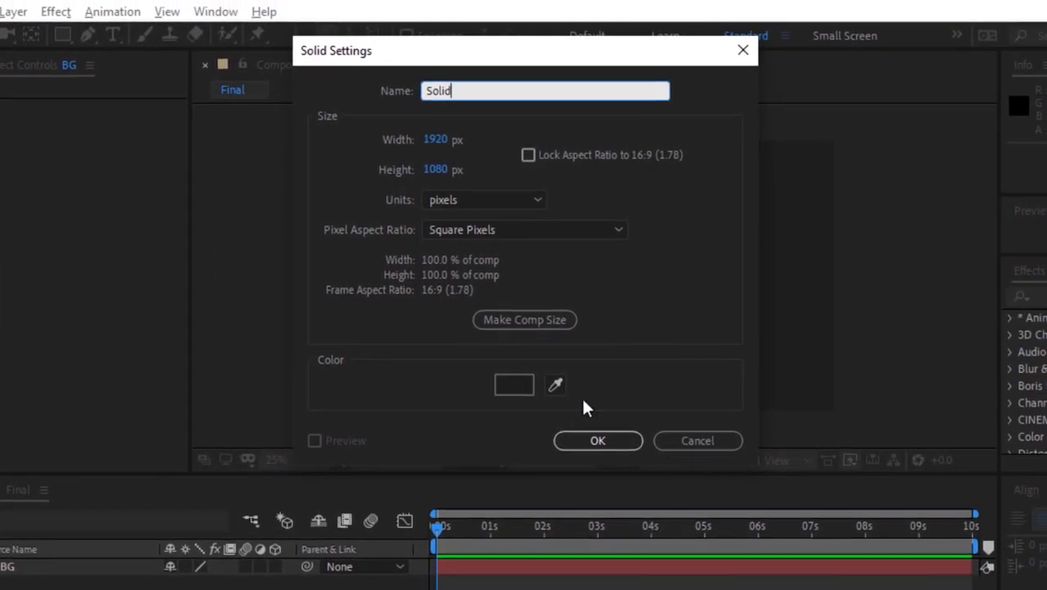
click(514, 384)
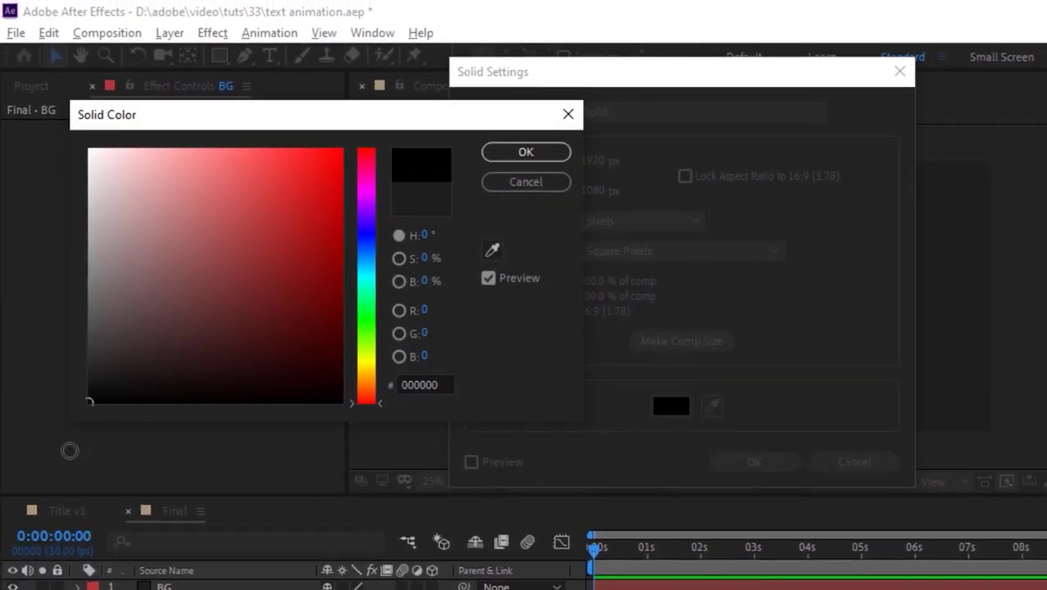
click(389, 131)
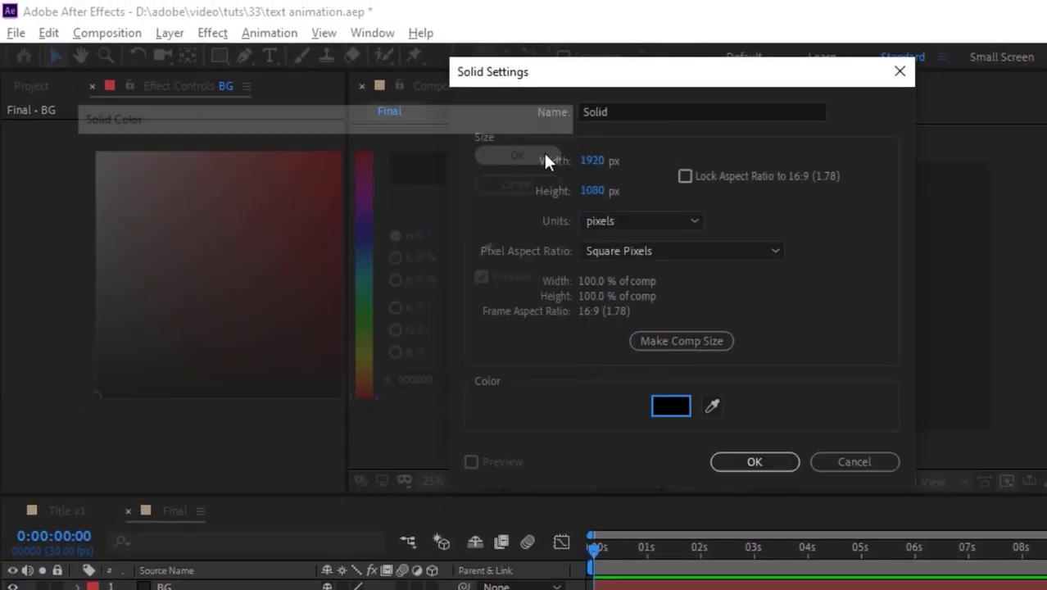
click(754, 462)
- Find the Grid effect in the effects library and apply it to the Solid layer
click(880, 195)
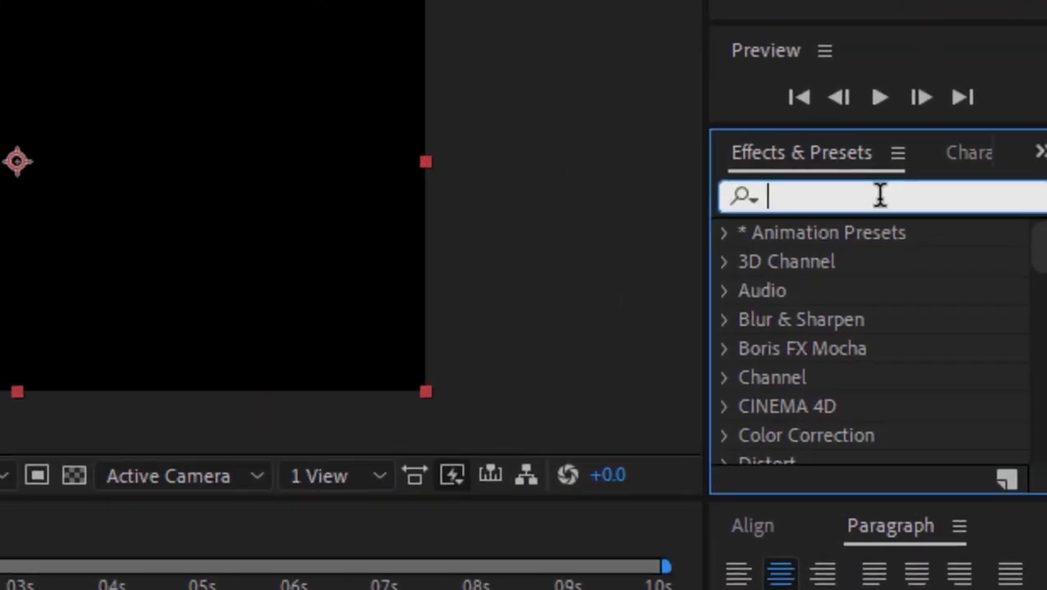
text(grid)
scroll(1045, 335, down, 1)
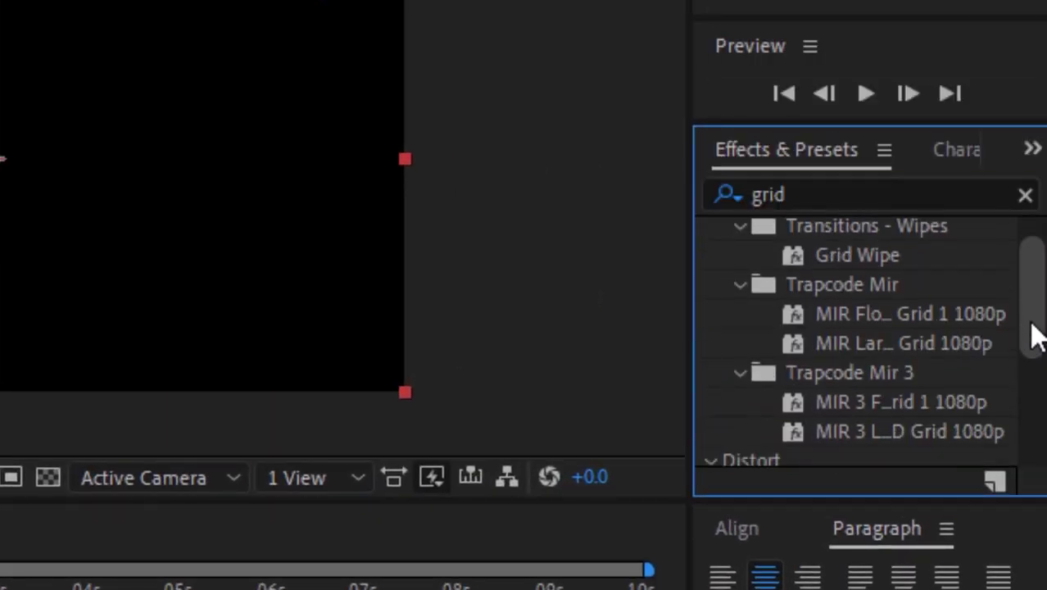
drag(1037, 335, 1037, 402)
drag(811, 396, 196, 240)
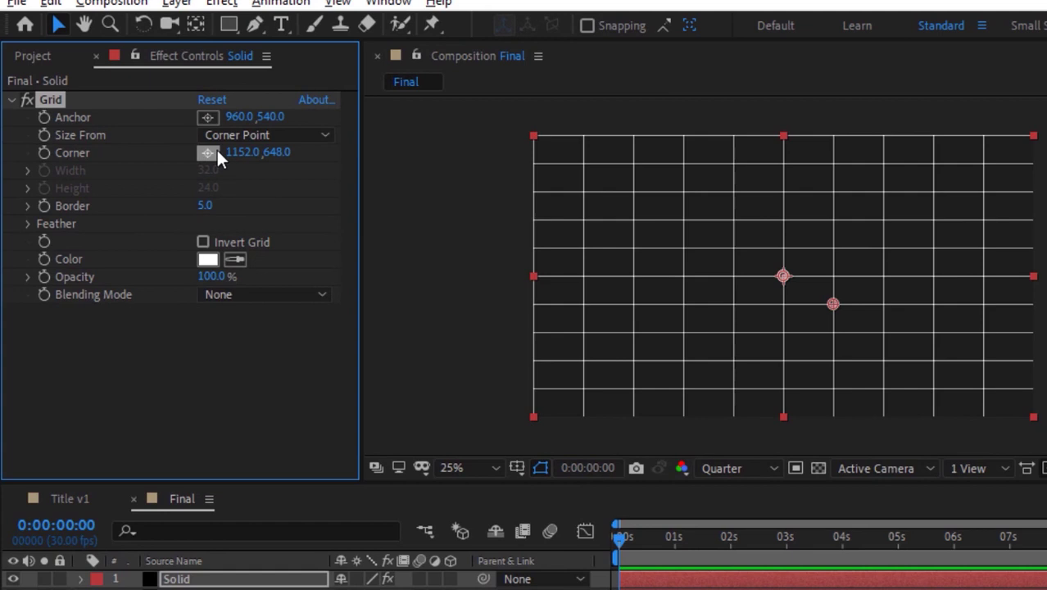
- Size the grid from Width & Height Sliders with width and height 200, border 1 and opacity 50%
click(275, 135)
click(286, 202)
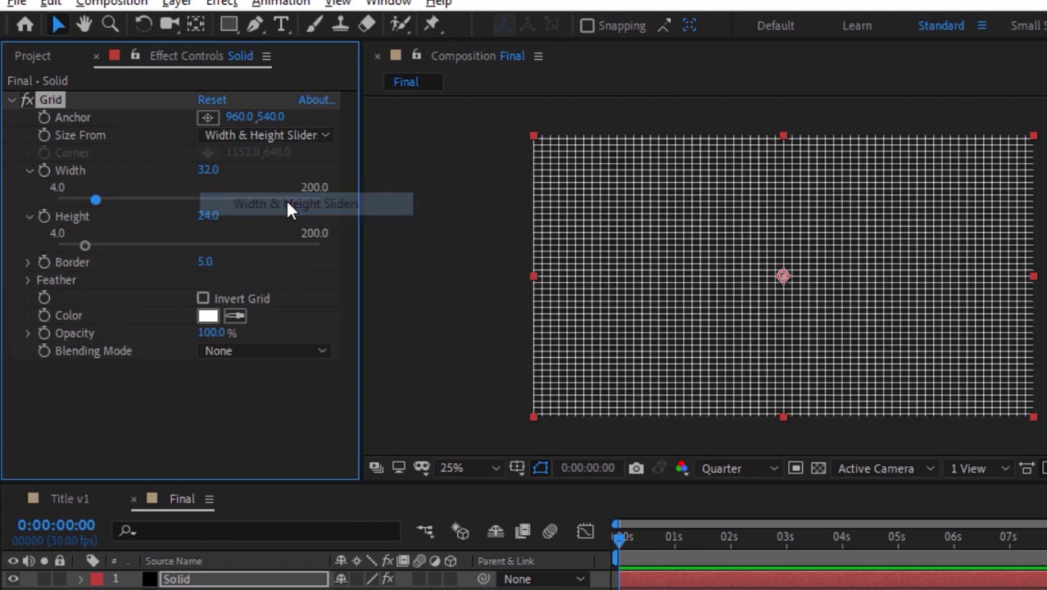
click(208, 172)
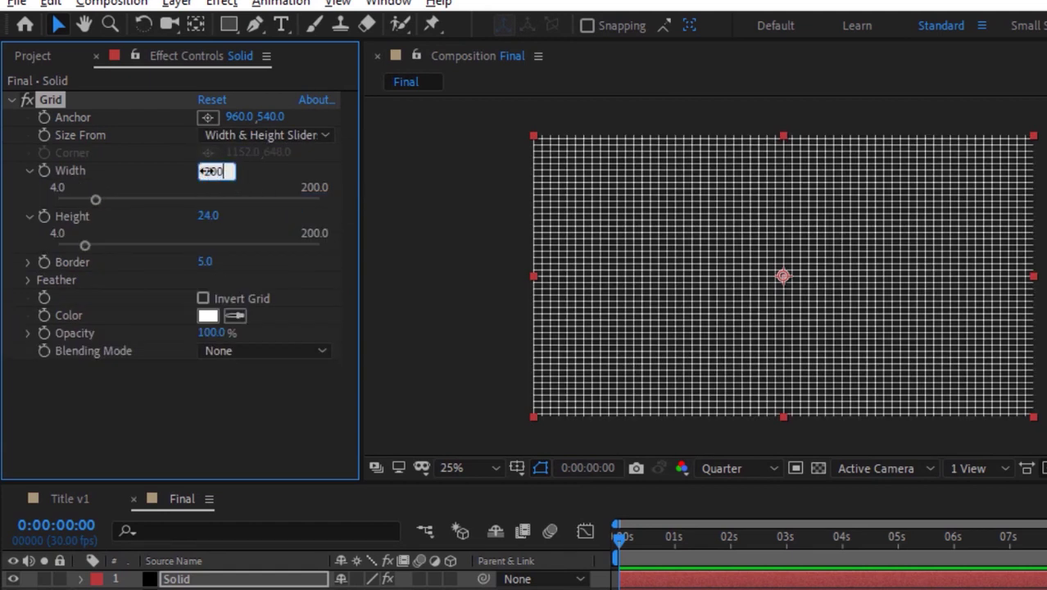
key(Tab)
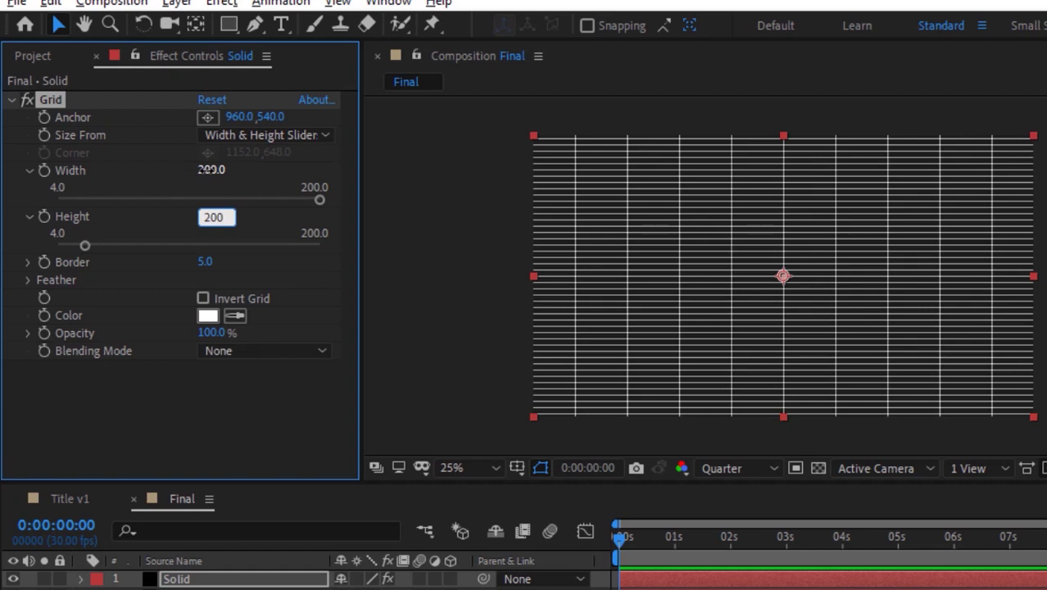
key(Tab)
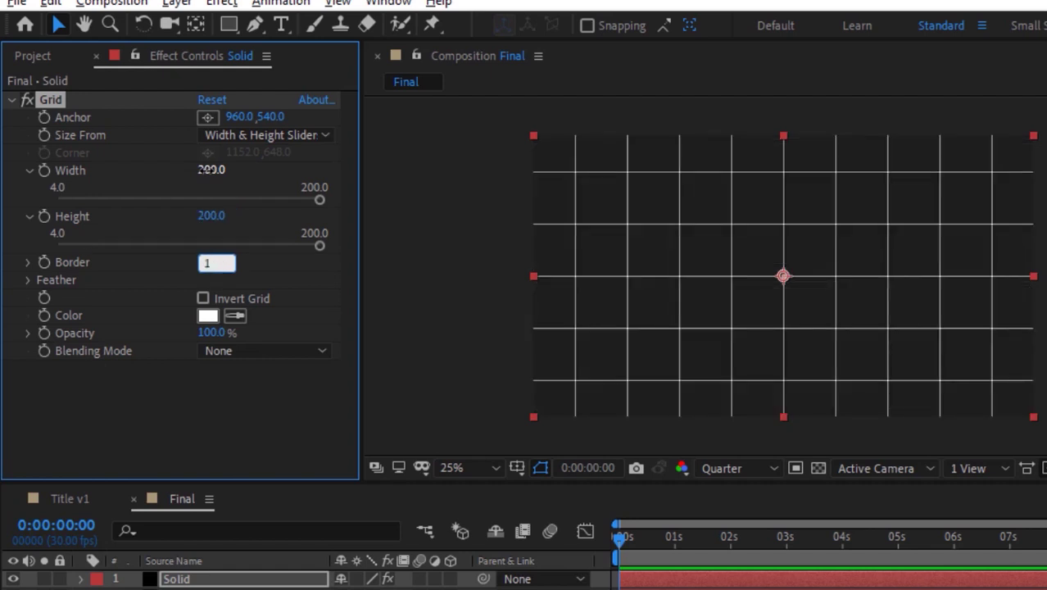
key(Tab)
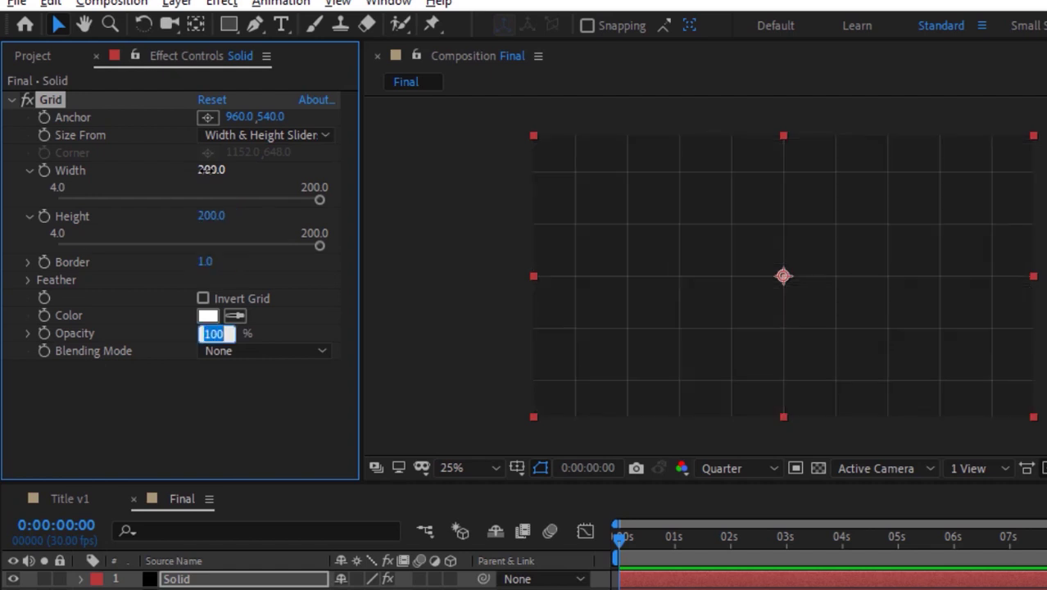
text(50)
key(Return)
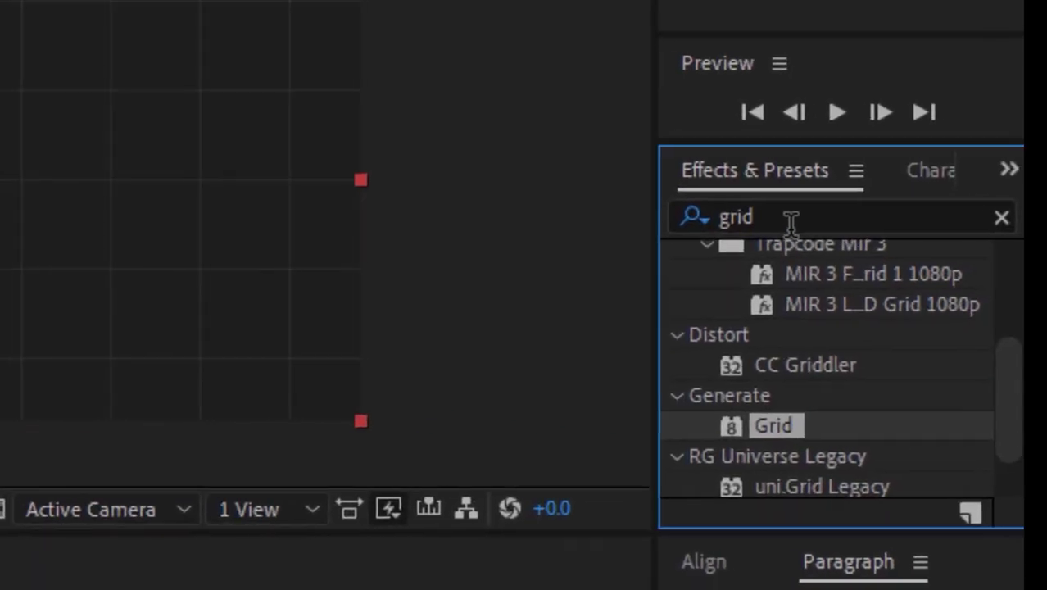
- Apply the Noise effect to the Solid layer with its amount of noise set to 5%
click(813, 213)
key(BackSpace)
text(noise)
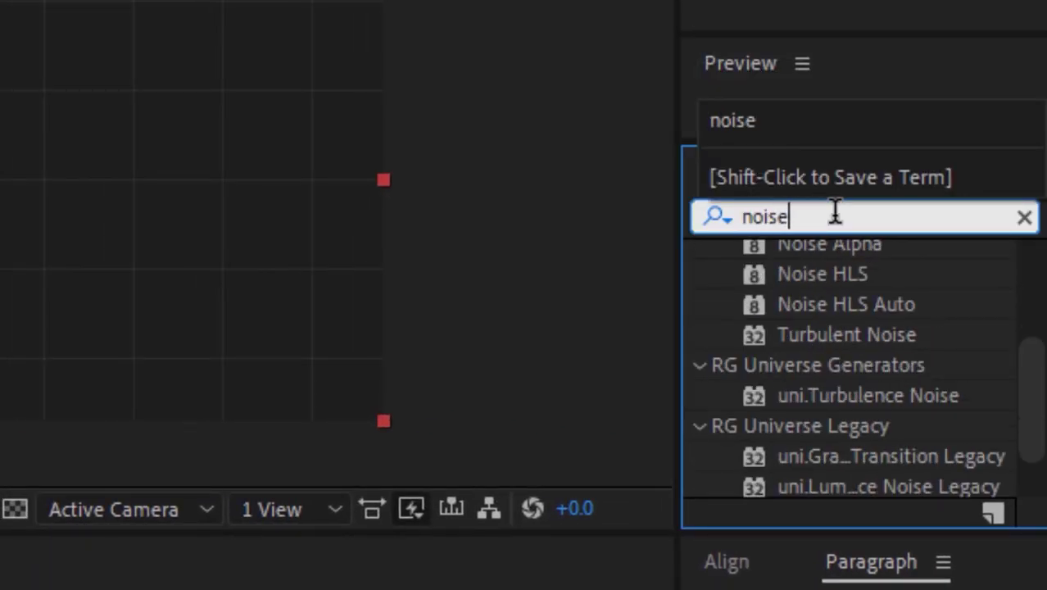
scroll(1031, 358, up, 1)
drag(927, 296, 222, 246)
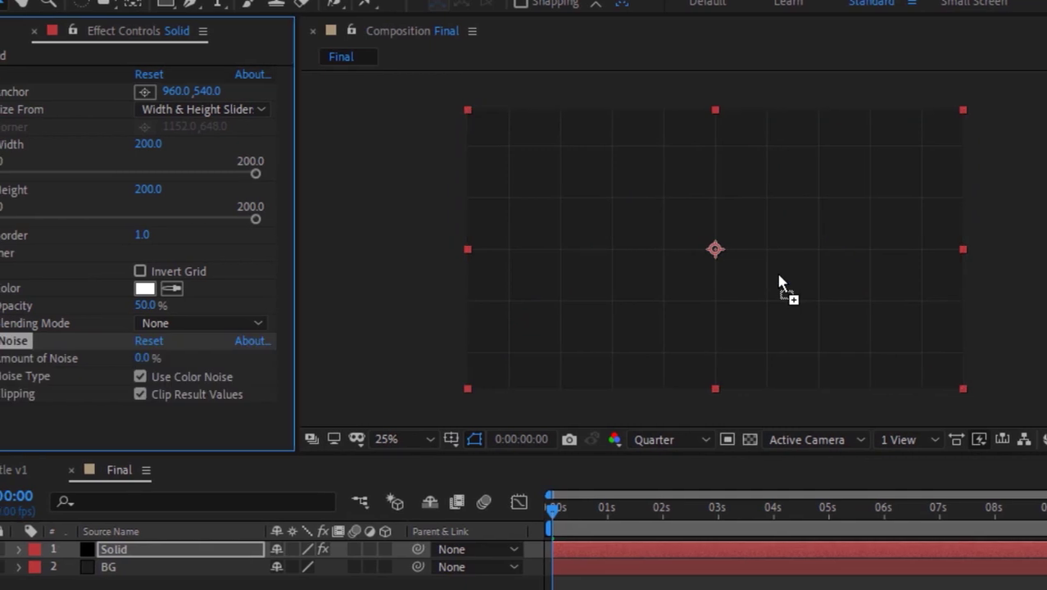
click(205, 358)
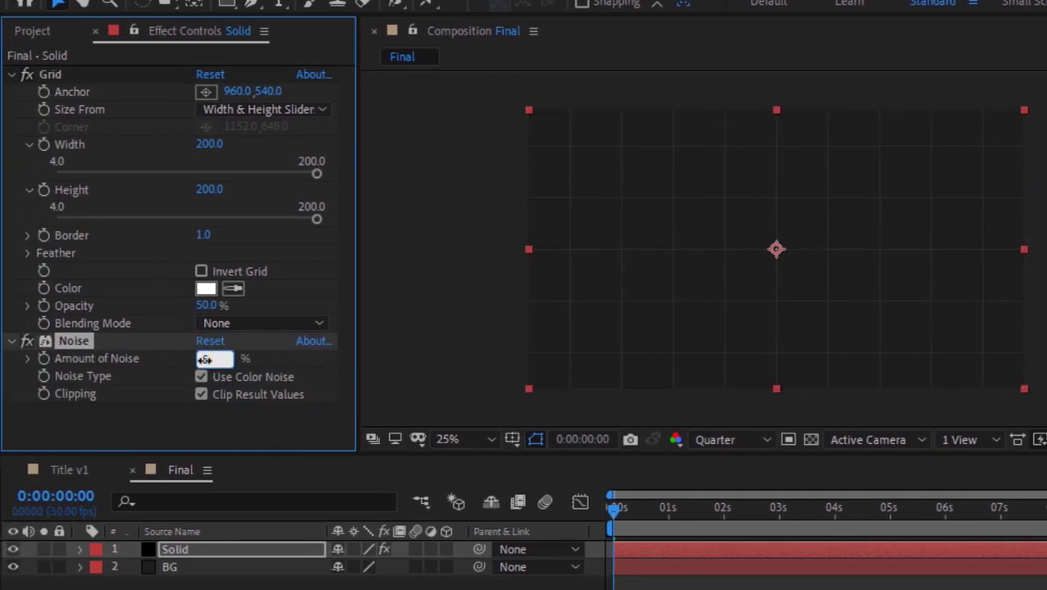
key(Return)
- Apply the Tint effect to the Solid layer with its amount to tint set to 30%
click(902, 264)
key(BackSpace)
text(tint)
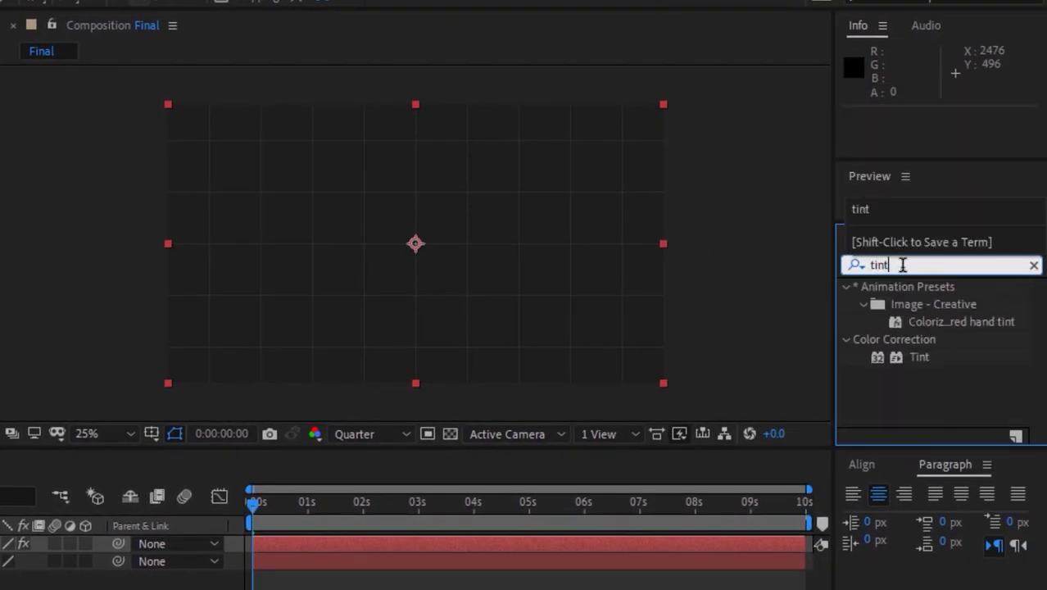
drag(921, 358, 631, 287)
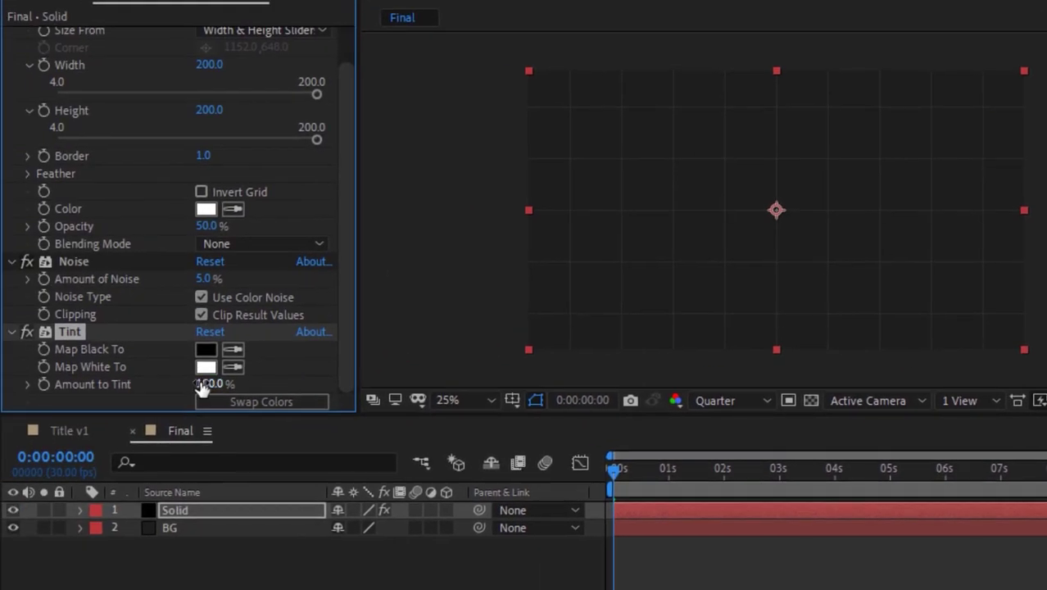
click(207, 385)
text(30)
key(Return)
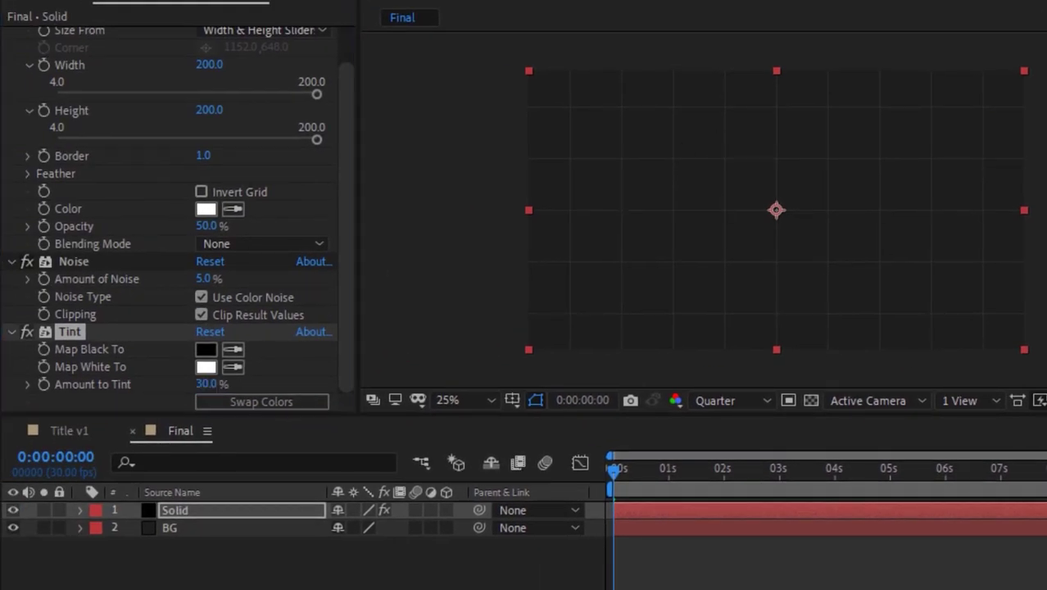
- Apply the Curves effect to the Solid layer, raising the blue curve and slightly lowering the red and alpha curves
text(curv)
drag(988, 357, 901, 233)
click(271, 56)
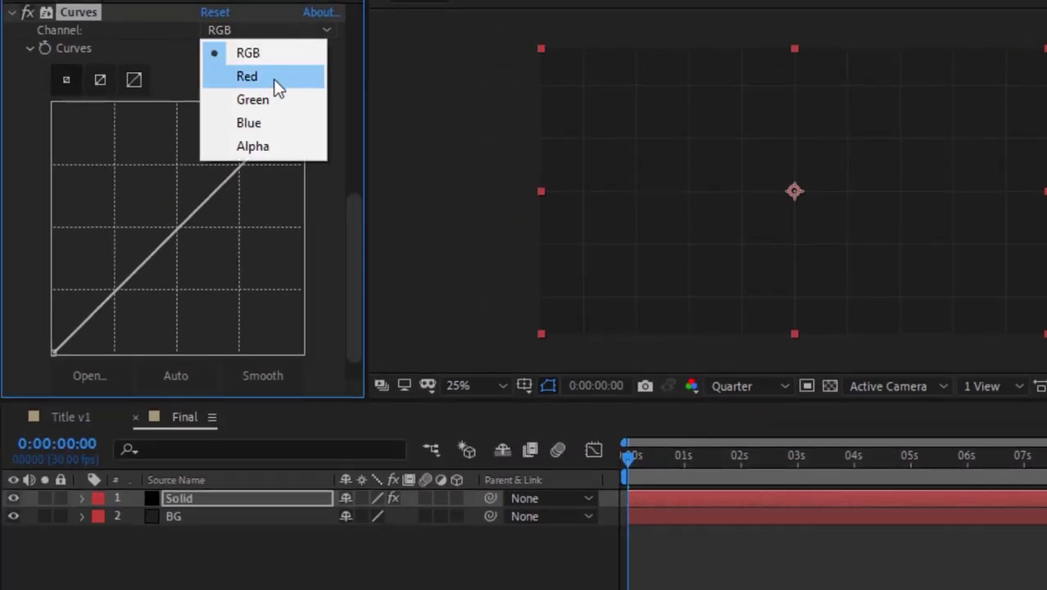
click(249, 122)
drag(175, 227, 210, 216)
click(268, 30)
click(247, 76)
click(270, 29)
click(248, 145)
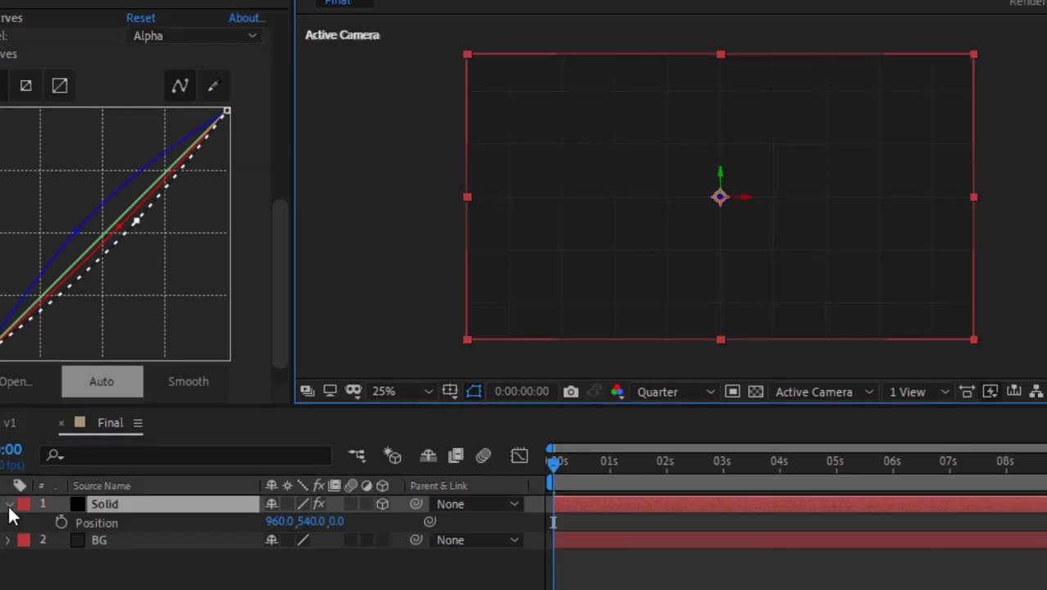
- Rotate the Solid layer to -13° about its Z axis, undoing any unwanted rotation changes
click(81, 498)
click(82, 498)
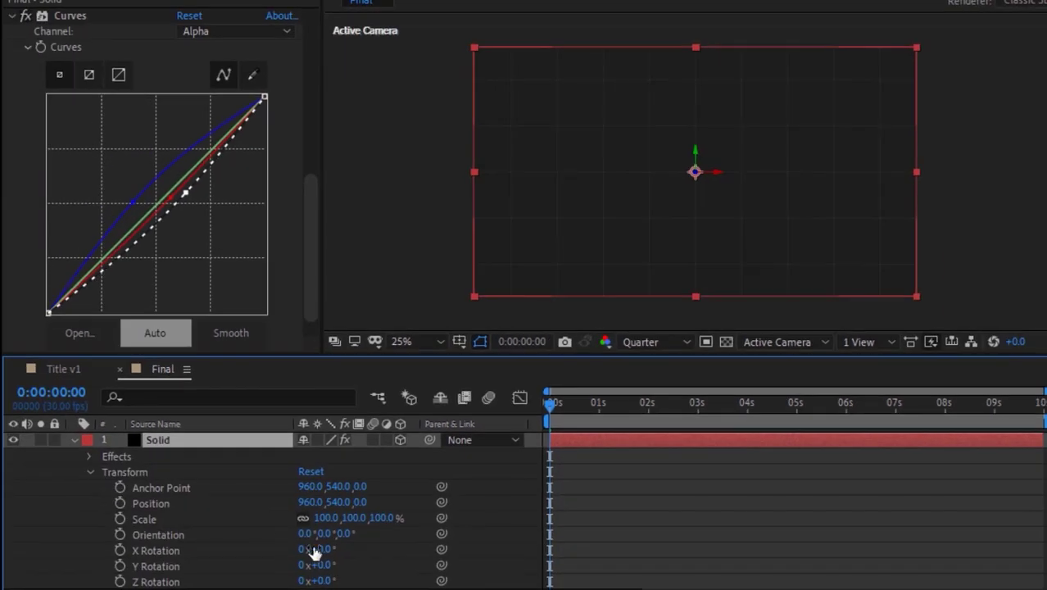
drag(320, 550, 309, 580)
key(ctrl+z)
key(ctrl+z)
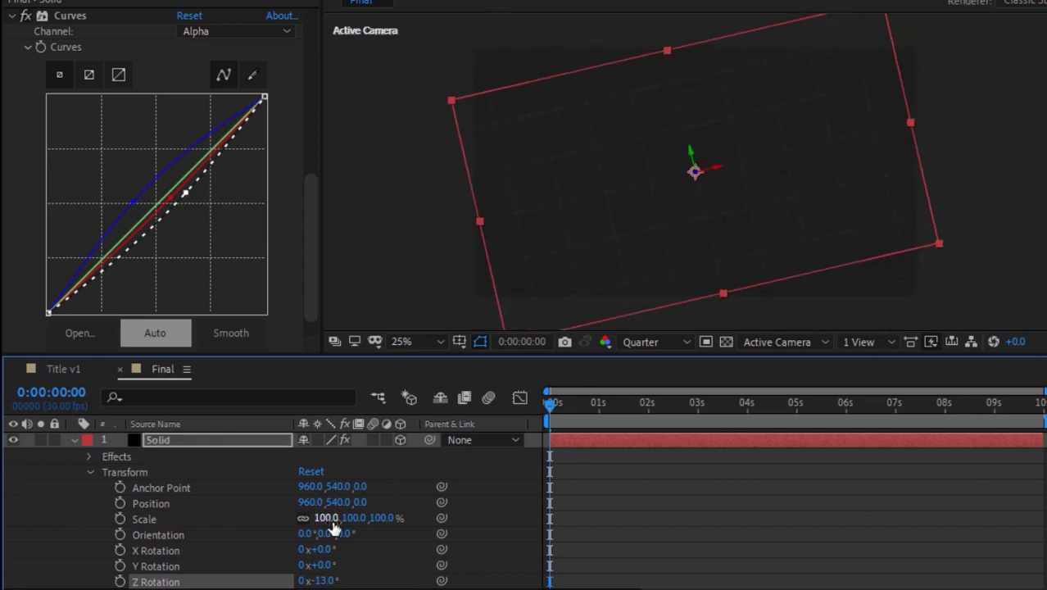
- Scale up the Solid layer until its rotated grid covers the whole frame, and collapse its properties
drag(326, 517, 76, 440)
click(382, 540)
click(75, 440)
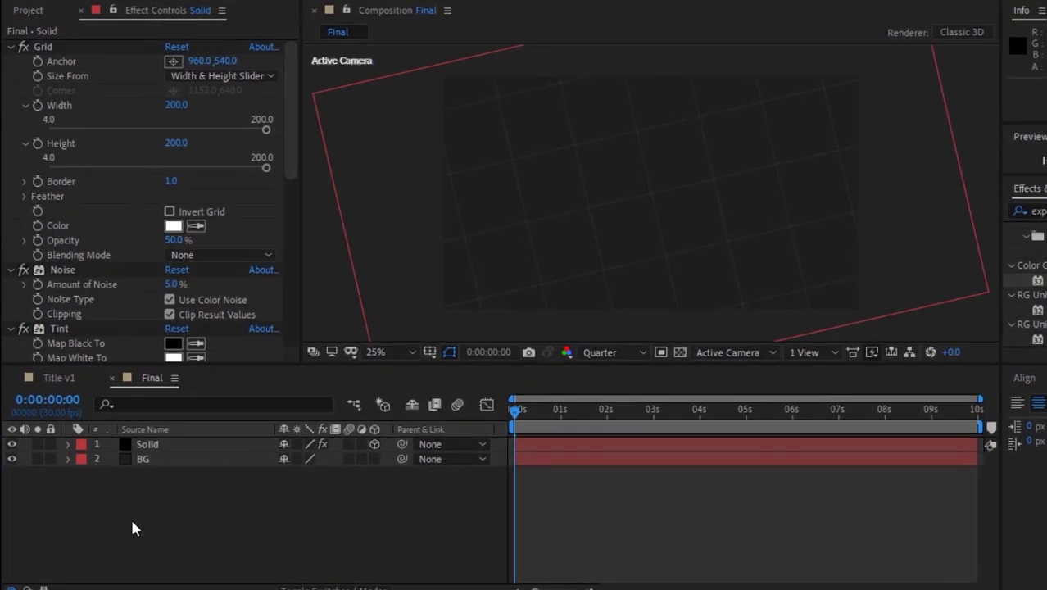
- Add an adjustment layer above the Solid layer and draw a large centred circular mask on it with the Ellipse tool
right_click(134, 525)
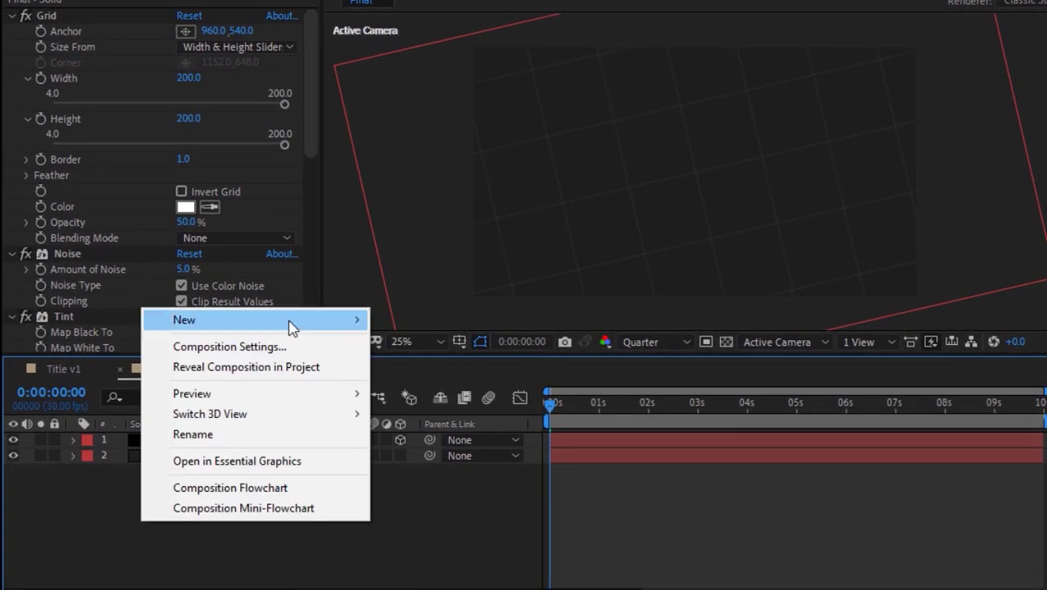
mouse_move(275, 340)
click(404, 471)
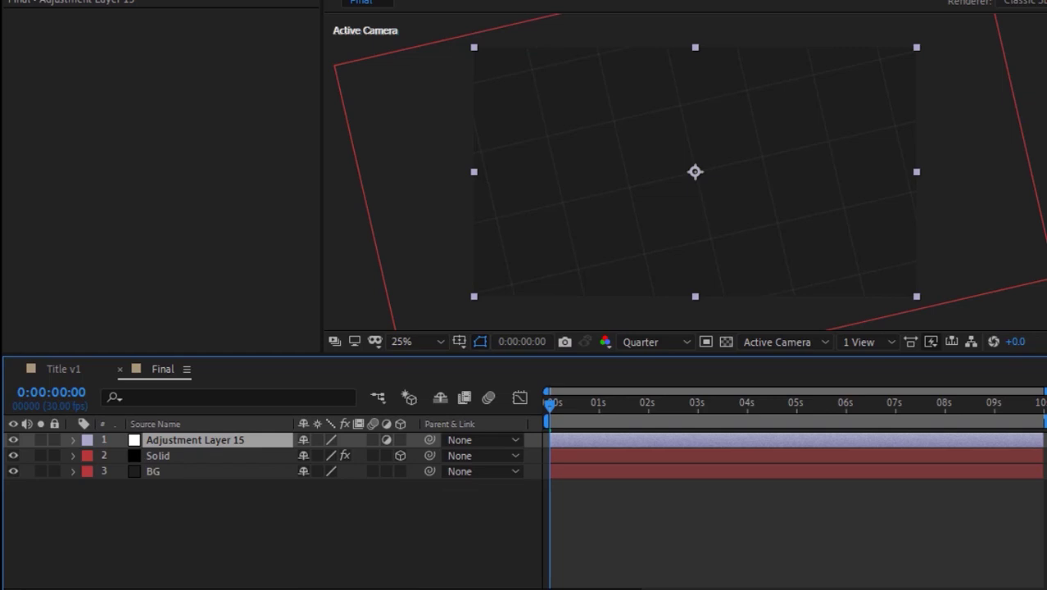
click(217, 54)
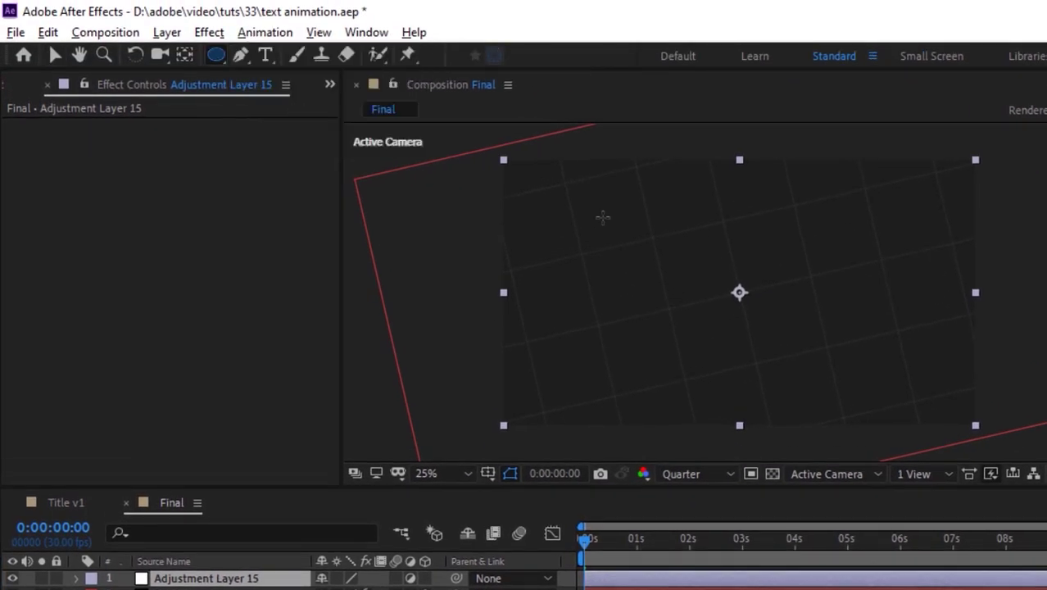
drag(601, 164, 889, 423)
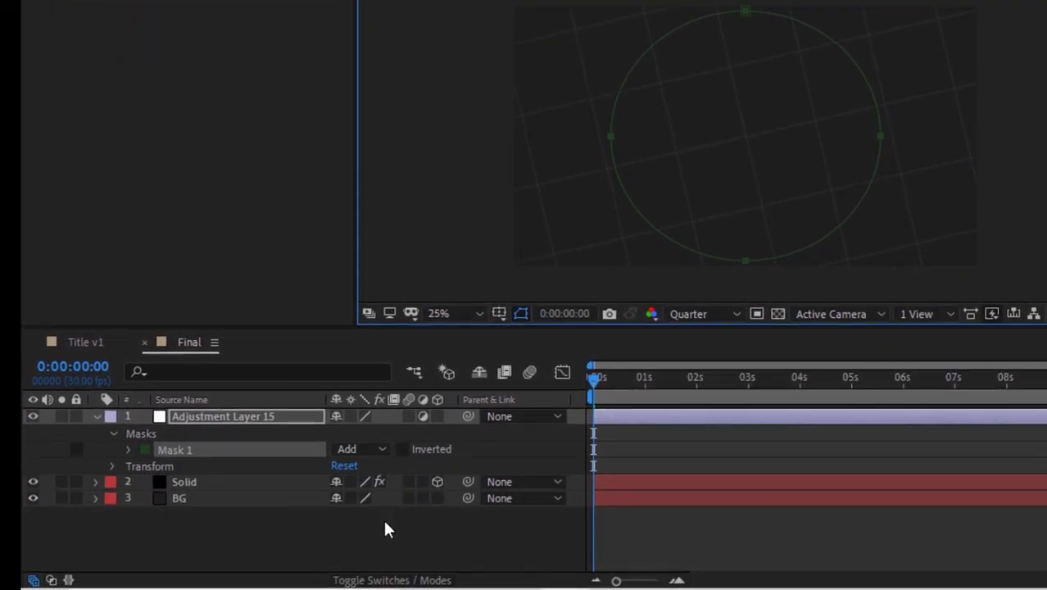
click(385, 522)
- Apply the Exposure effect to the adjustment layer and set its master exposure to -3.3
click(256, 416)
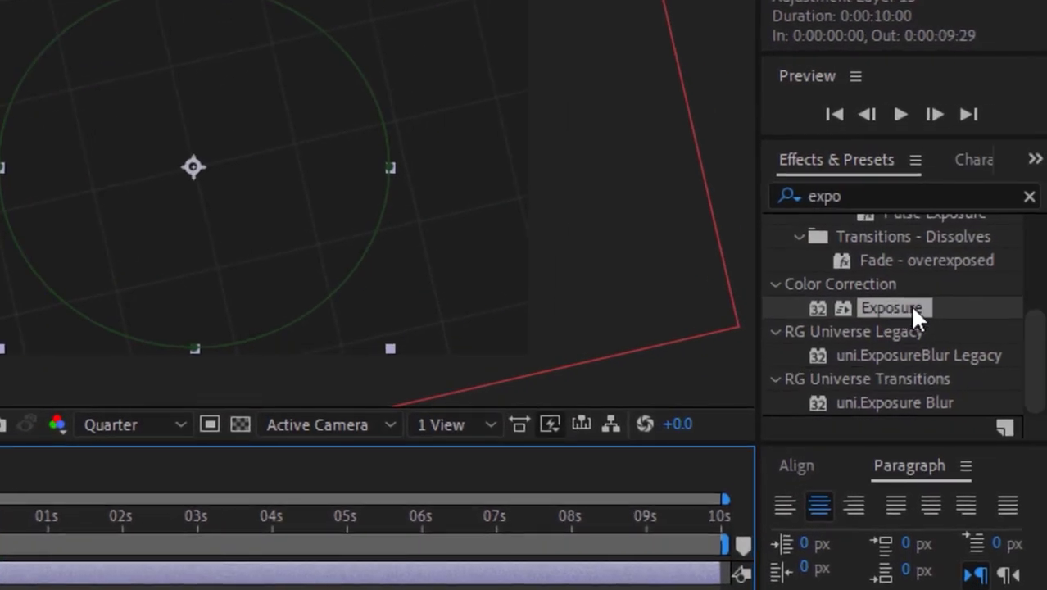
click(897, 196)
text(expo)
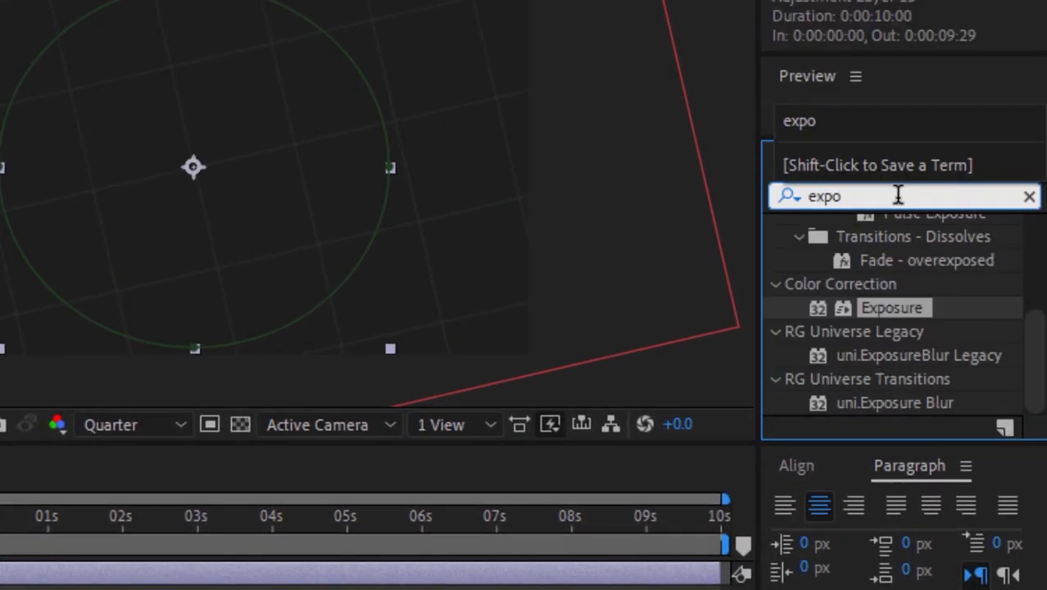
drag(909, 299, 290, 488)
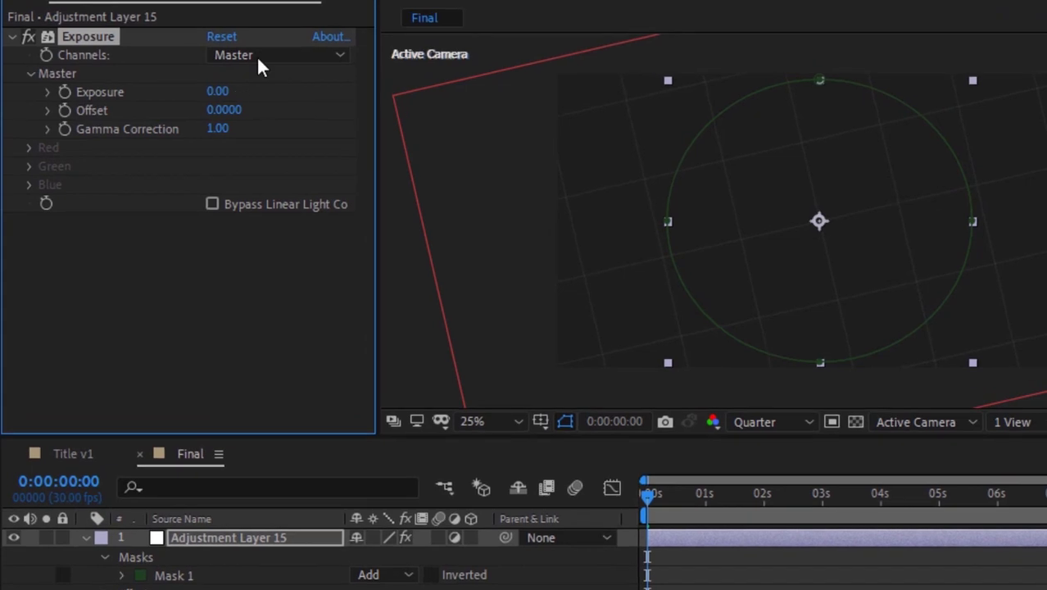
click(216, 91)
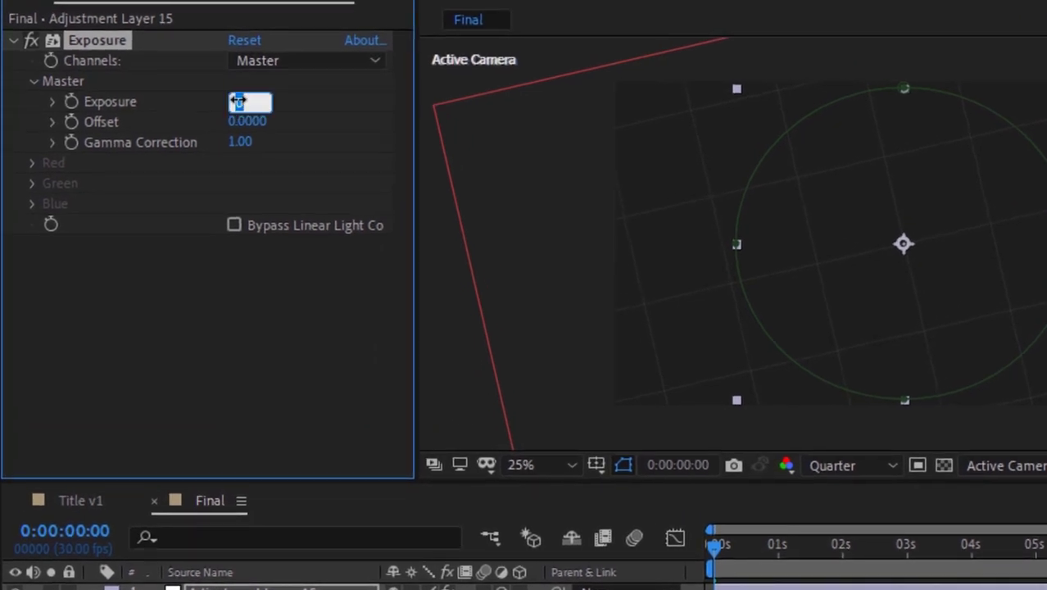
text(-3.3)
key(Return)
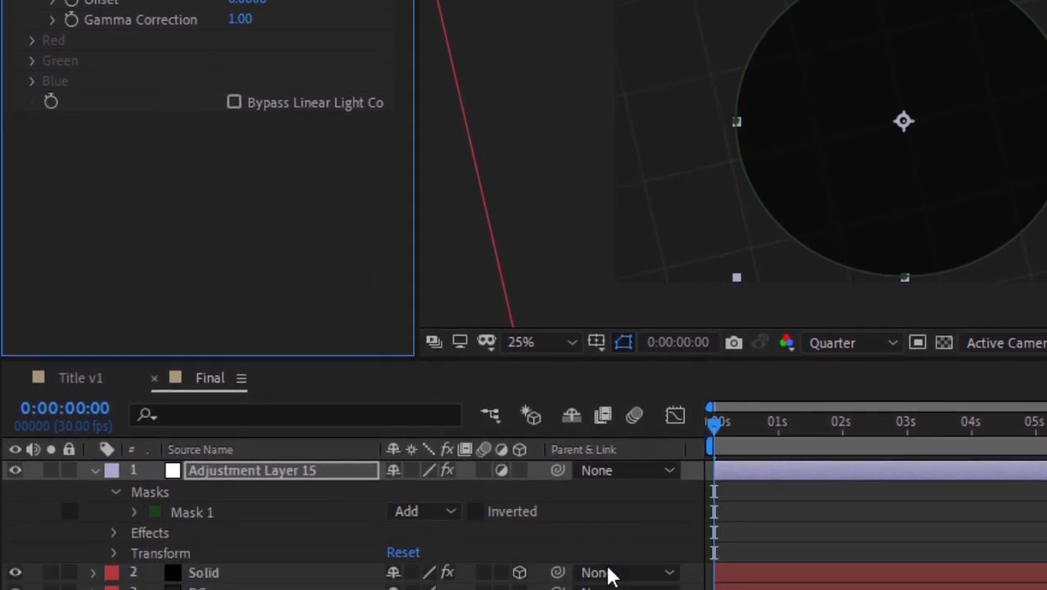
- Set the adjustment layer's mask mode to Subtract and its mask feather to 300 pixels
click(435, 492)
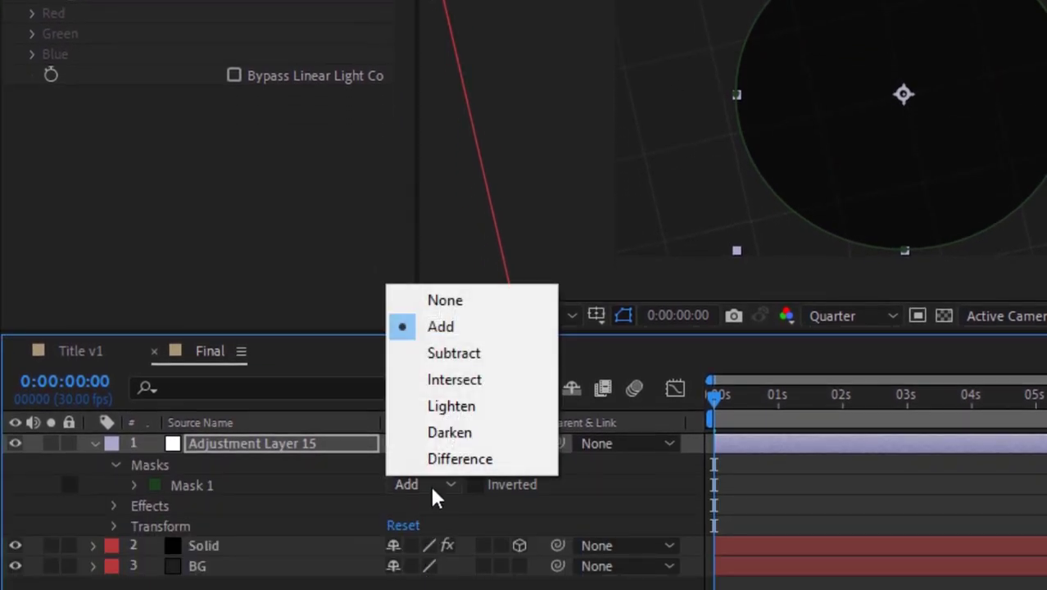
click(474, 357)
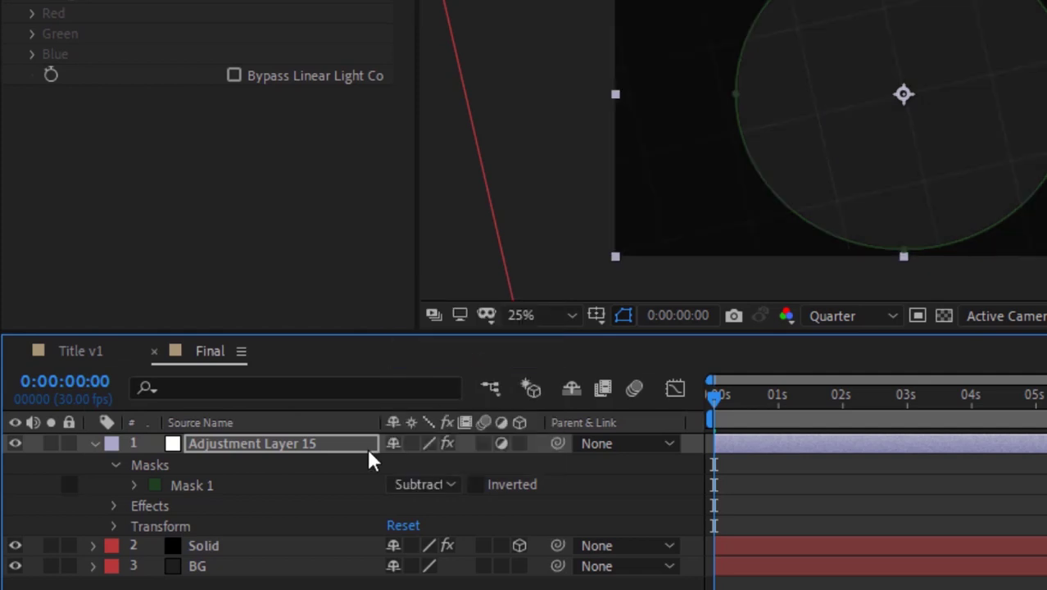
click(135, 486)
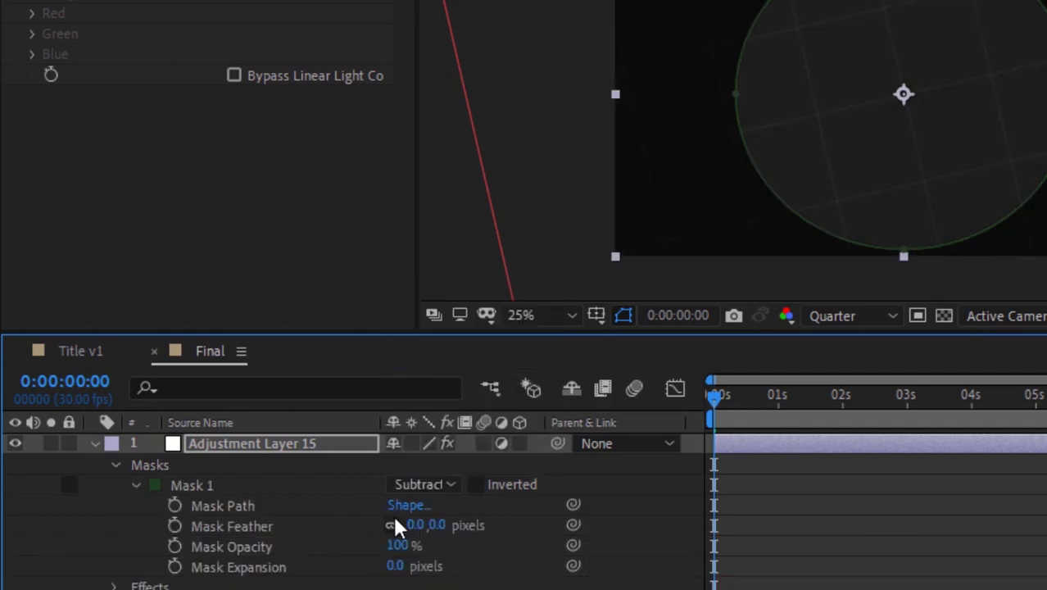
click(416, 526)
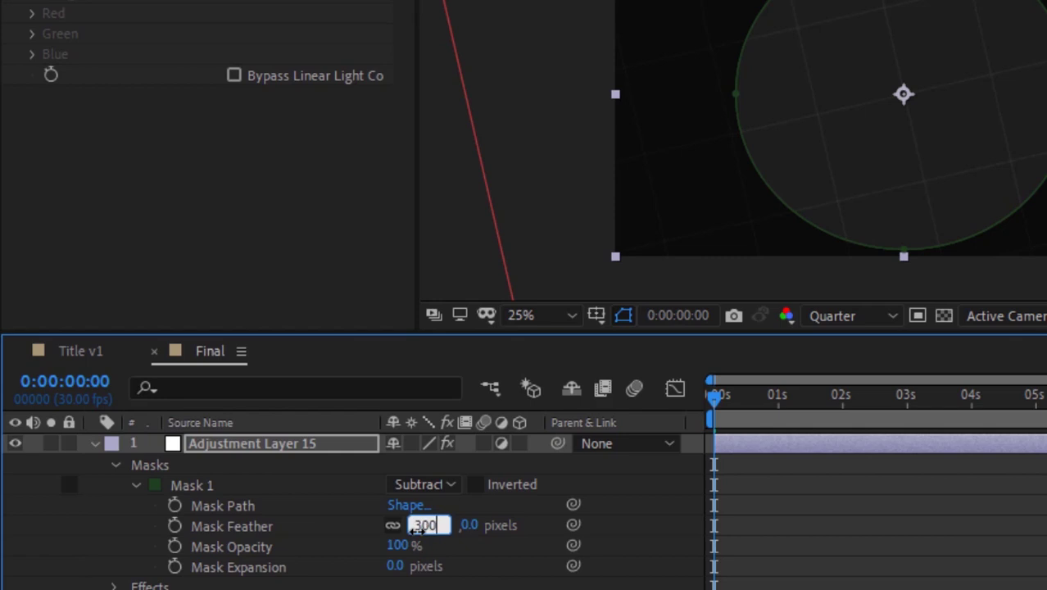
key(Return)
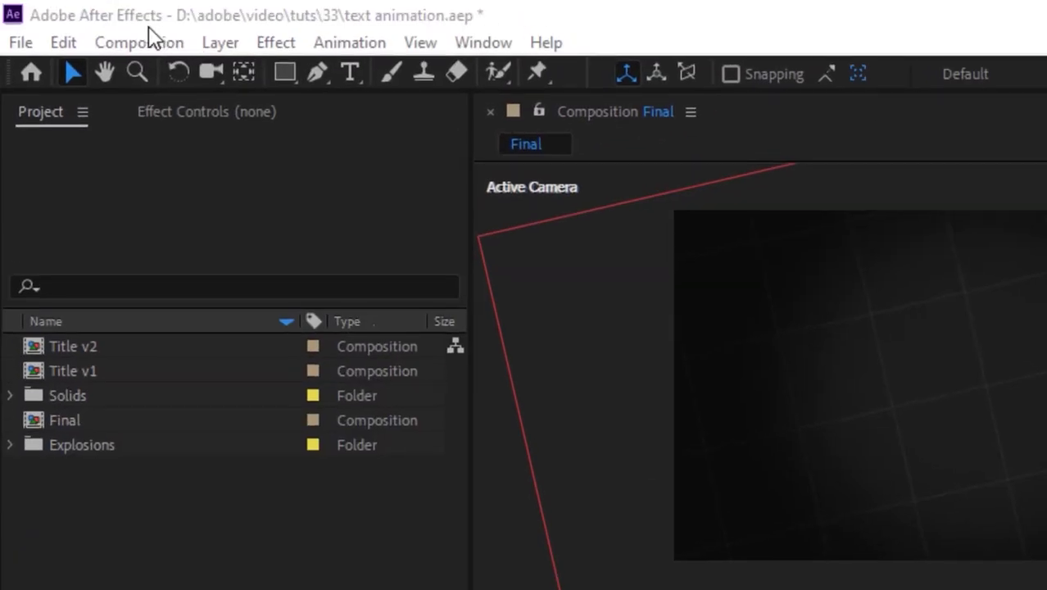
- Create a 1920 × 1920 px composition named Text-A at 30 fps with a duration of 10 seconds
click(151, 36)
click(147, 72)
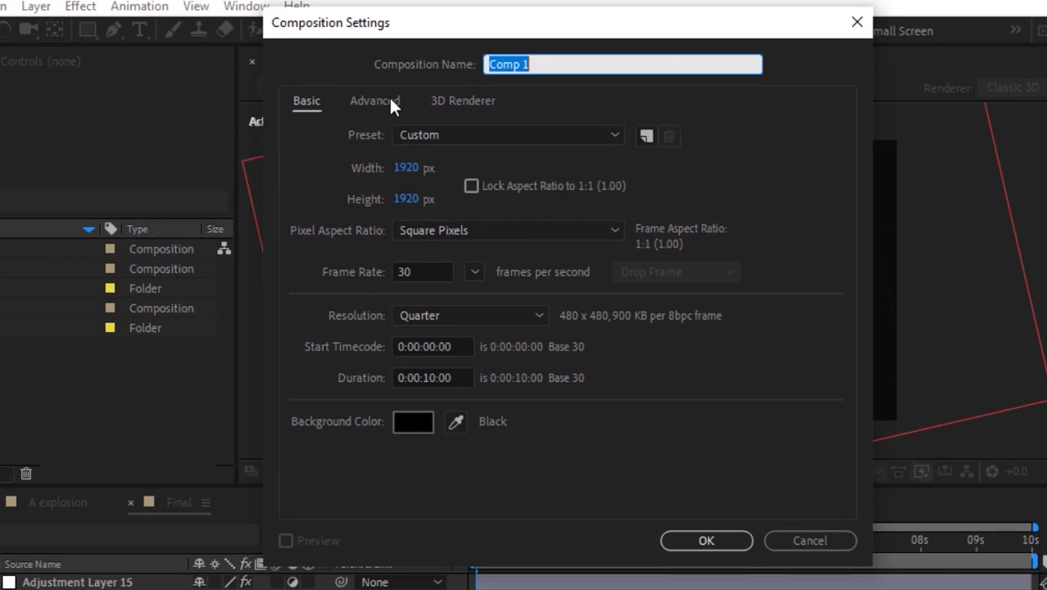
text(Text-A)
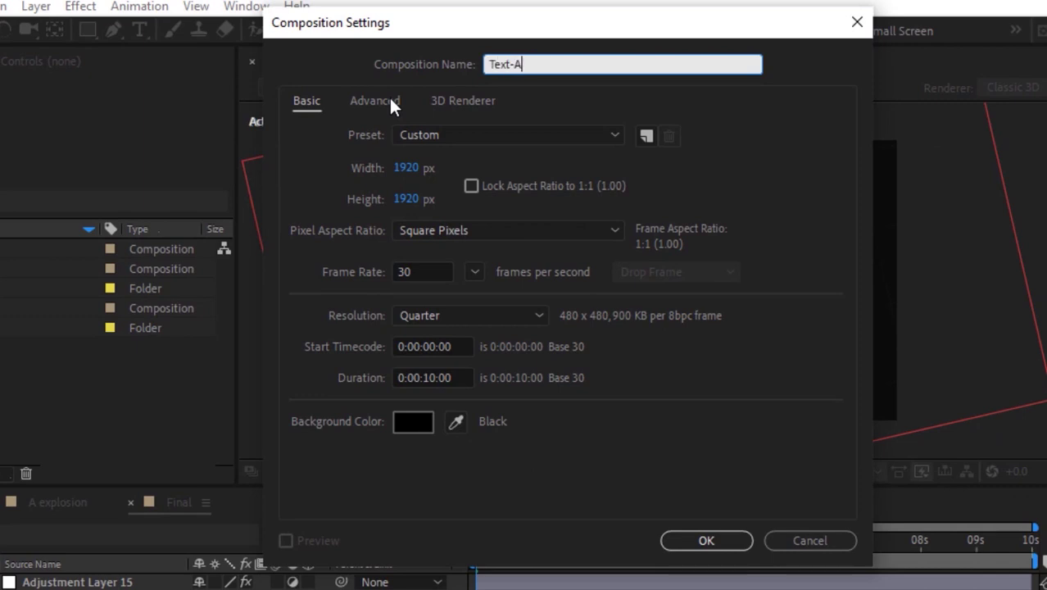
key(Tab)
key(Tab)
key(Tab)
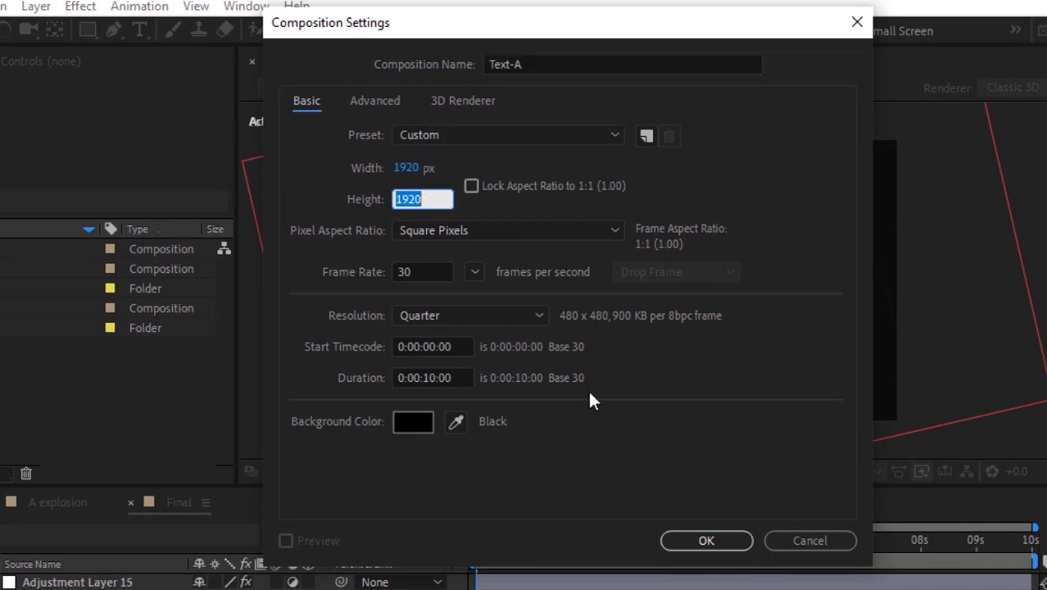
click(705, 541)
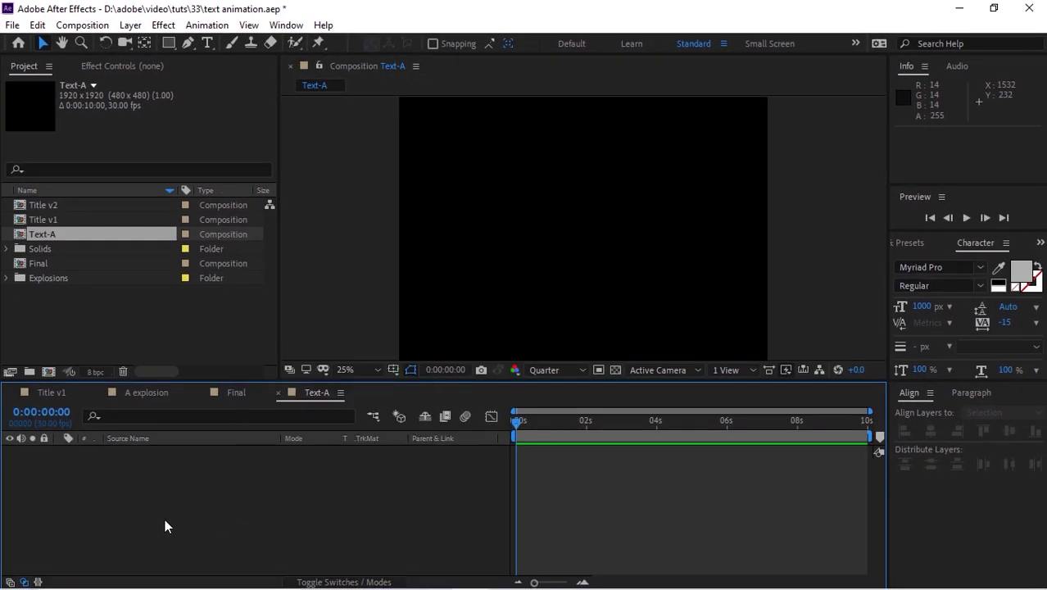
- Add a text layer with the letter A and centre it horizontally and vertically in the composition
key(ctrl+t)
click(511, 247)
text(A)
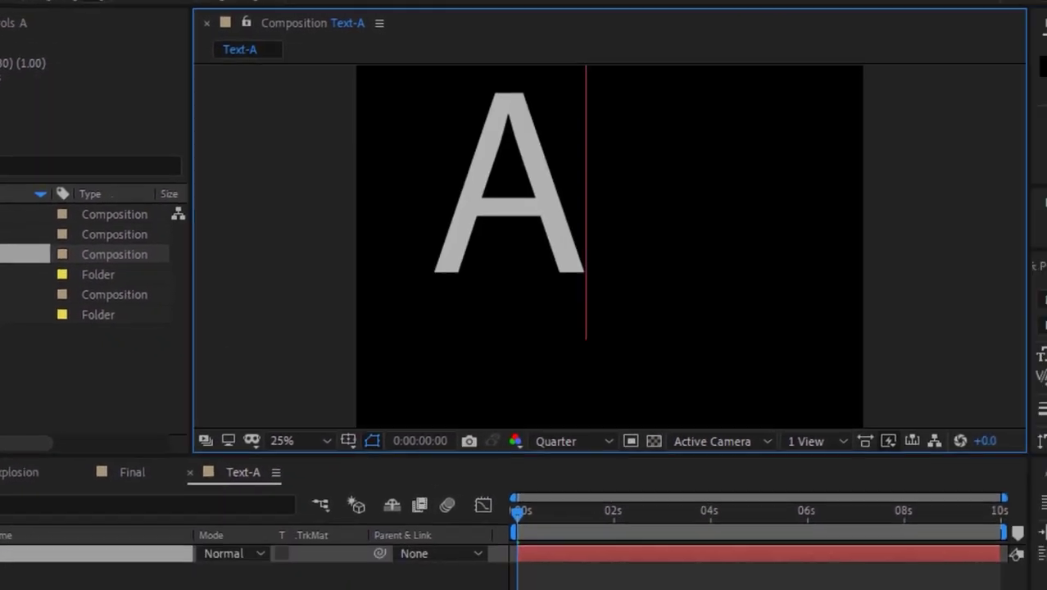
click(883, 410)
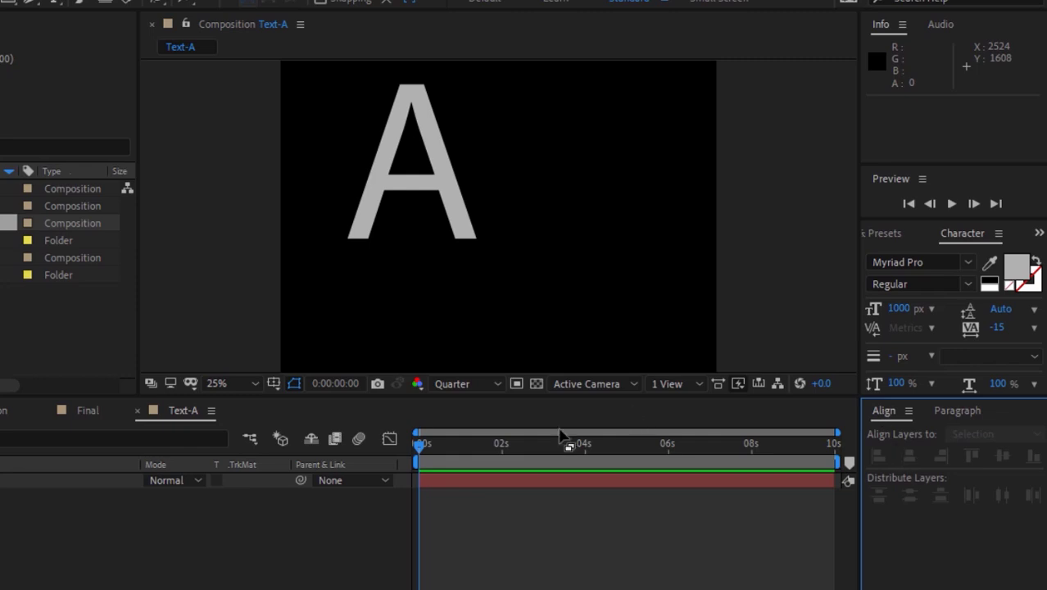
key(KP_Enter)
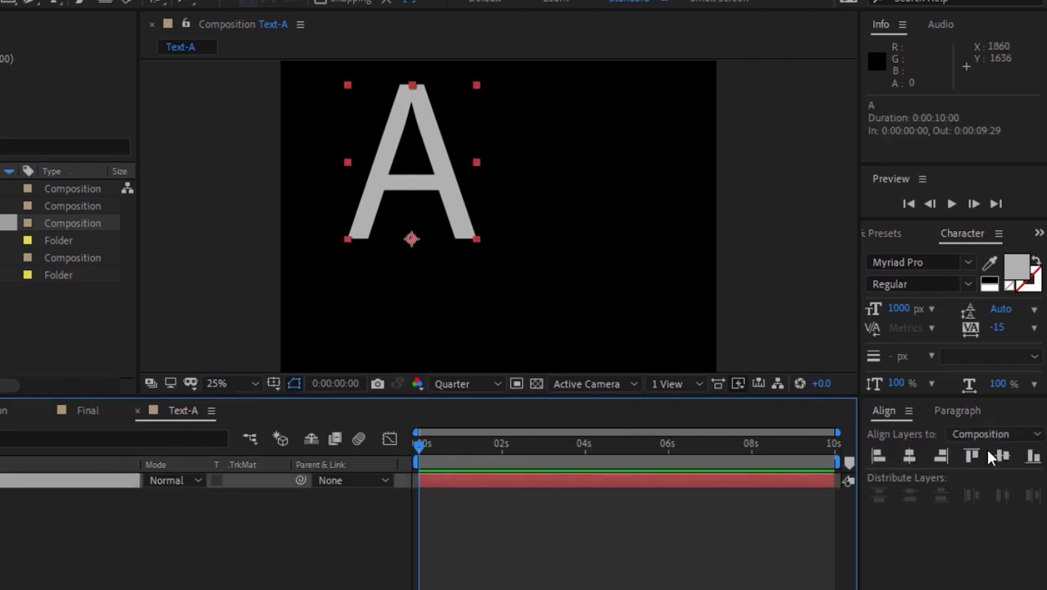
click(910, 456)
click(1004, 456)
- Add a Fill Color text animator to the A layer
click(72, 476)
click(473, 492)
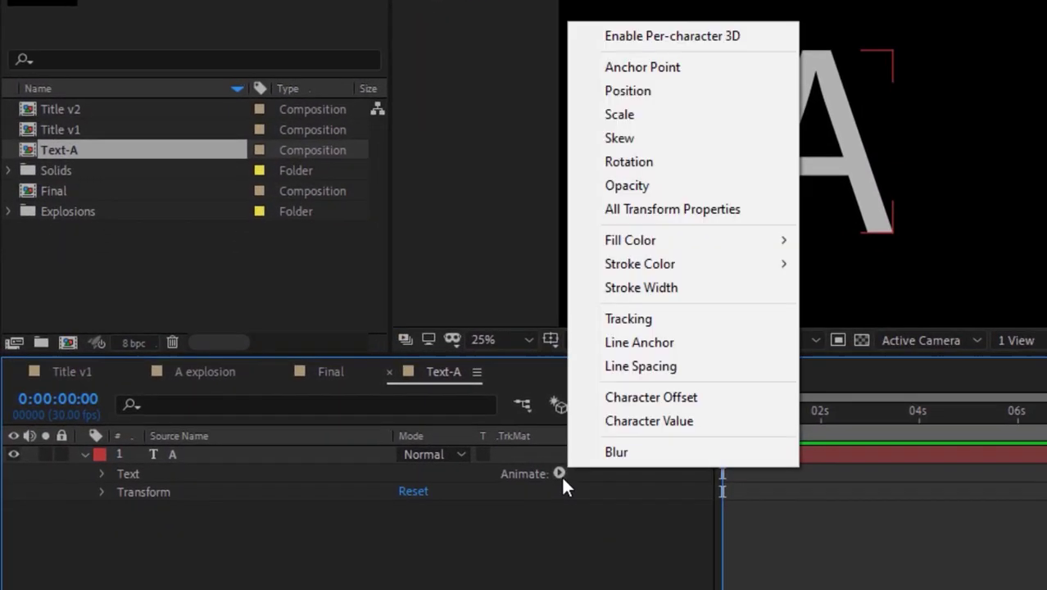
mouse_move(563, 300)
click(712, 291)
- Set the animator's fill colour to hue 191°, saturation 84% and brightness 77%, and collapse the A layer's properties
click(345, 580)
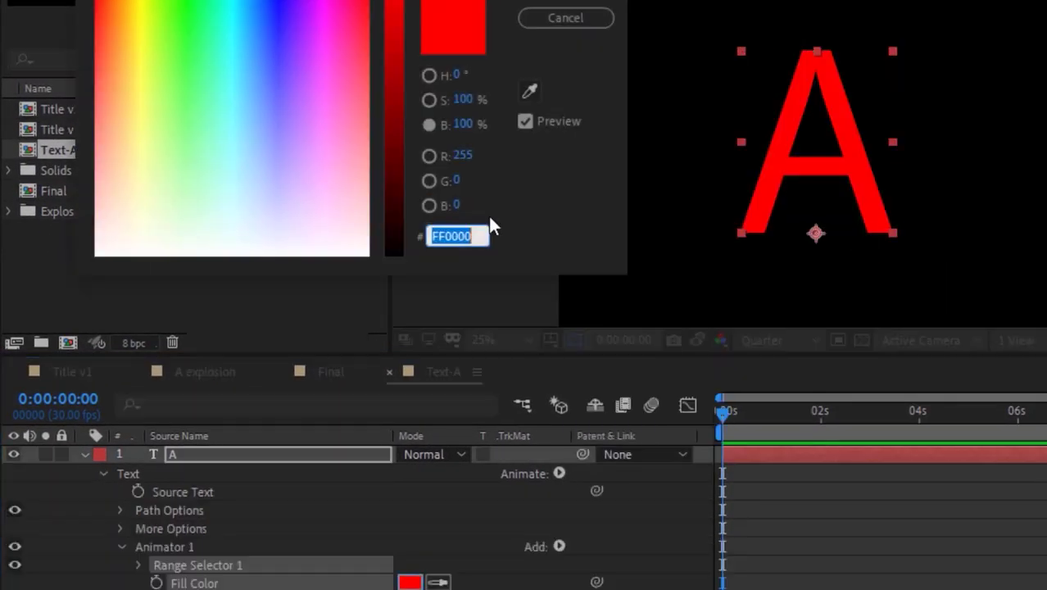
click(460, 75)
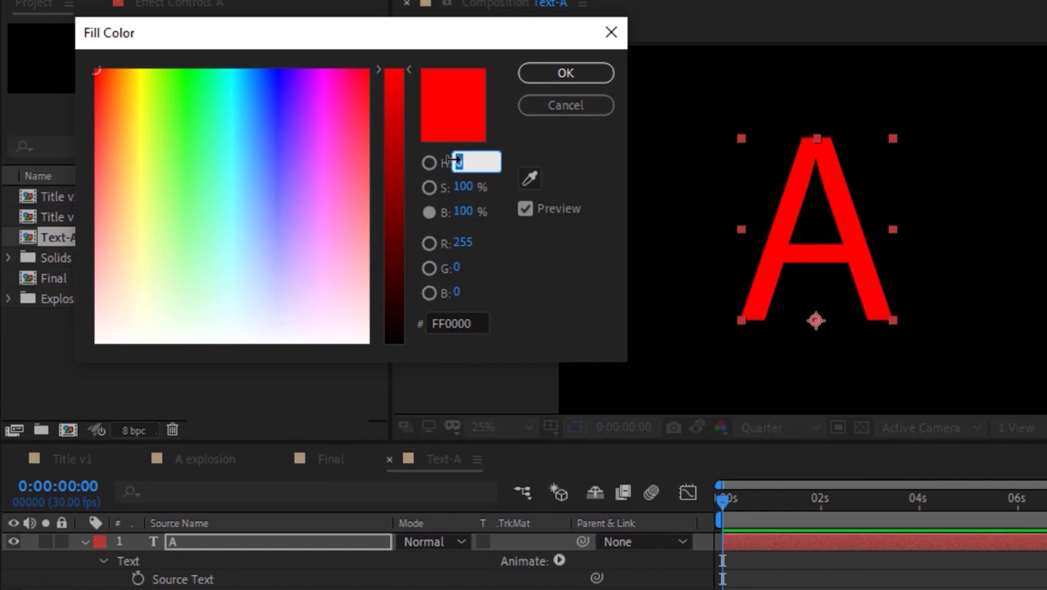
text(191)
key(Tab)
text(84)
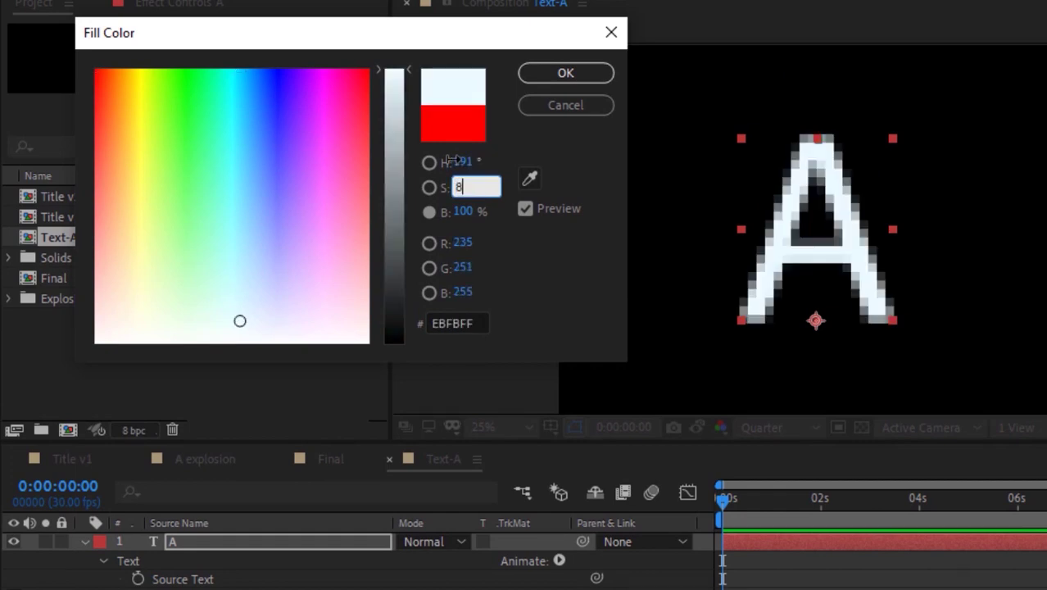
key(Tab)
text(77)
key(Return)
click(85, 542)
click(296, 577)
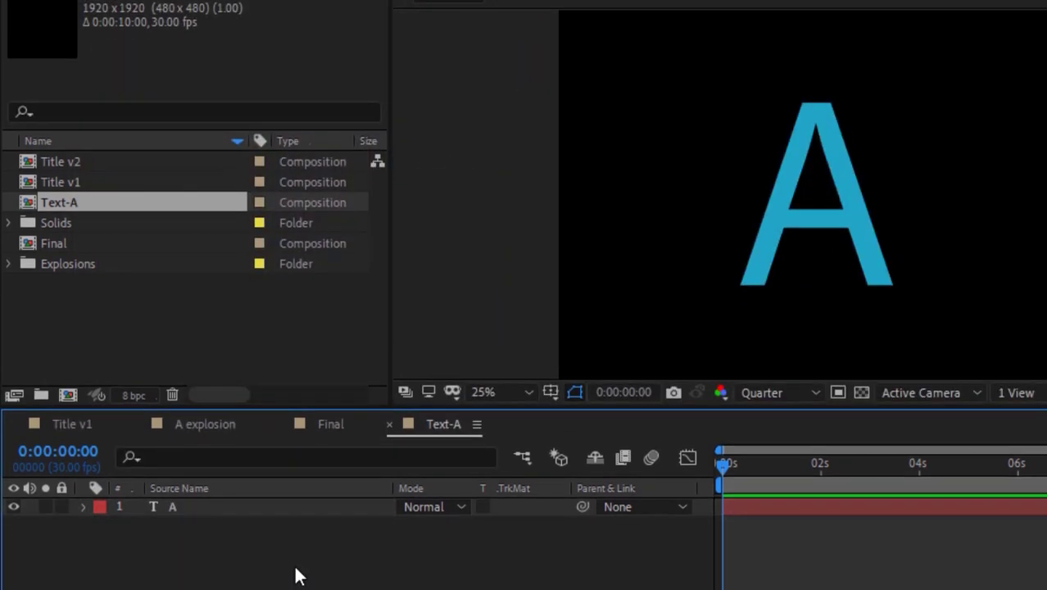
- Duplicate the A text layer and hide the original
click(200, 506)
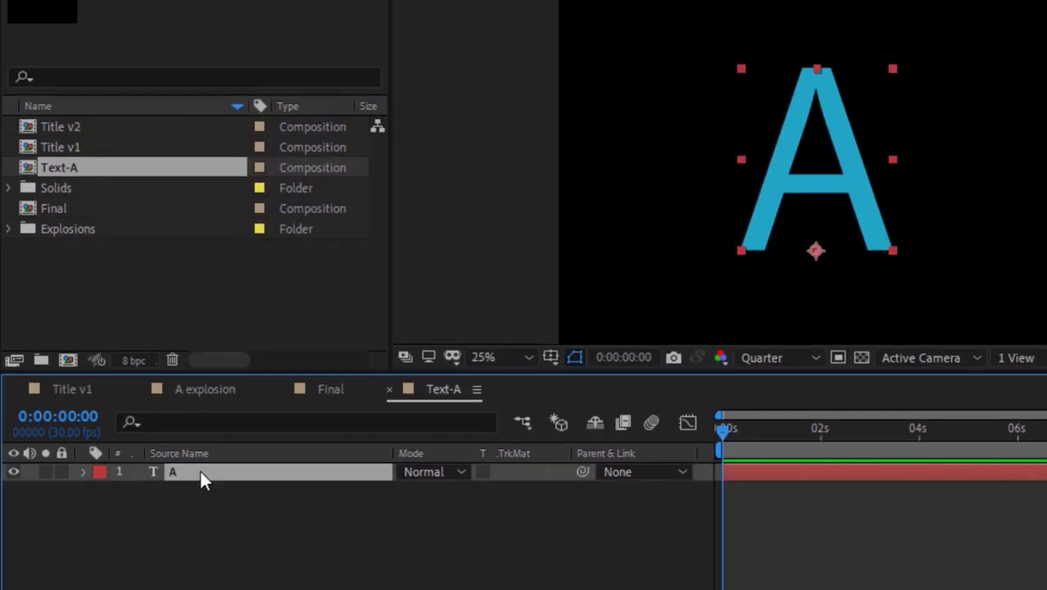
key(ctrl+d)
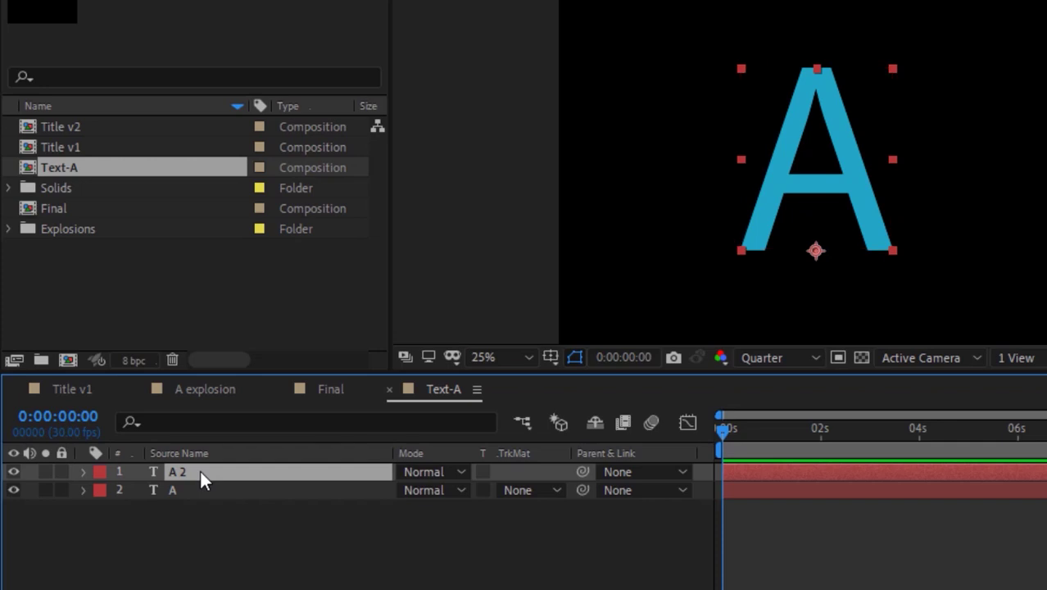
click(31, 508)
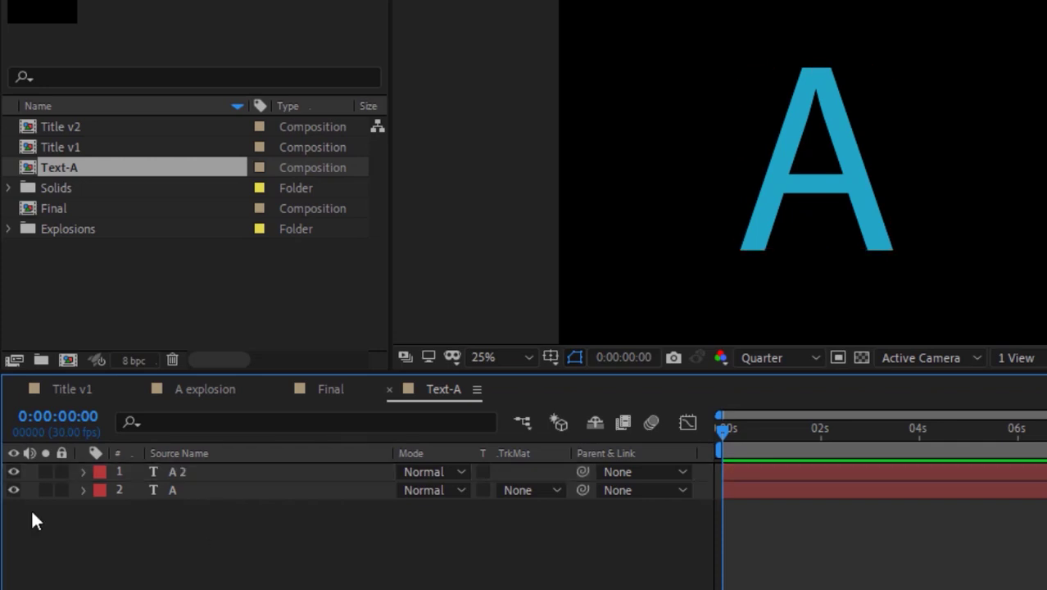
click(13, 490)
- Create a 1920 × 1920 px solid layer named Form above the text layers
right_click(116, 546)
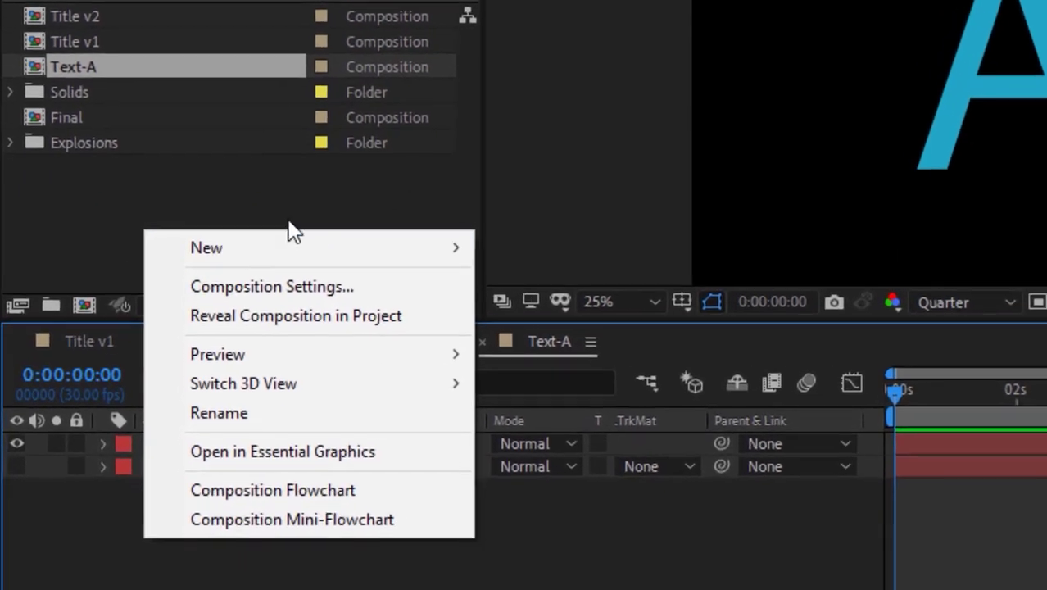
mouse_move(254, 312)
click(524, 321)
text(Form)
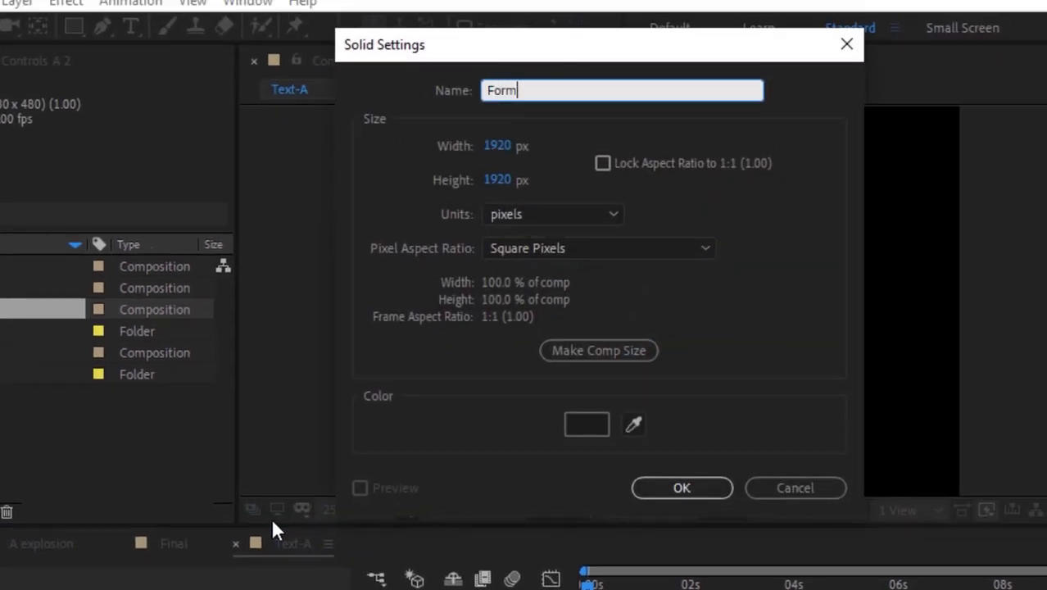
key(Return)
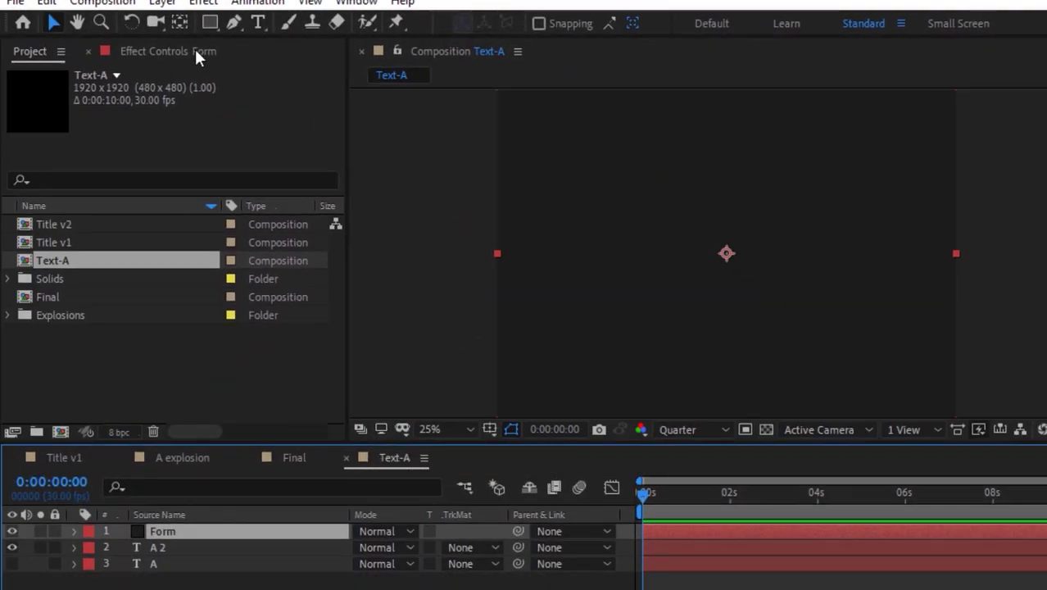
- Apply the RG Trapcode Form effect to the Form solid
click(197, 53)
right_click(163, 176)
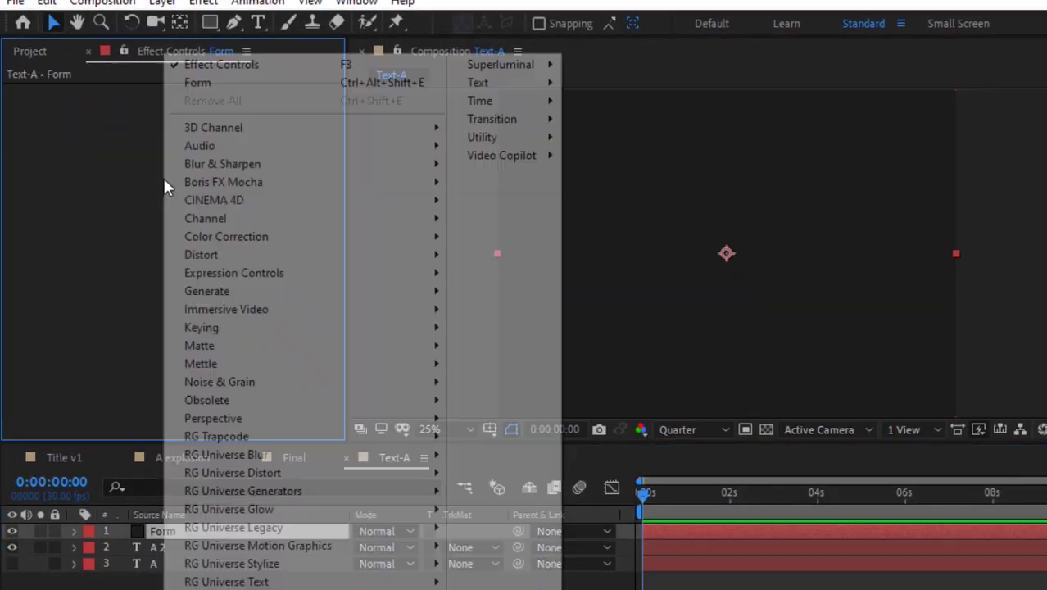
mouse_move(311, 436)
click(489, 481)
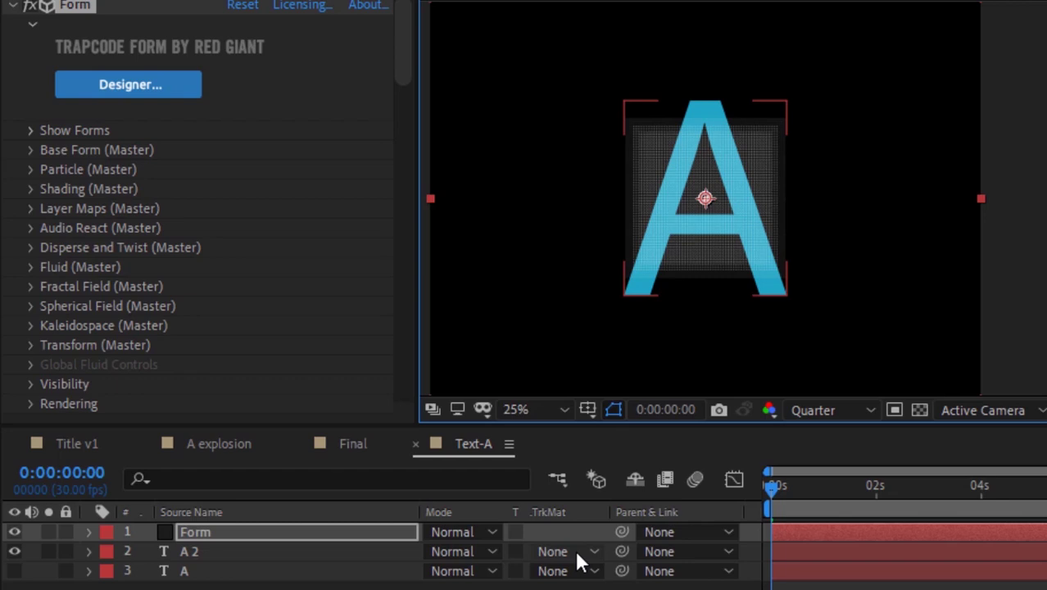
- Map Form's Color and Alpha layer map to layer 3. A, using RGBA to RGBA functionality over XY
click(30, 209)
click(50, 227)
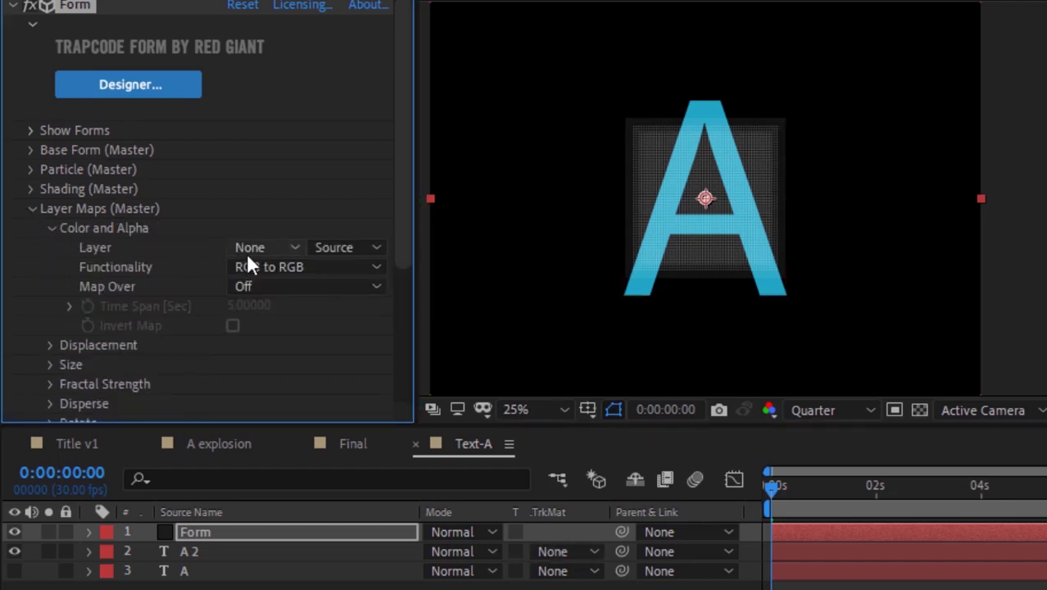
click(249, 254)
click(279, 354)
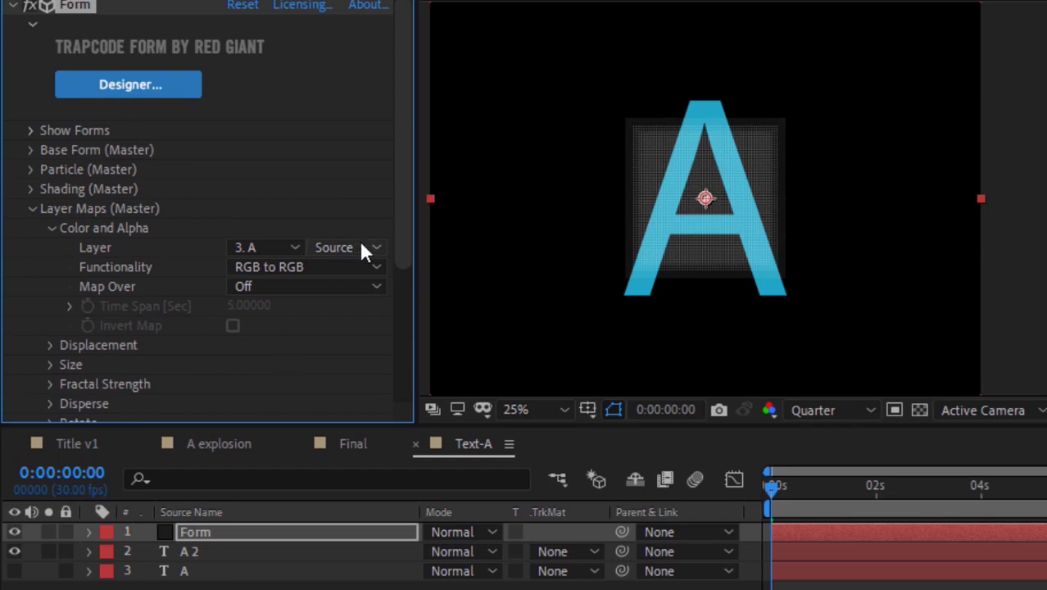
click(353, 267)
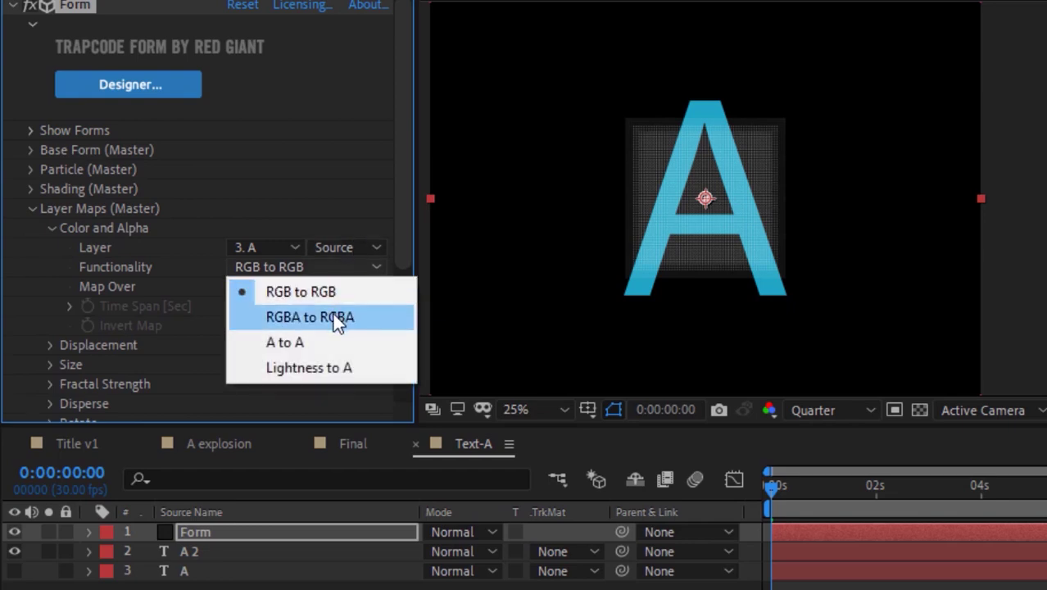
click(336, 319)
click(335, 286)
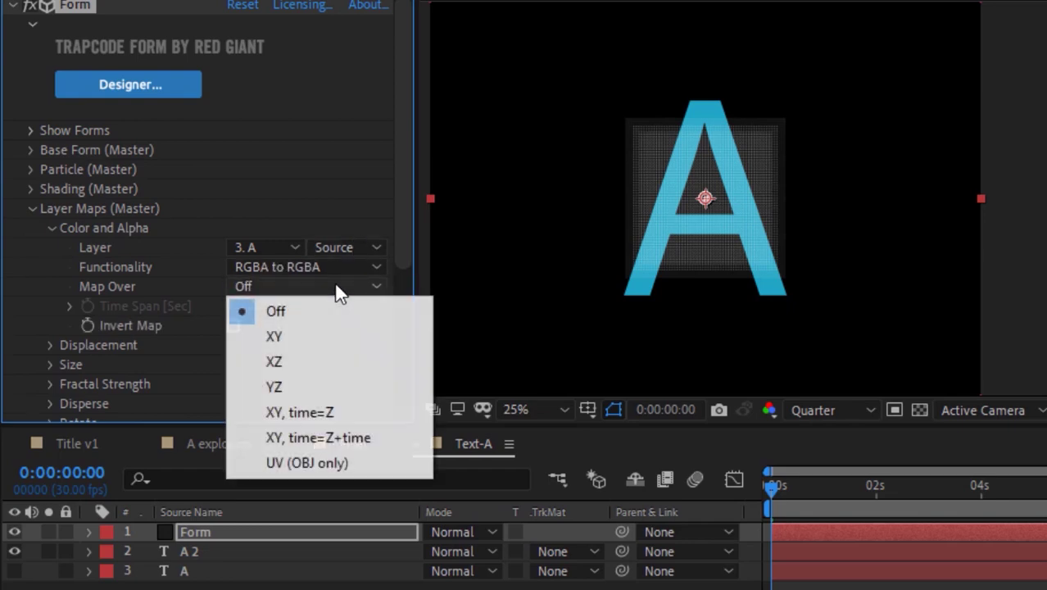
click(322, 337)
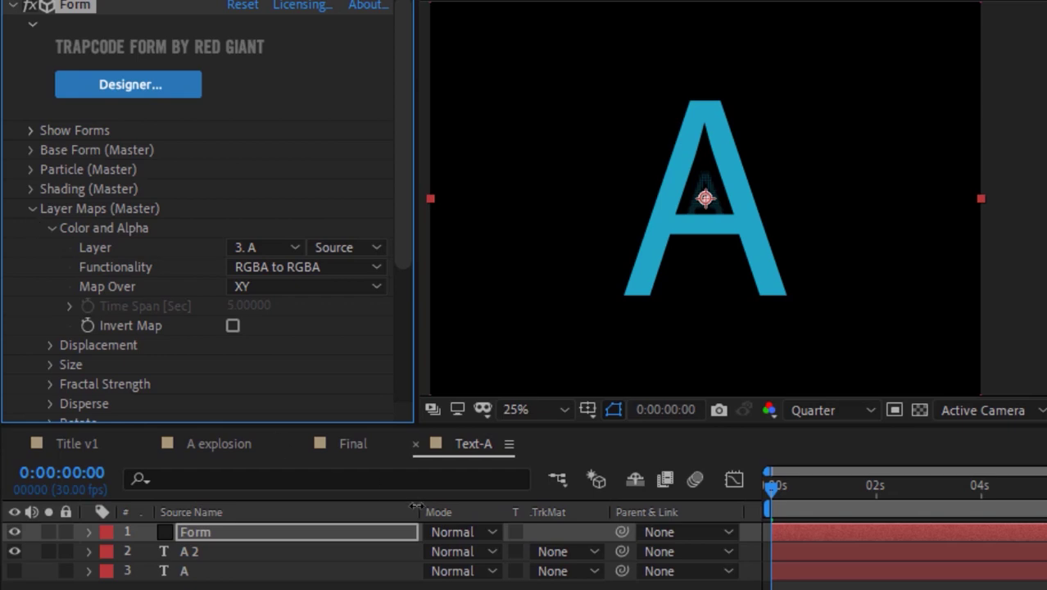
- Give the A 2 text layer an alpha inverted track matte from the Form layer
click(573, 551)
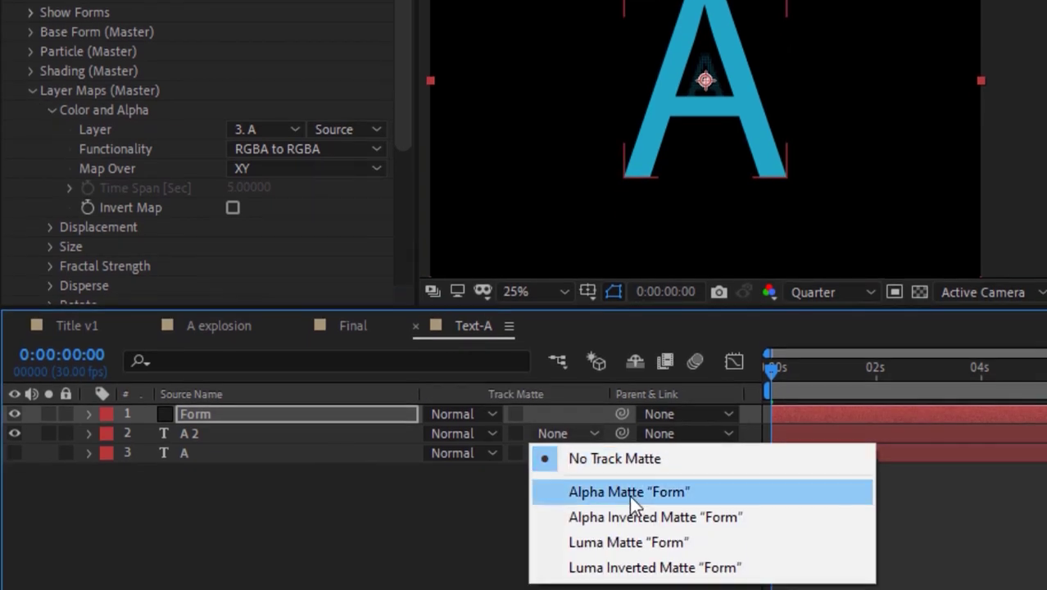
click(638, 518)
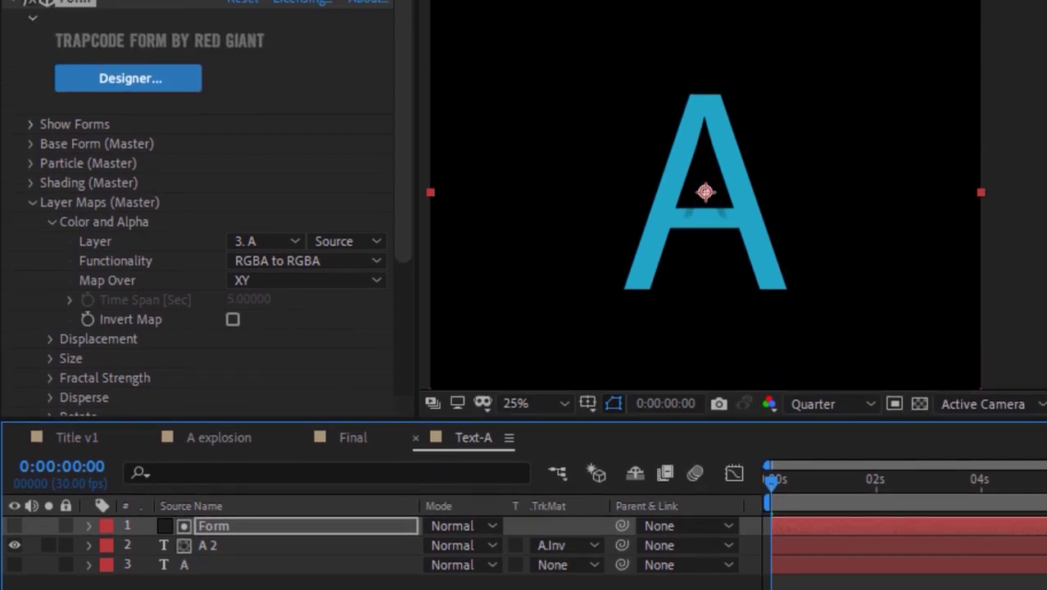
- Switch the base form's size to XYZ Individual and set Size Z to 10
click(30, 144)
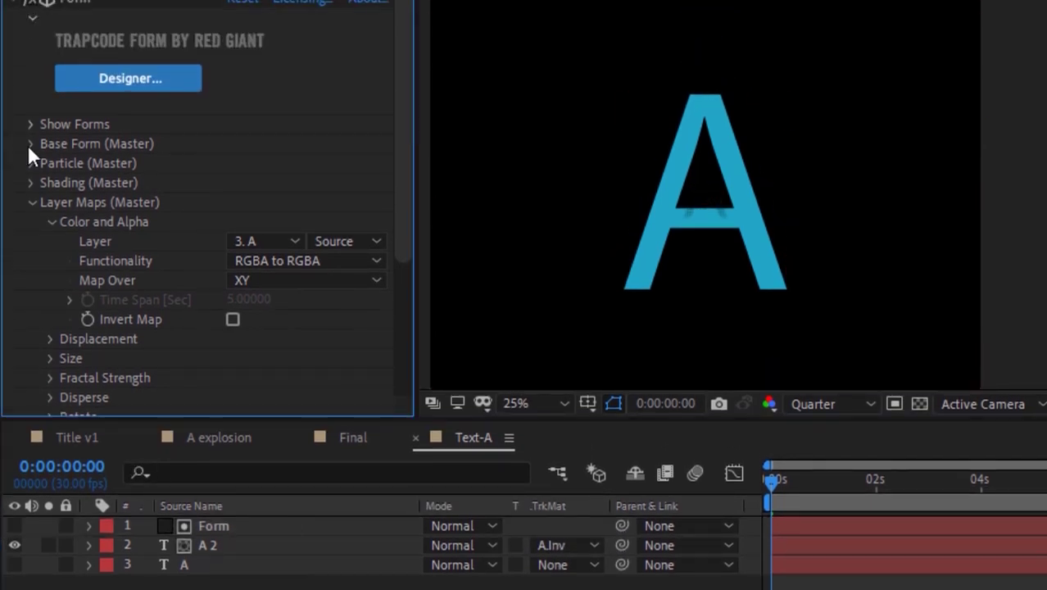
click(287, 202)
click(316, 252)
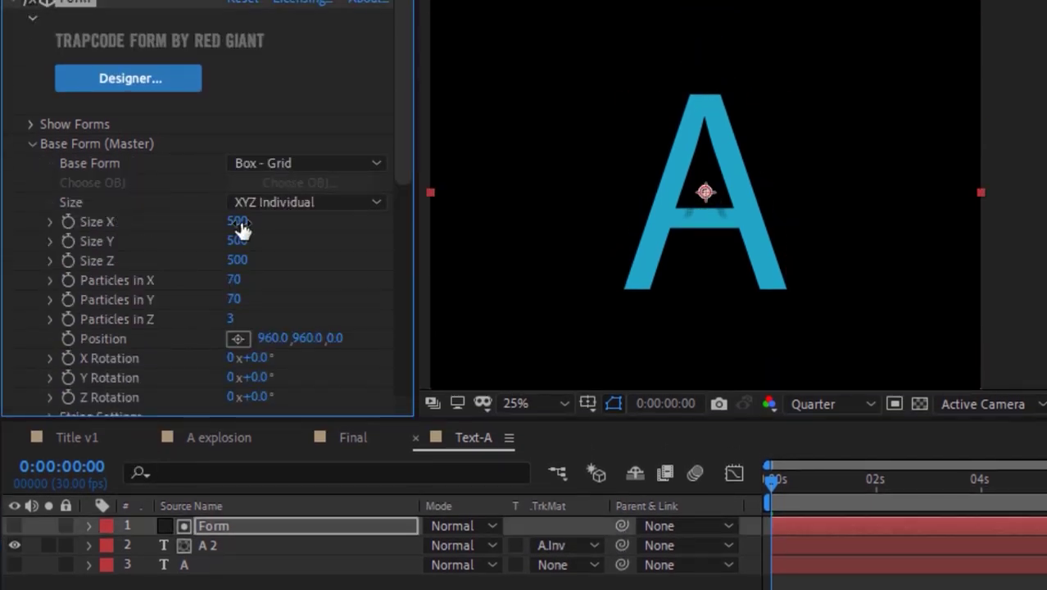
click(246, 222)
key(Tab)
key(Tab)
text(10)
key(Return)
- Set the base form's particle counts to 1000 in X, 1000 in Y and 20 in Z
click(236, 282)
text(100)
key(Tab)
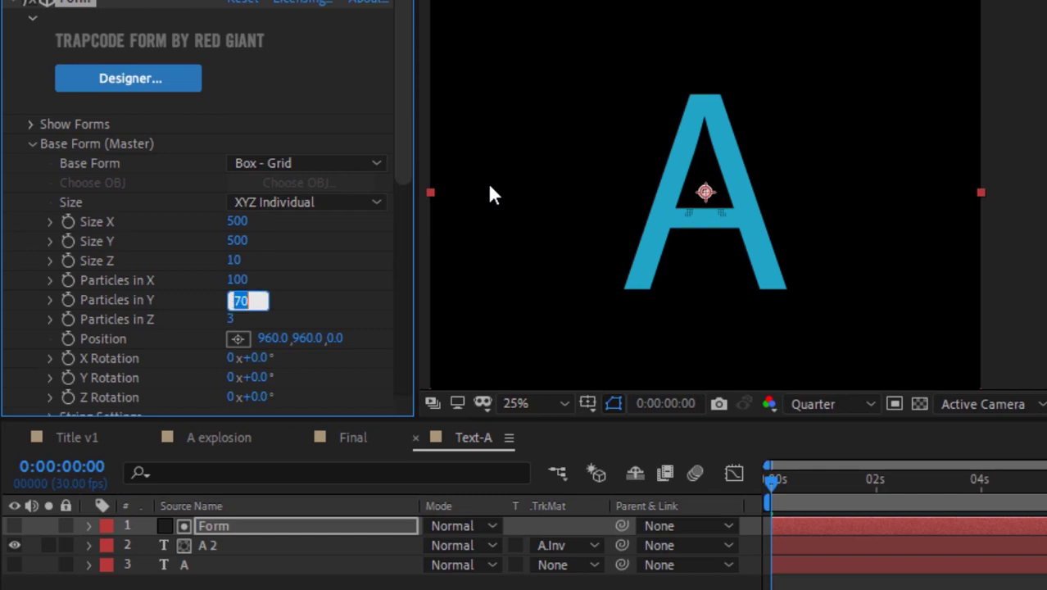
key(shift+Tab)
text(1)
key(Tab)
text(1000)
key(Tab)
text(20)
key(Return)
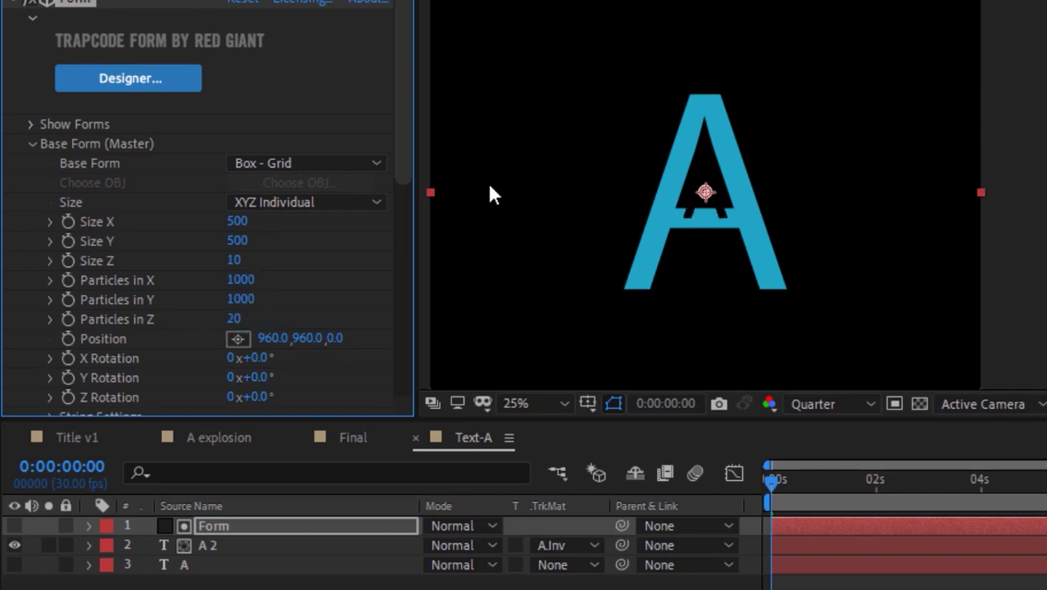
click(31, 145)
- Set the Form particles' Sphere Feather to 100 and Size to 0
click(31, 164)
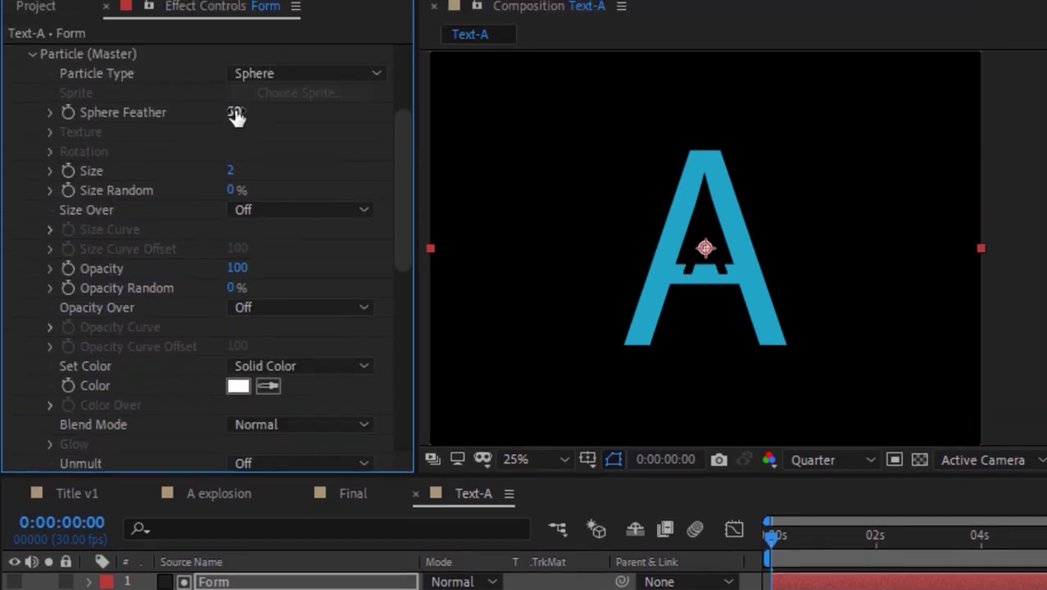
click(235, 57)
text(100)
key(Return)
key(Return)
click(231, 170)
text(0)
key(Return)
- Sample the blue of the letter A as the particle colour and collapse the Particle settings
click(268, 385)
click(671, 272)
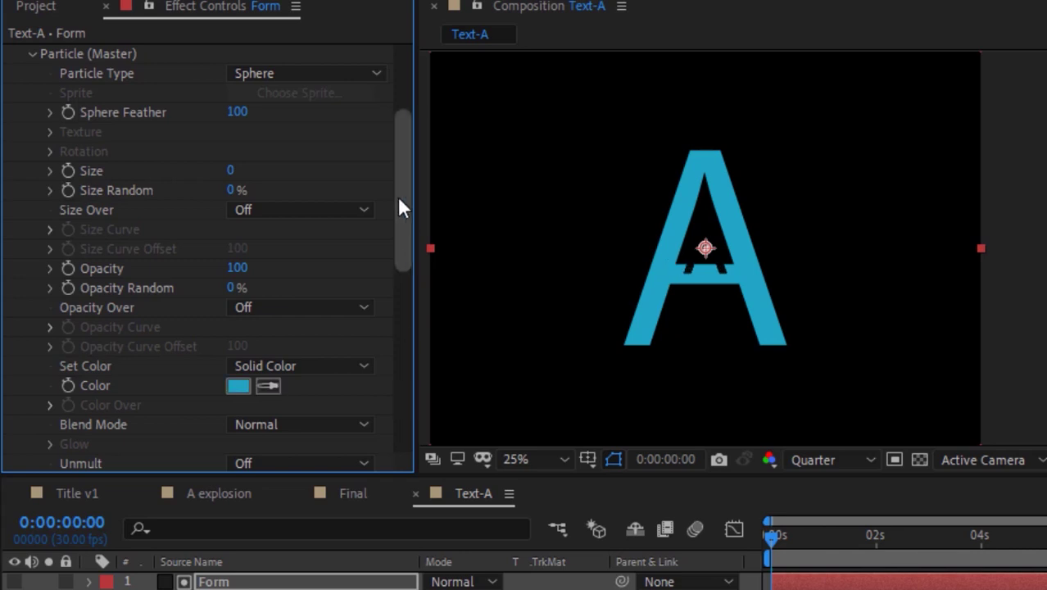
drag(399, 201, 28, 100)
click(29, 102)
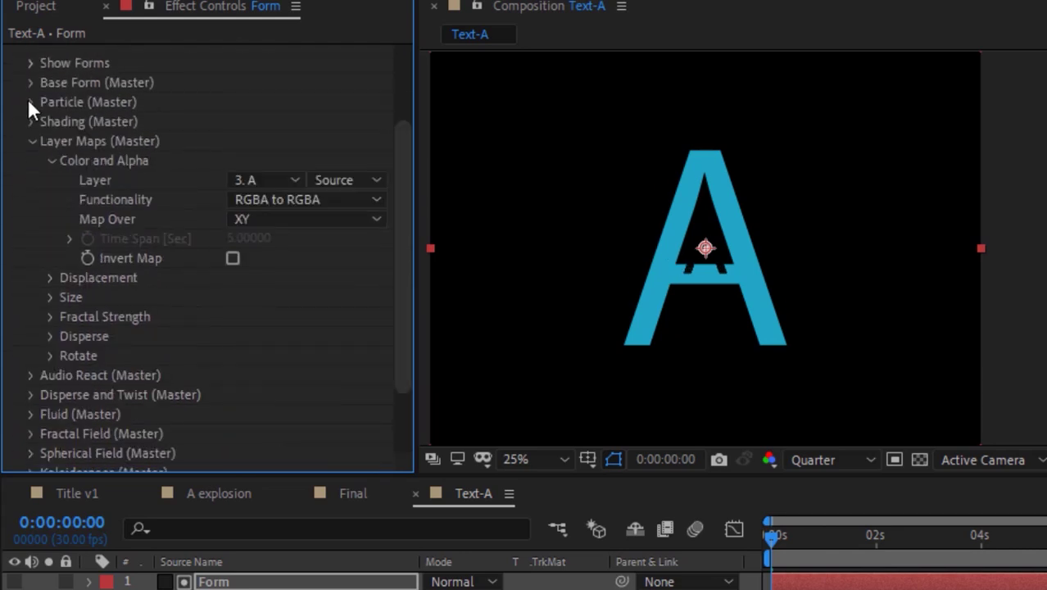
- Turn on Shadowlet in Form's shading, and collapse the Shading and Layer Maps settings
click(30, 121)
click(246, 315)
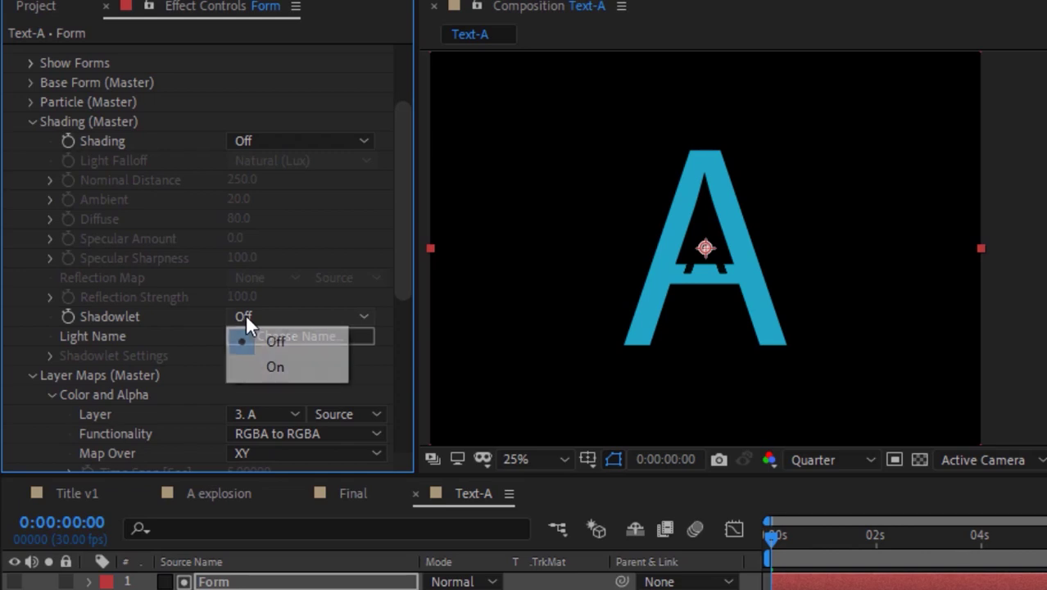
click(272, 361)
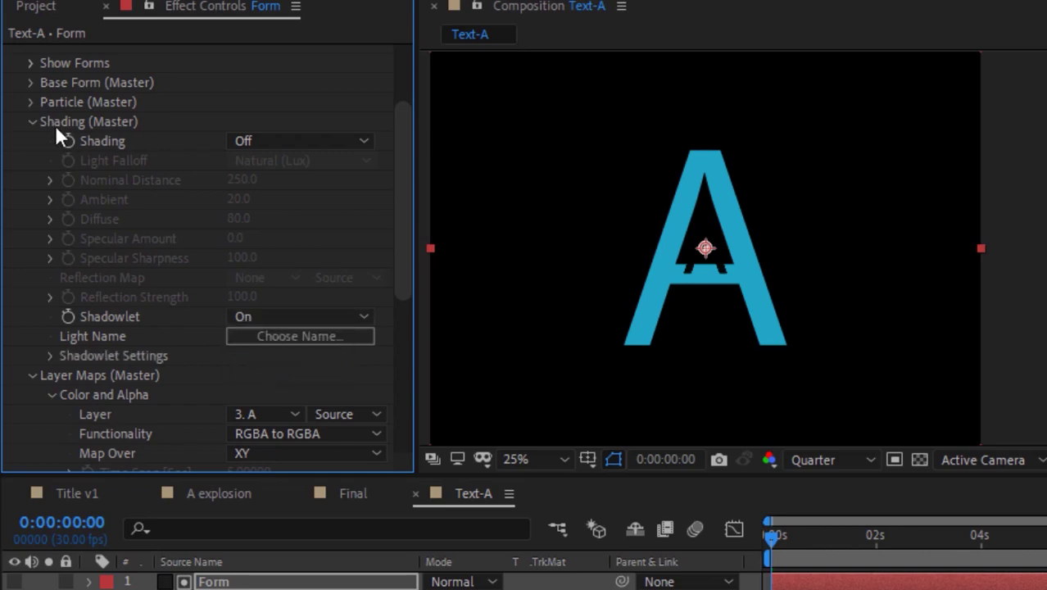
click(32, 121)
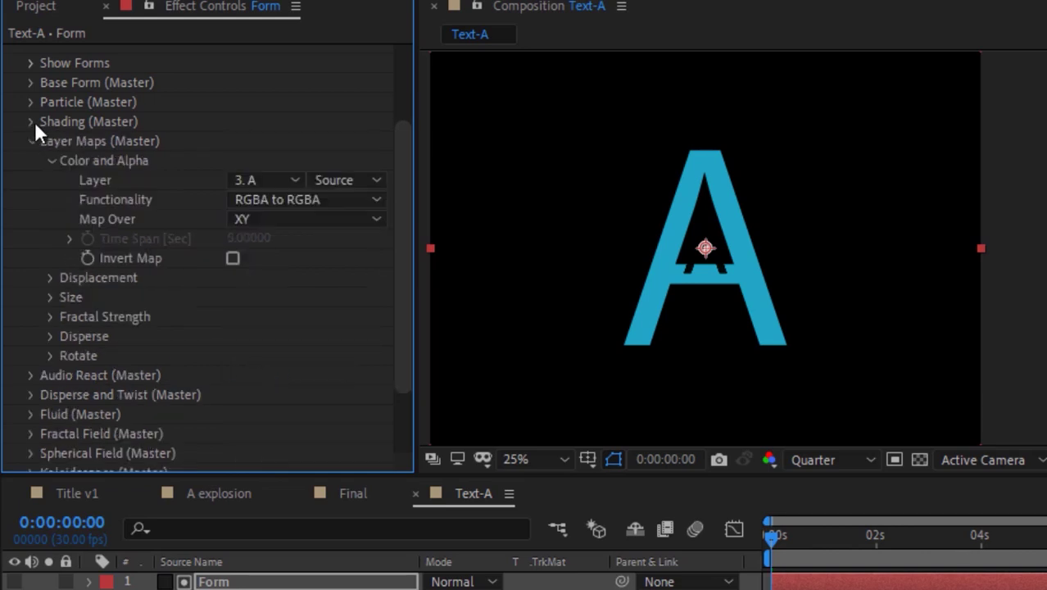
click(32, 144)
- Start keyframing Form's Disperse at 0:00:00:00 with a value of 20
click(31, 299)
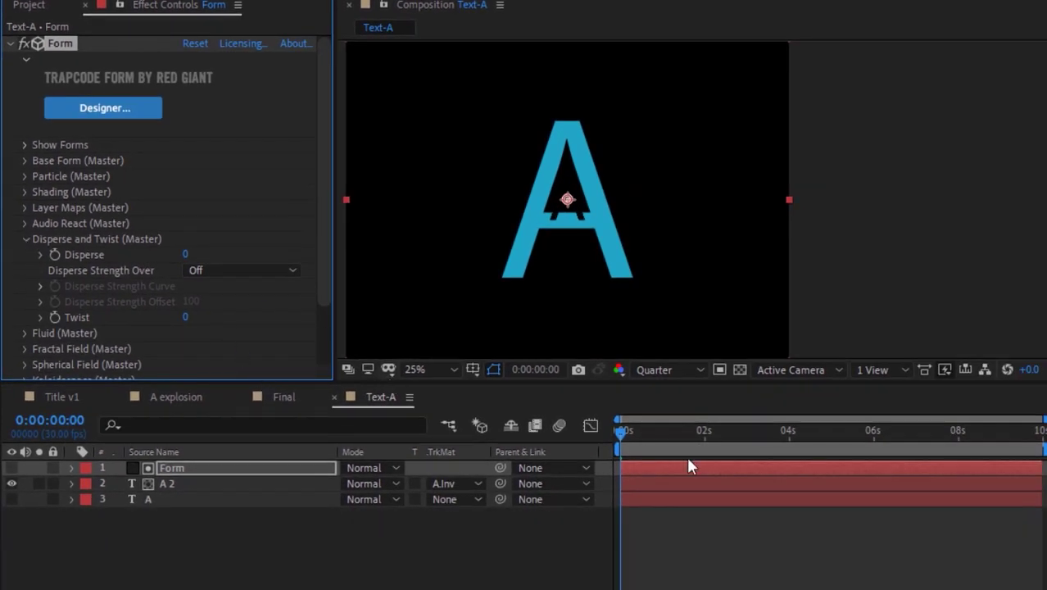
drag(694, 429, 471, 426)
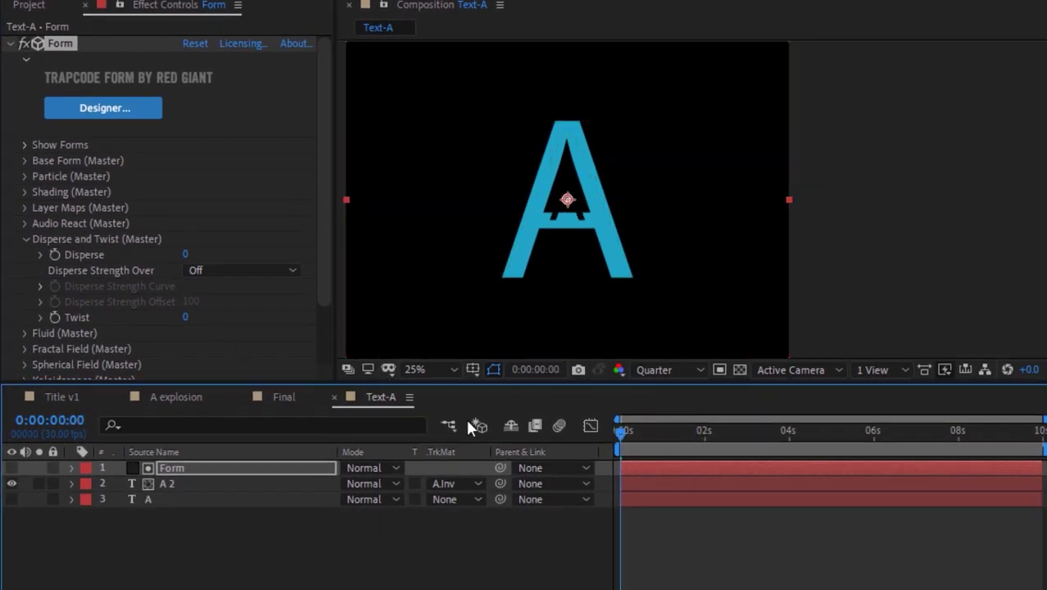
click(56, 254)
click(187, 255)
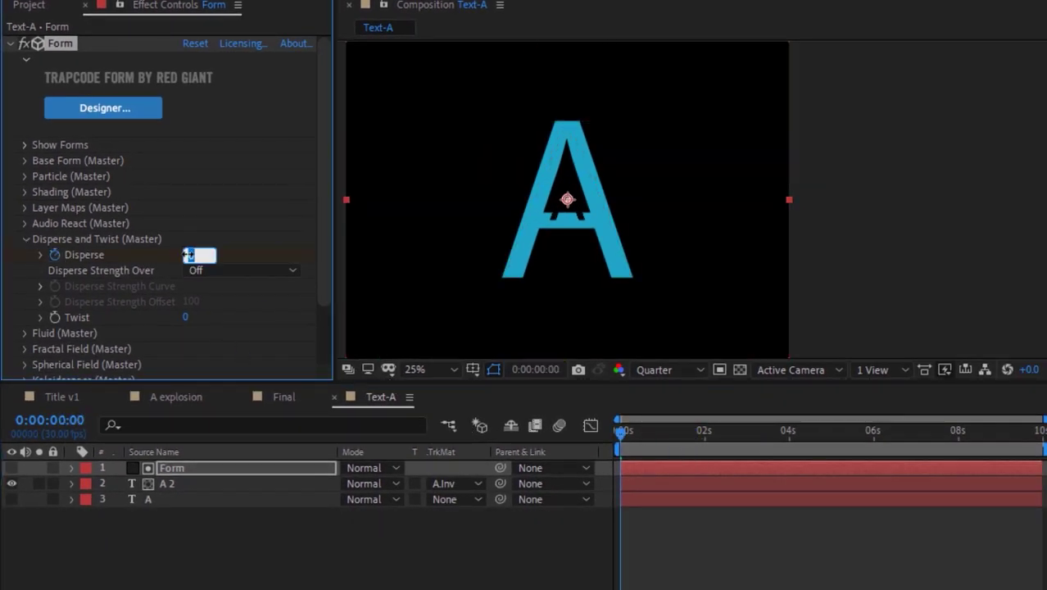
text(20)
key(Return)
- Keyframe Disperse at 5 at 0:00:03:08 and reveal the Form layer's keyframes
click(76, 424)
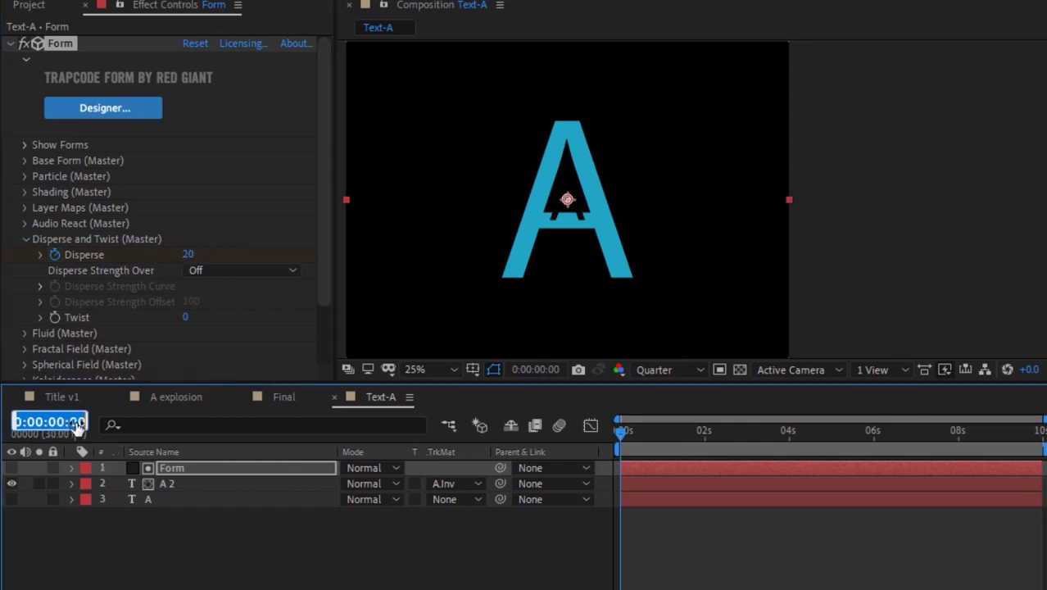
text(308)
key(Return)
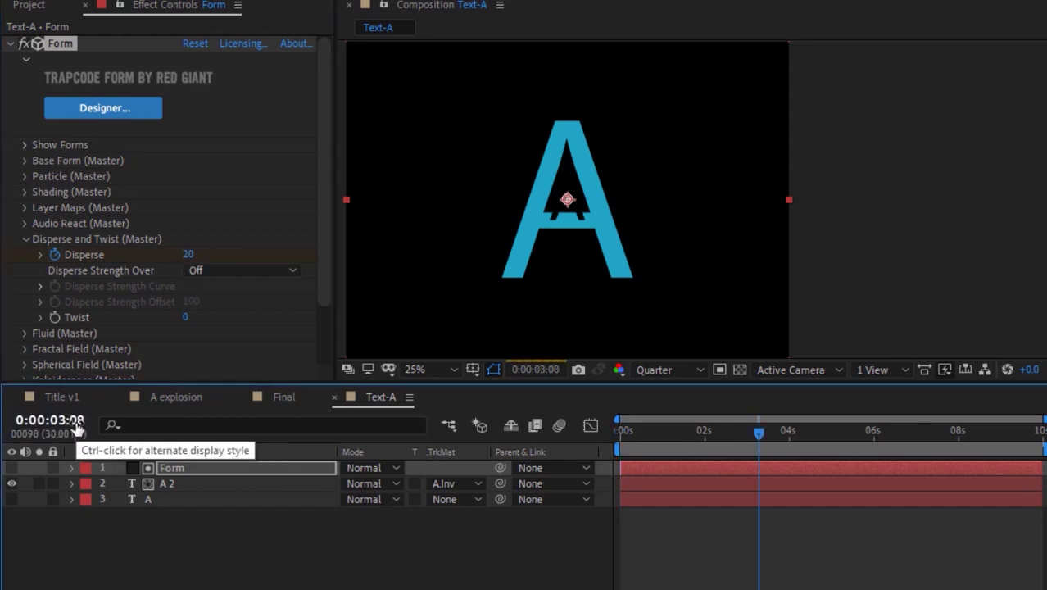
click(187, 255)
text(5)
key(Return)
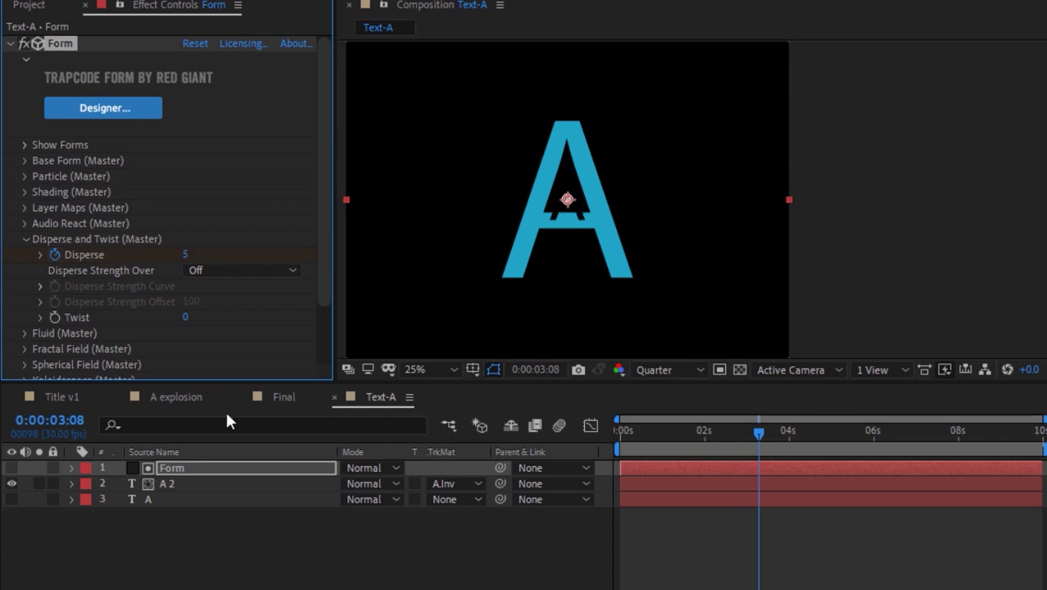
click(232, 464)
key(u)
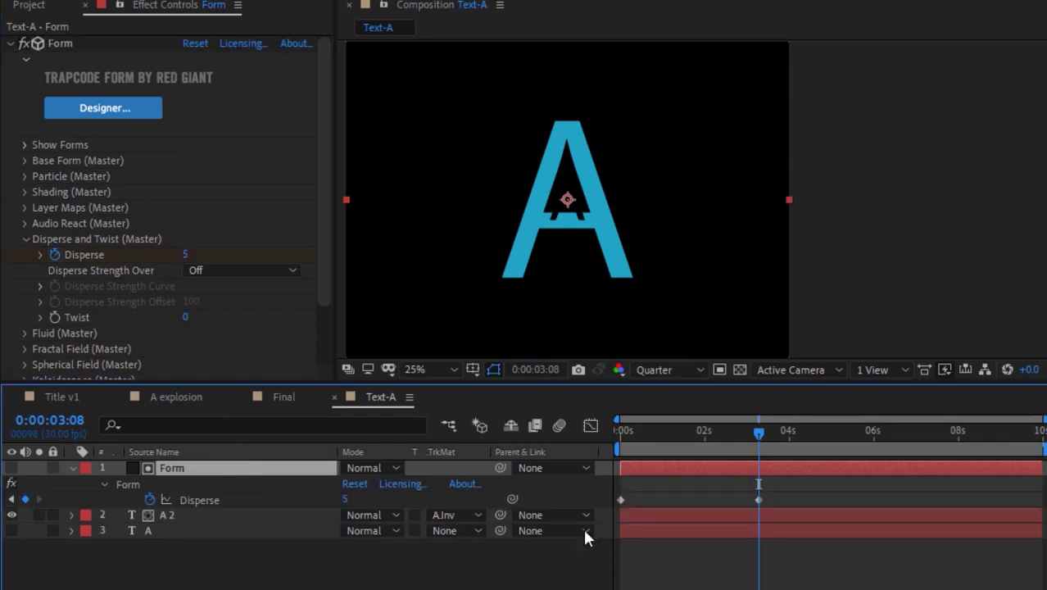
- Apply Easy Ease to both Disperse keyframes and collapse the Disperse and Twist settings
drag(592, 543, 780, 469)
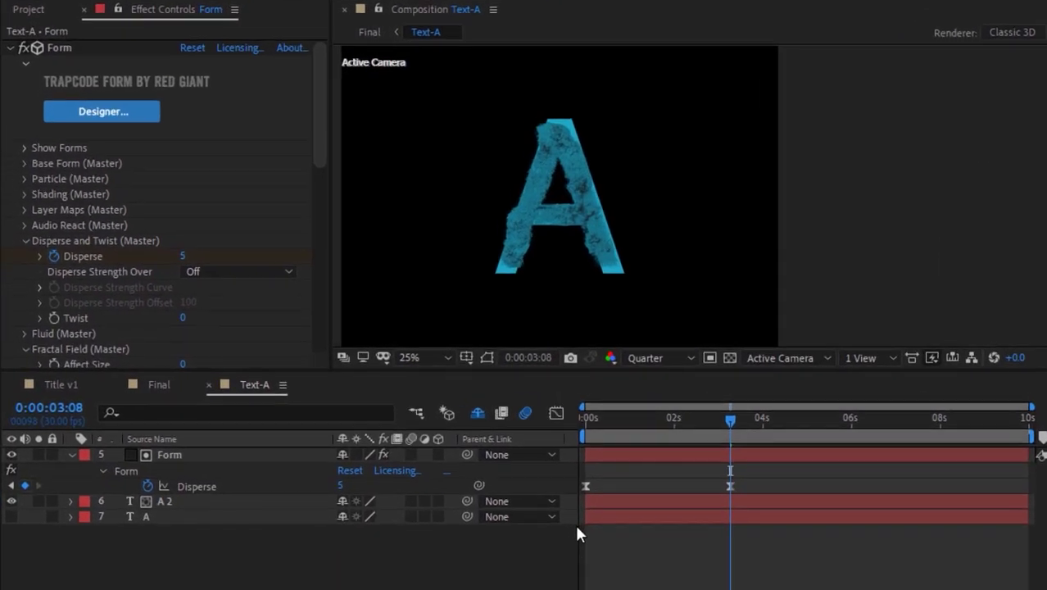
drag(780, 554, 584, 468)
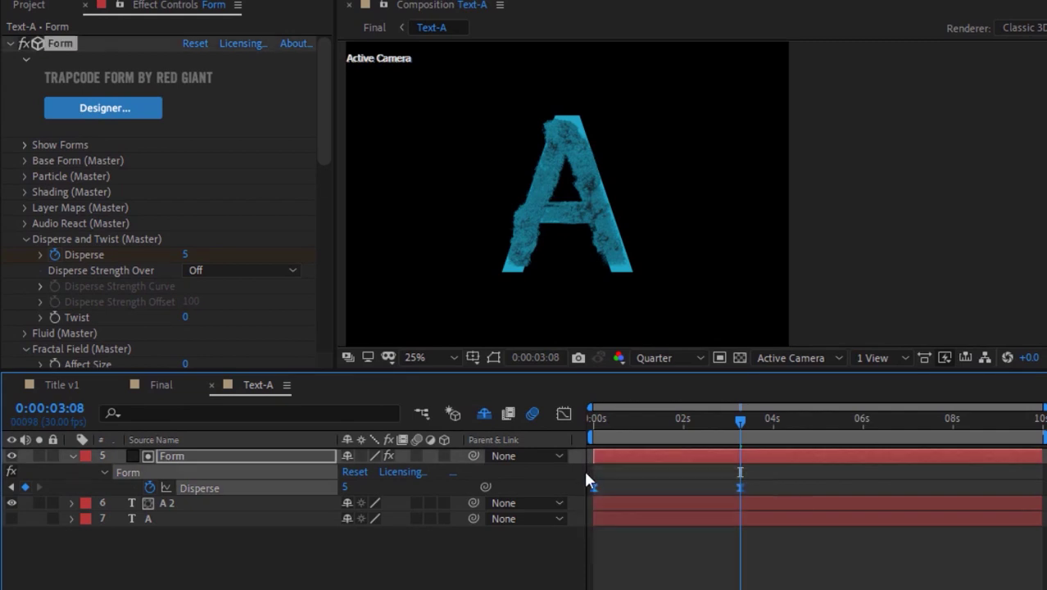
right_click(592, 486)
mouse_move(648, 475)
click(848, 351)
click(26, 244)
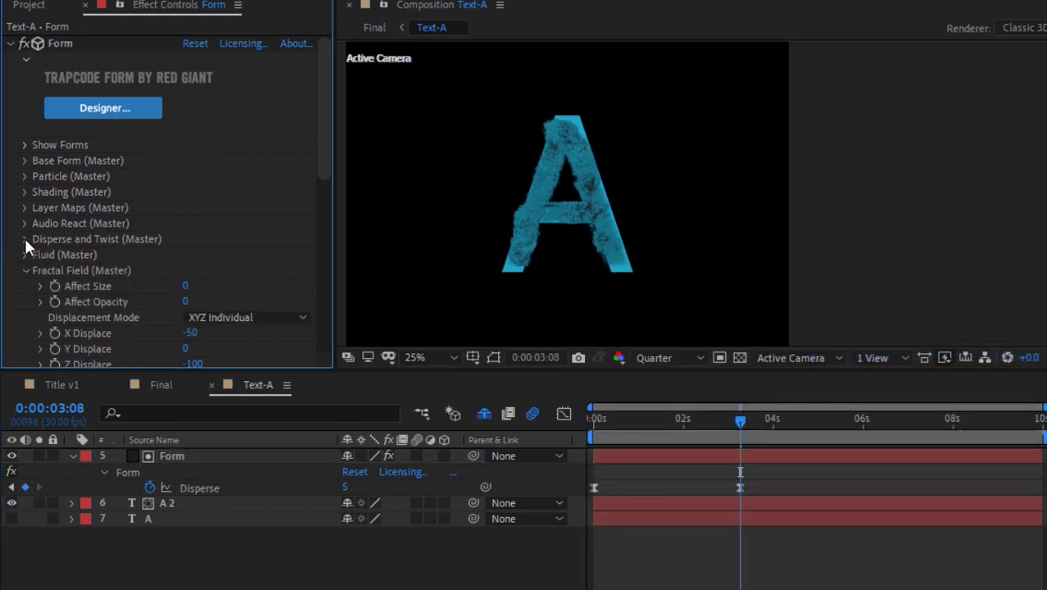
- Set the Fractal Field's Displacement Mode to XYZ Individual
click(246, 317)
click(242, 337)
click(246, 317)
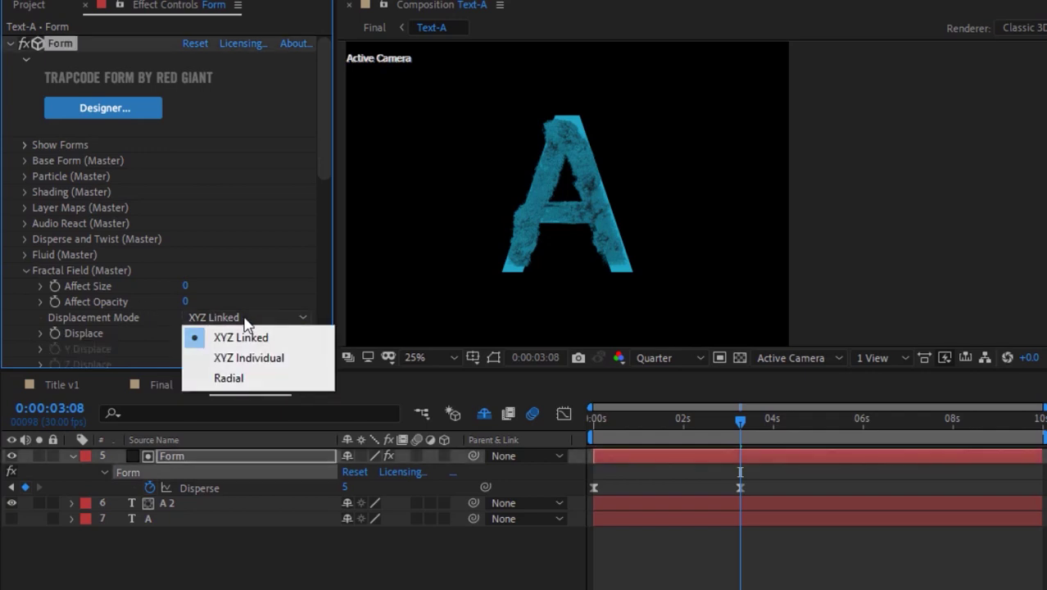
click(247, 355)
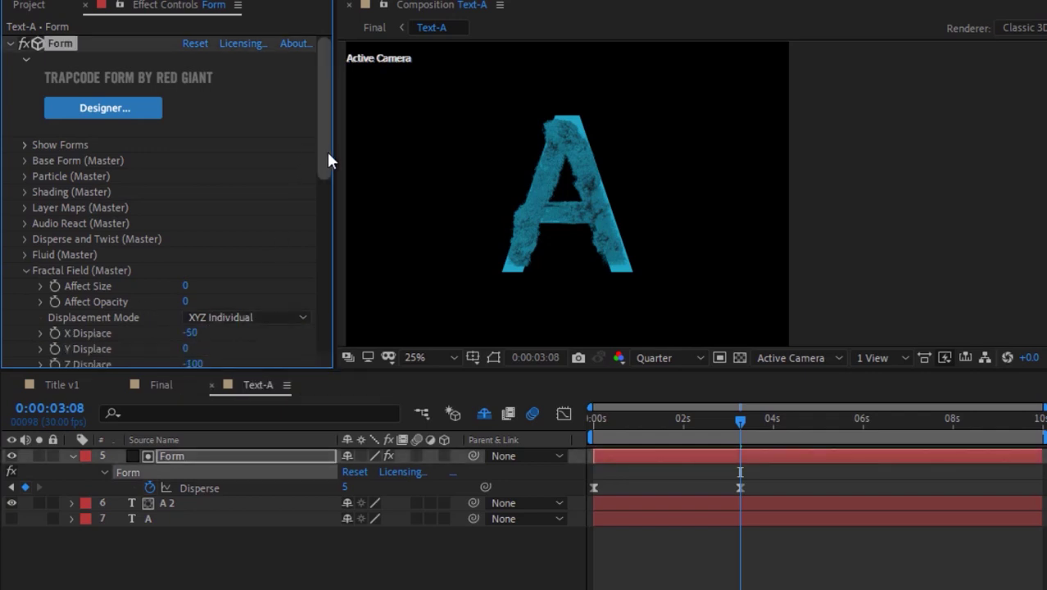
- Enable keyframing for the Fractal Field's X, Y and Z Displace at 0:00:00:00
drag(327, 151, 327, 244)
drag(646, 416, 509, 424)
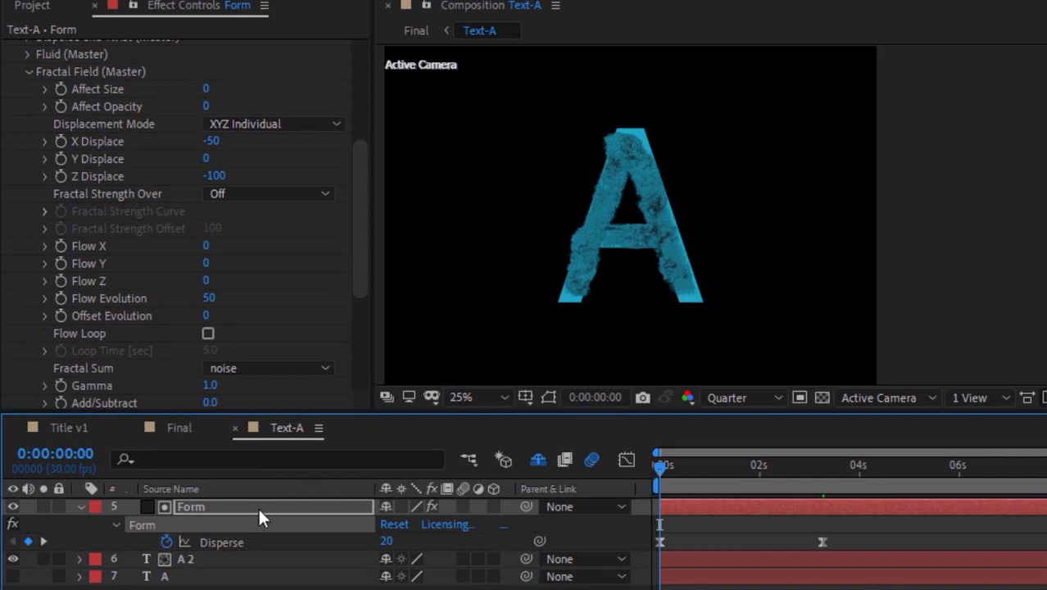
click(61, 141)
click(61, 159)
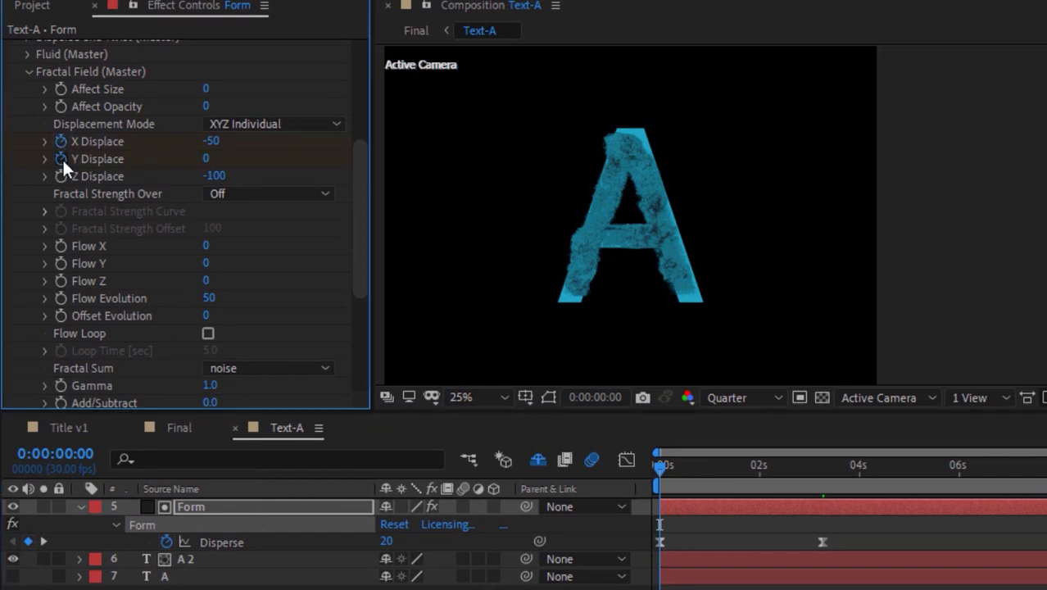
click(61, 176)
- Set the starting Fractal Field displacement to 200 in X, 100 in Y and -1500 in Z
click(211, 141)
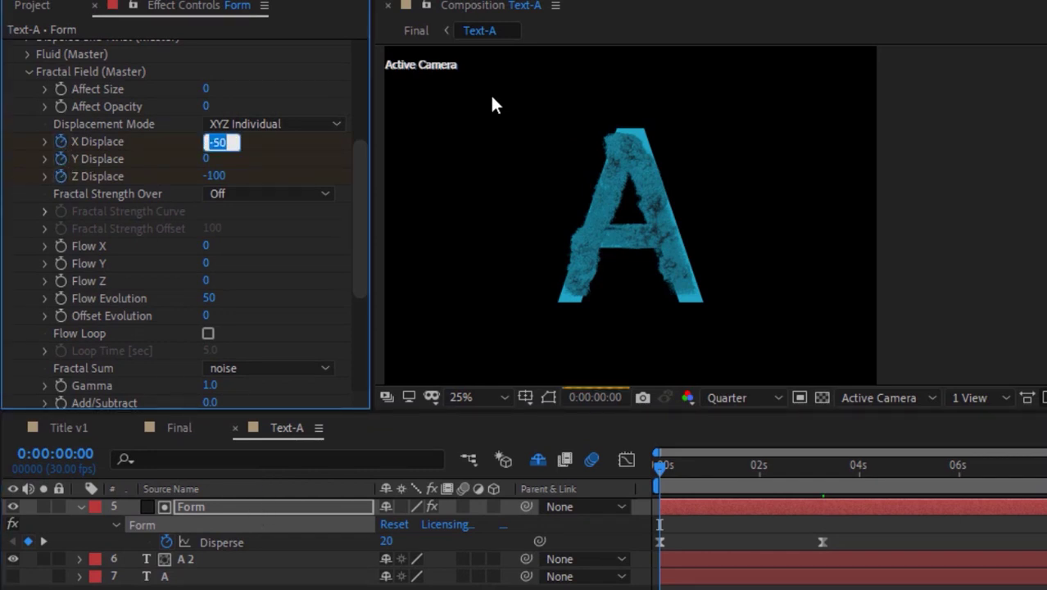
text(200)
key(Tab)
text(100)
key(Tab)
text(-1500)
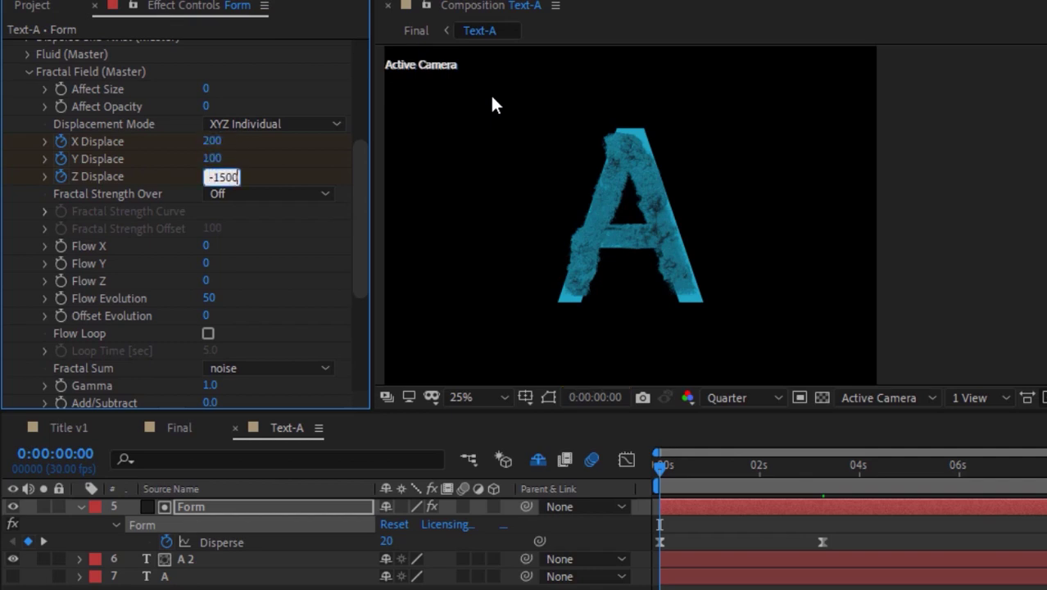
key(Return)
- Reveal the Form layer's keyframed properties and go to the second Disperse keyframe at 0:00:03:08
click(247, 502)
key(u)
key(u)
key(u)
key(u)
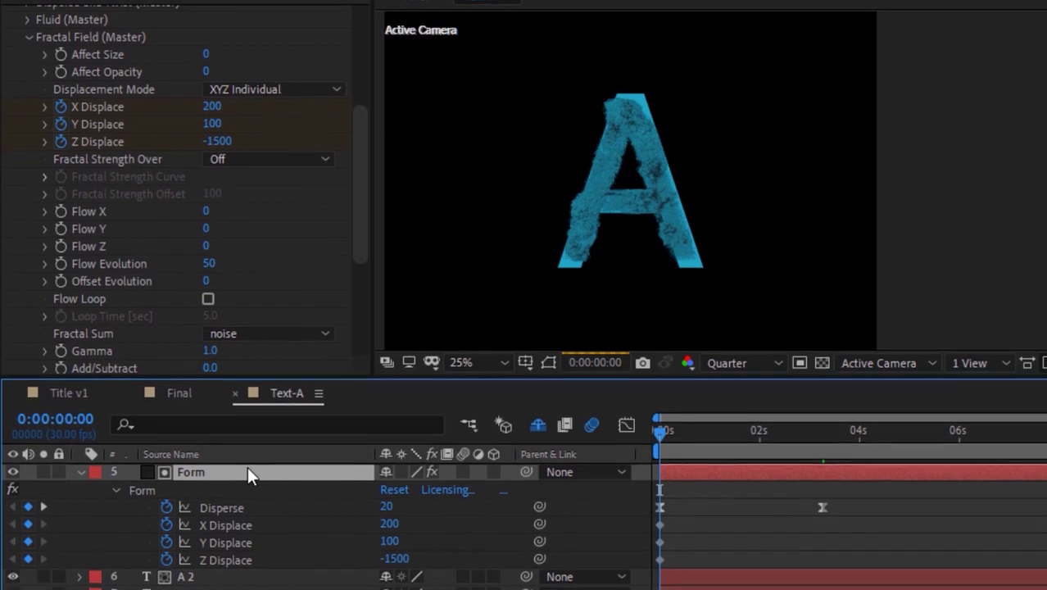
click(44, 507)
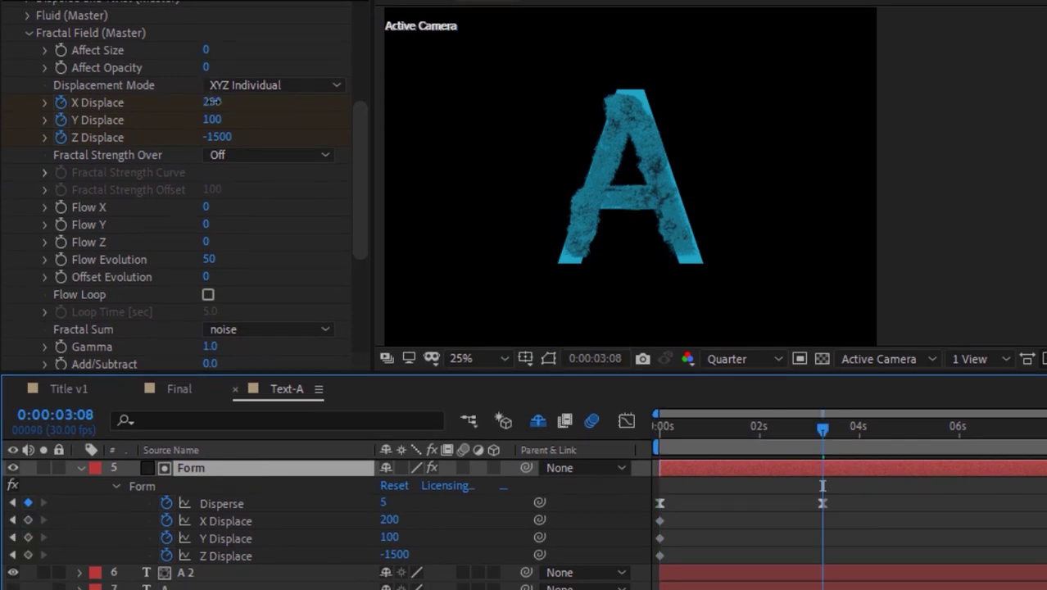
- Set the Fractal Field displacement at 0:00:03:08 to -50 in X, 0 in Y and -100 in Z
click(212, 107)
text(-50)
key(Tab)
text(0)
key(Tab)
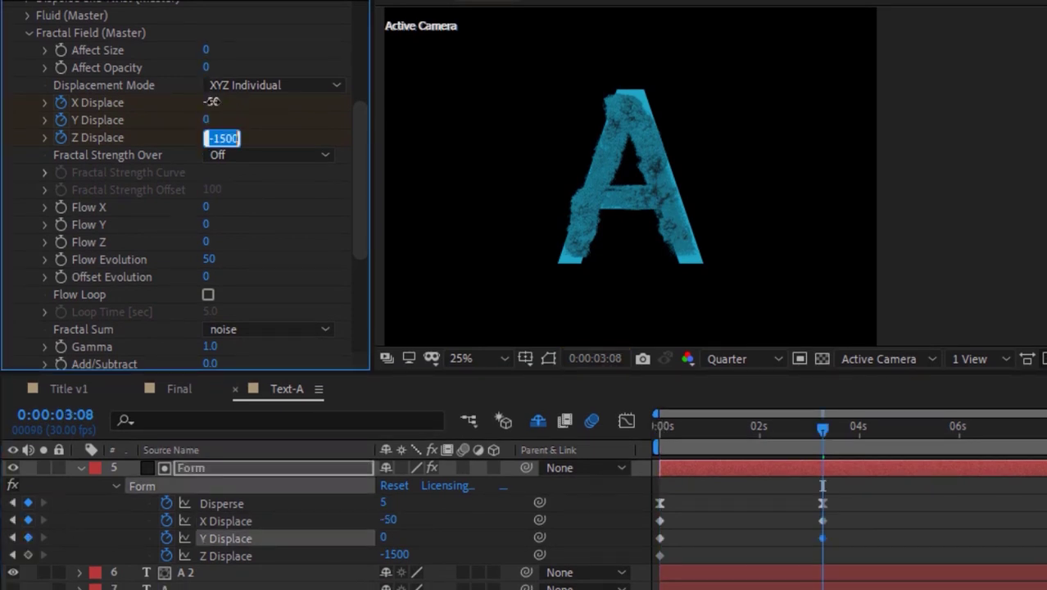
text(-100)
key(Return)
- Apply Easy Ease to all the X, Y and Z Displace keyframes of the Form layer
drag(874, 554, 595, 494)
right_click(609, 495)
mouse_move(657, 485)
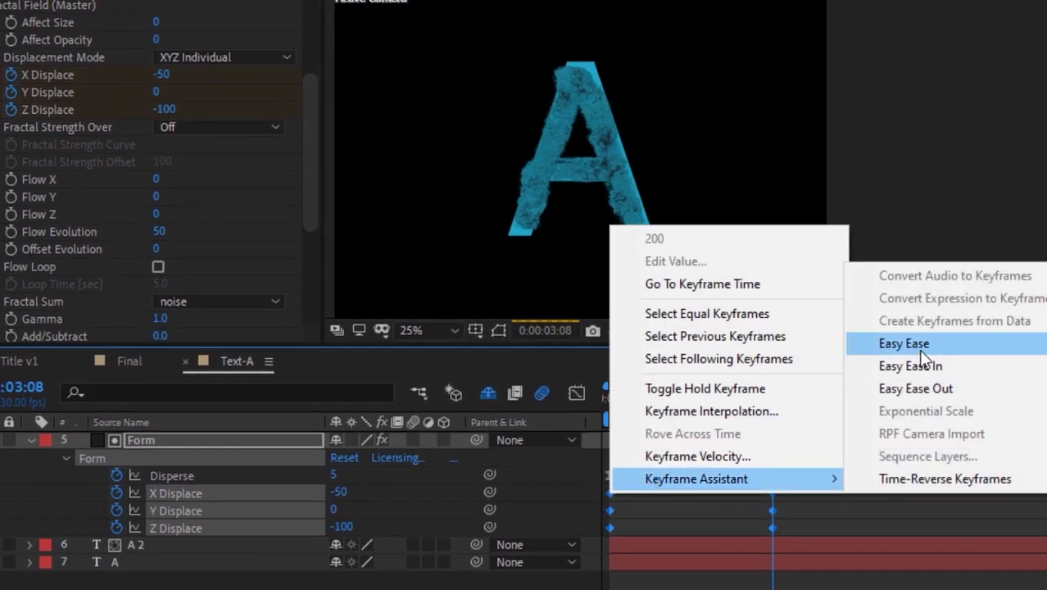
click(916, 339)
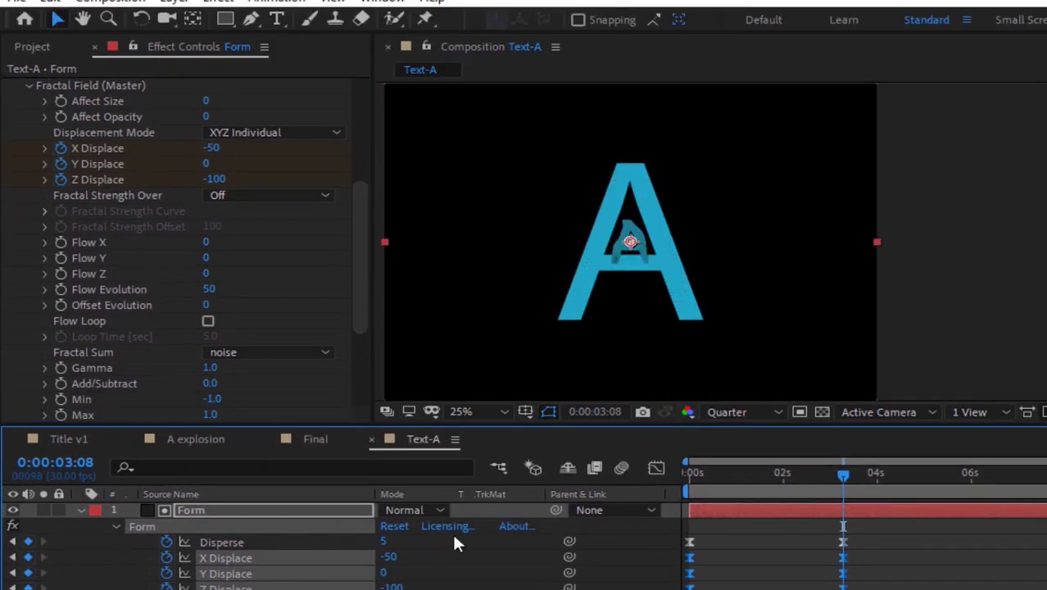
- Set the Fractal Field's Flow Evolution to 0
click(207, 290)
text(0)
key(Return)
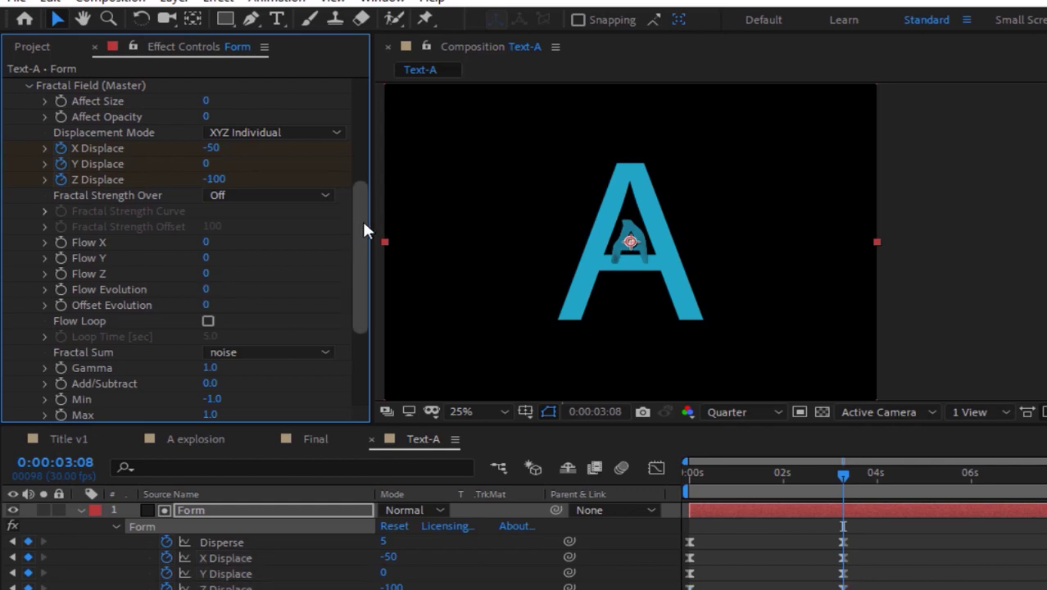
- Set the Fractal Field's Min to 0, Max to 3, Complexity to 10 and Octave Multiplier to 0.8
drag(361, 218, 359, 255)
click(212, 320)
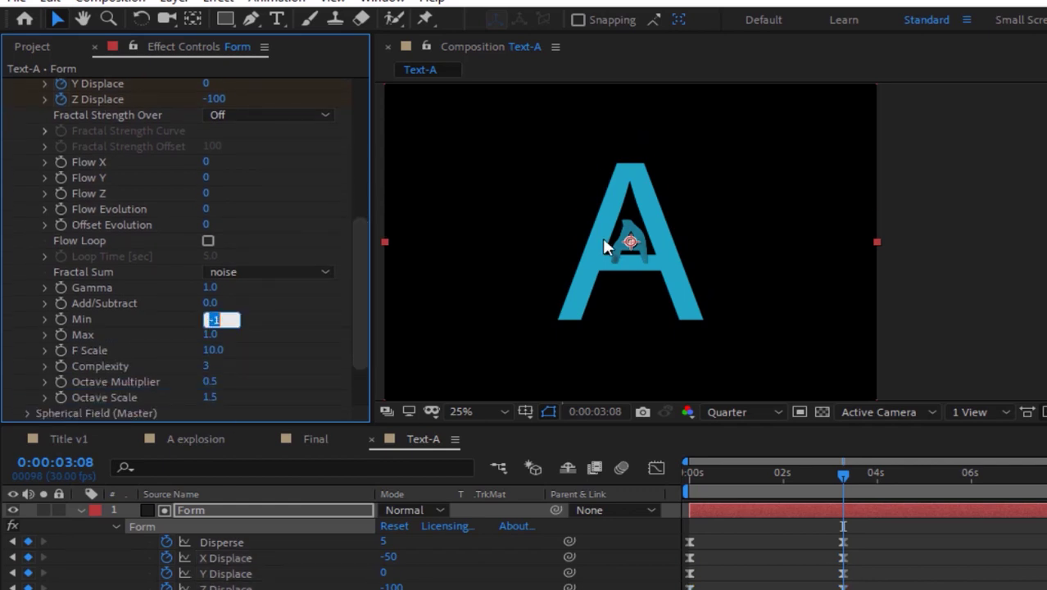
key(Tab)
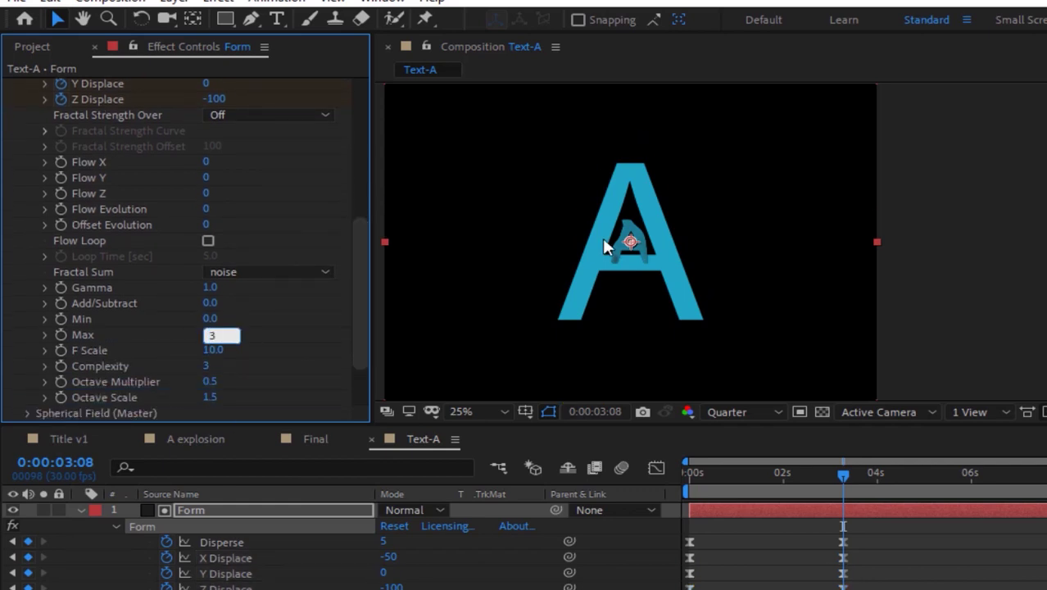
key(Tab)
key(Tab)
text(10)
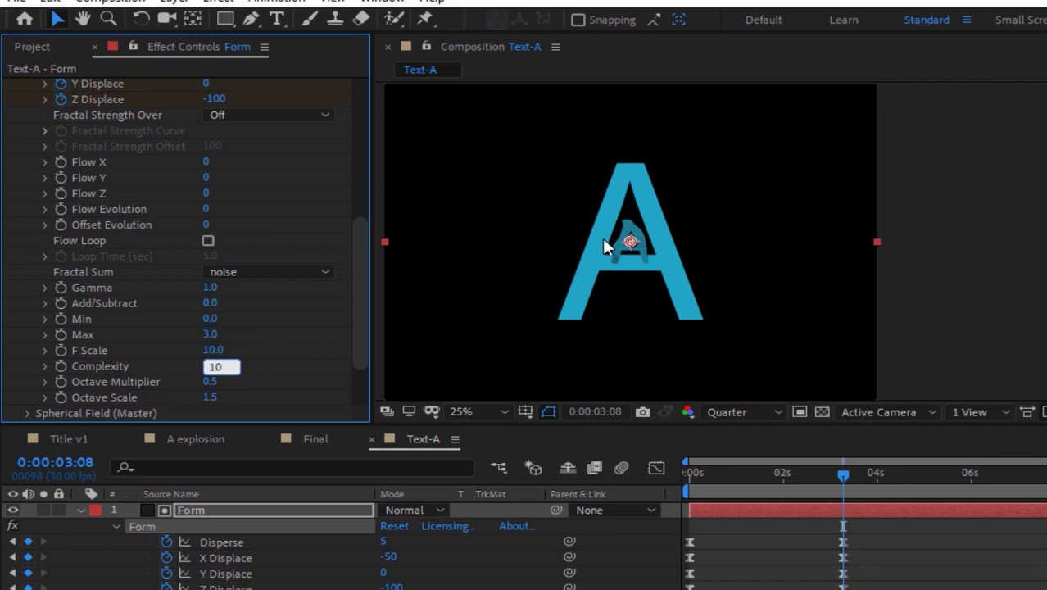
key(Tab)
text(.8)
key(Return)
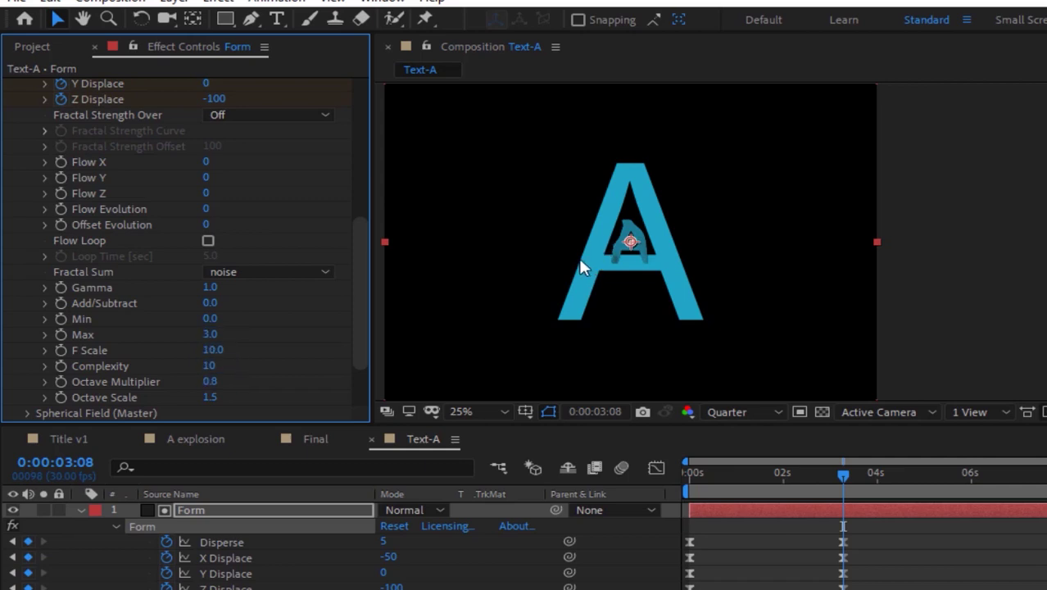
- In Form's Visibility settings, set Far Vanish to 795 and Far Start Fade to 790
scroll(358, 293, down, 5)
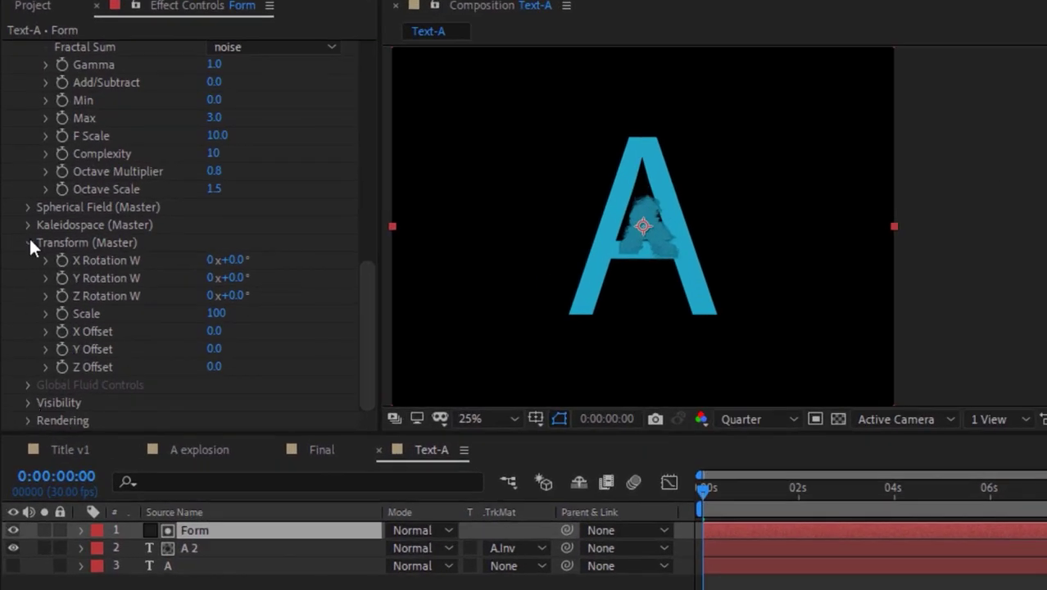
click(28, 244)
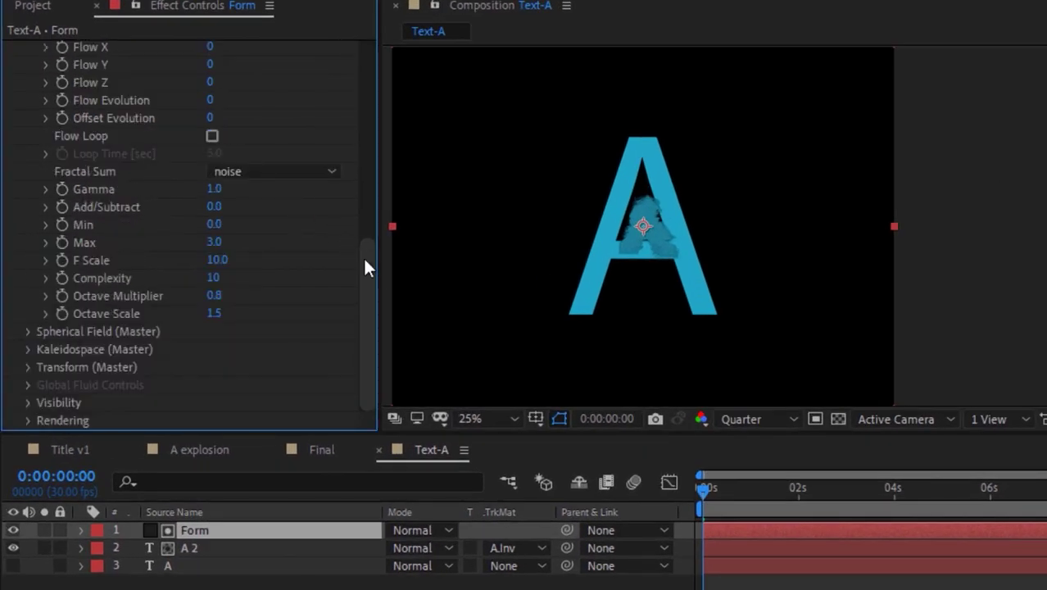
click(29, 403)
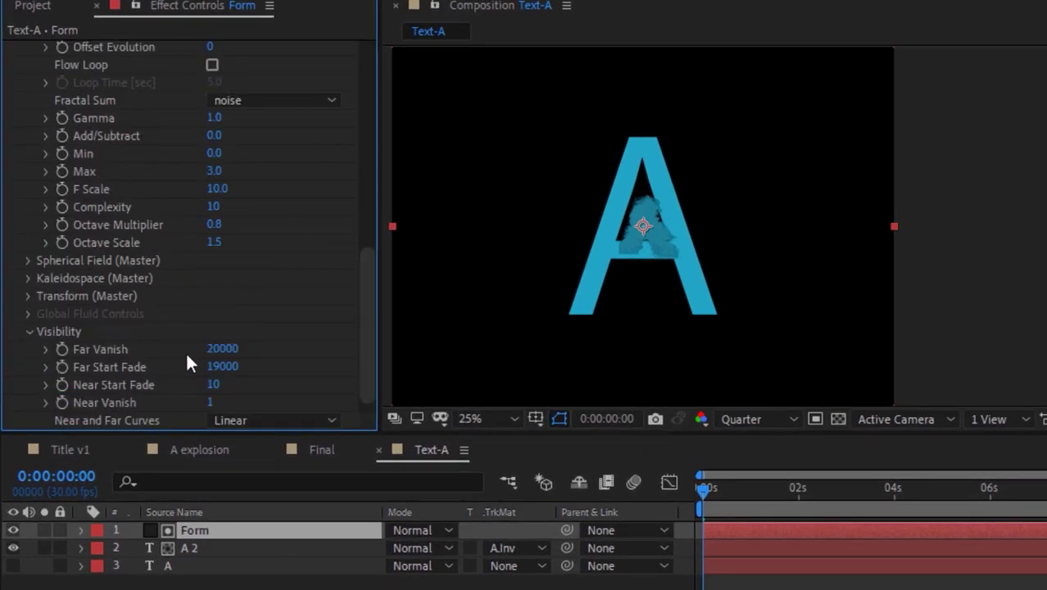
click(221, 349)
text(795)
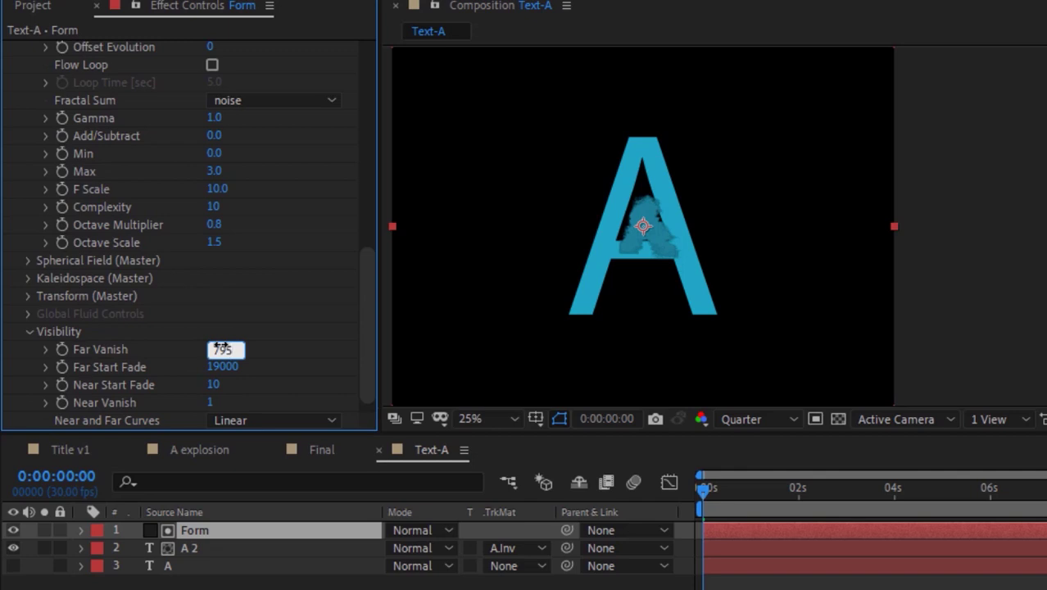
key(Tab)
text(79)
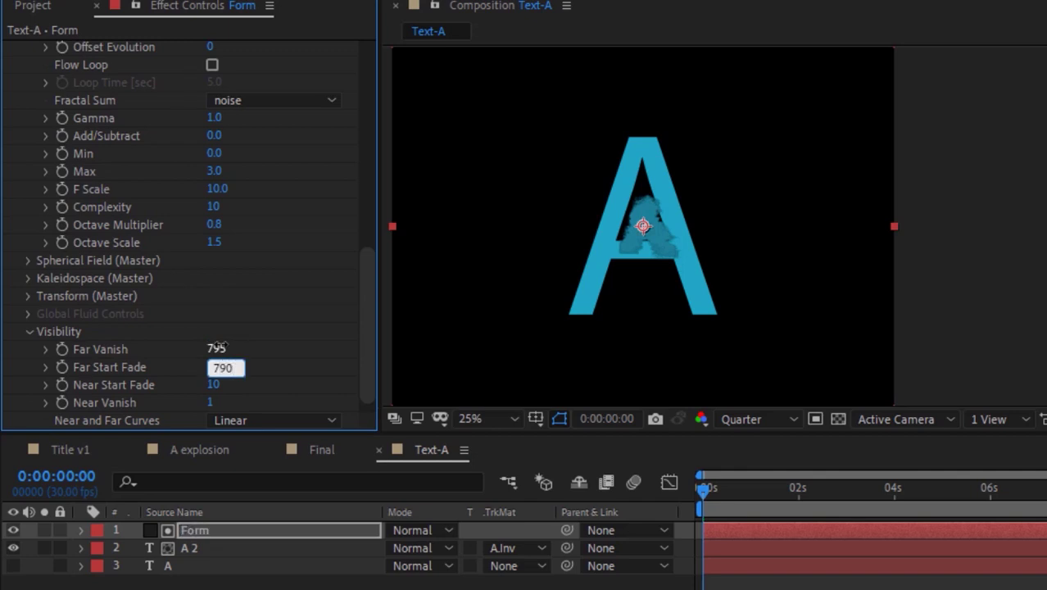
key(Return)
click(344, 479)
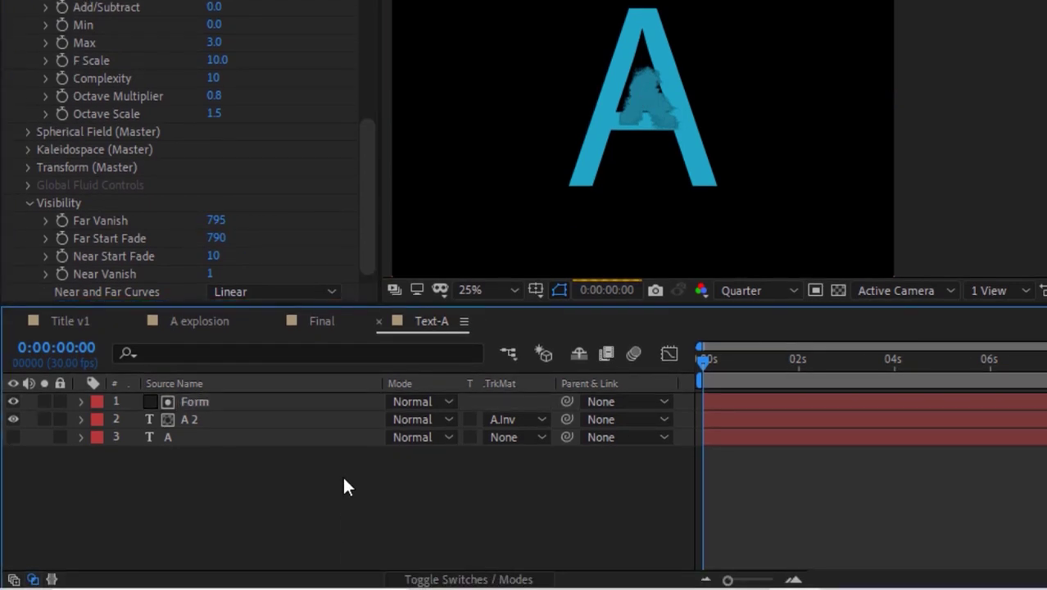
- Collapse Form's open settings and add a two-node 50mm camera with Depth of Field enabled to the Text-A composition
click(195, 402)
click(28, 179)
right_click(167, 479)
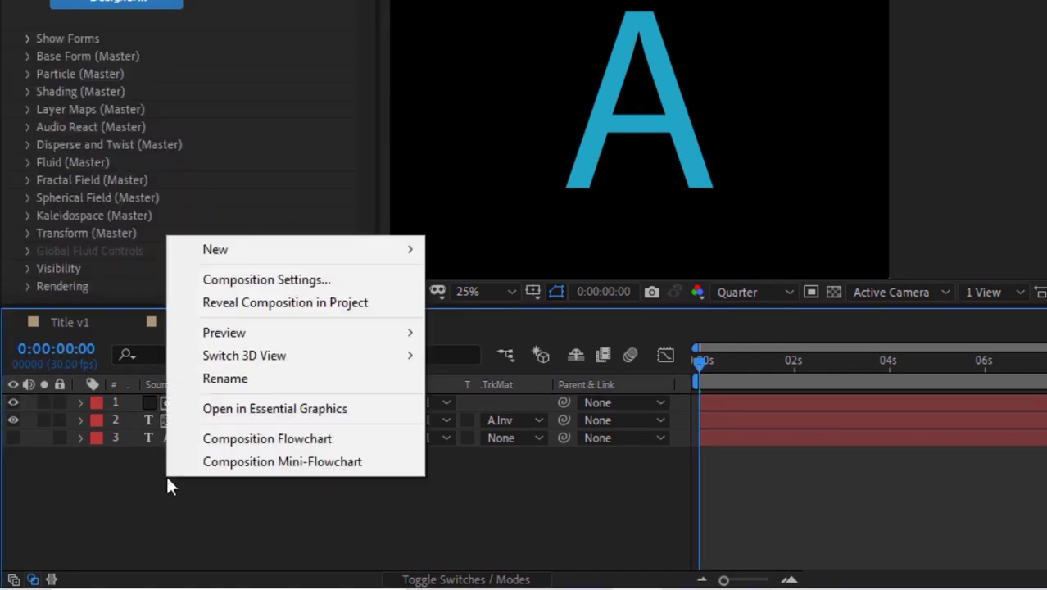
mouse_move(358, 251)
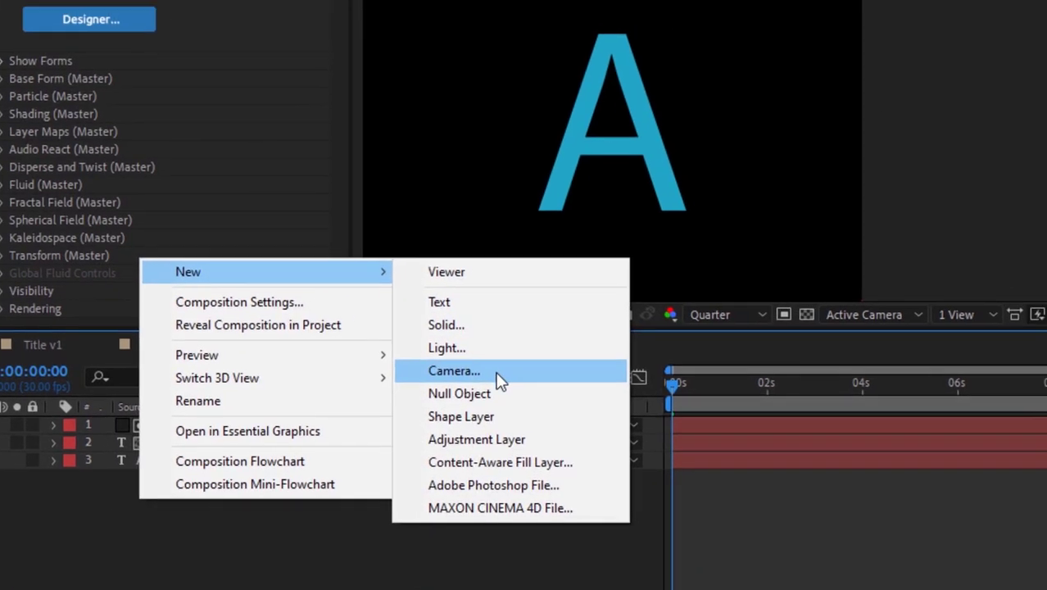
click(500, 378)
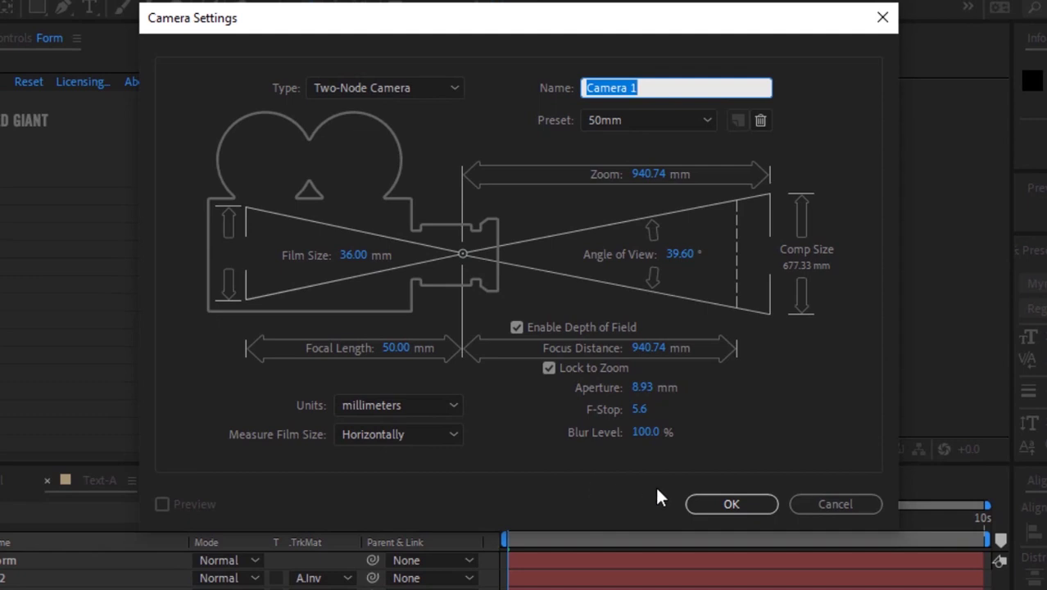
click(738, 506)
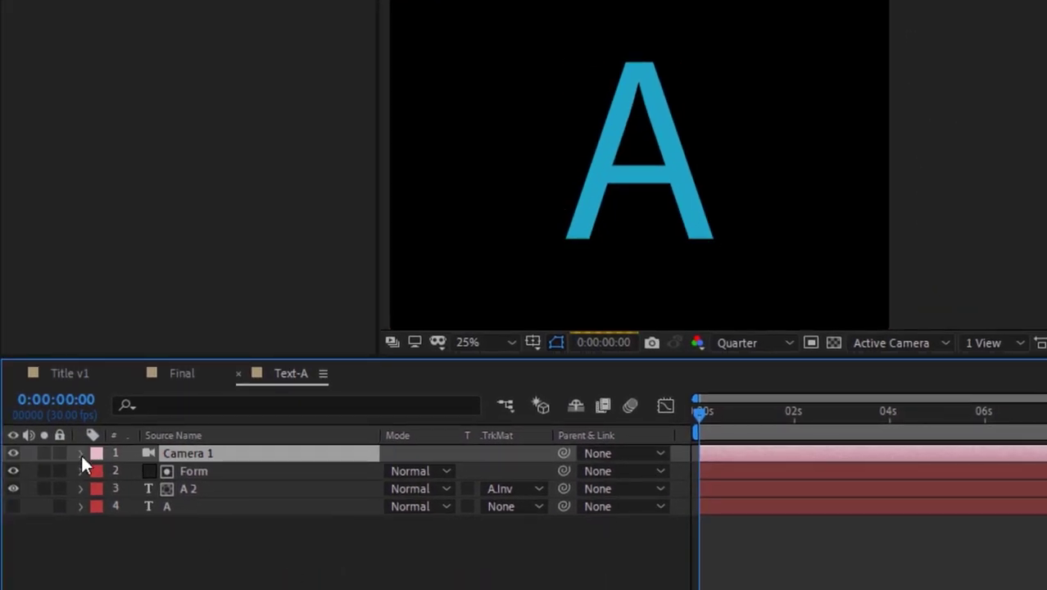
- Set the camera's Z position to -800
click(80, 452)
click(99, 471)
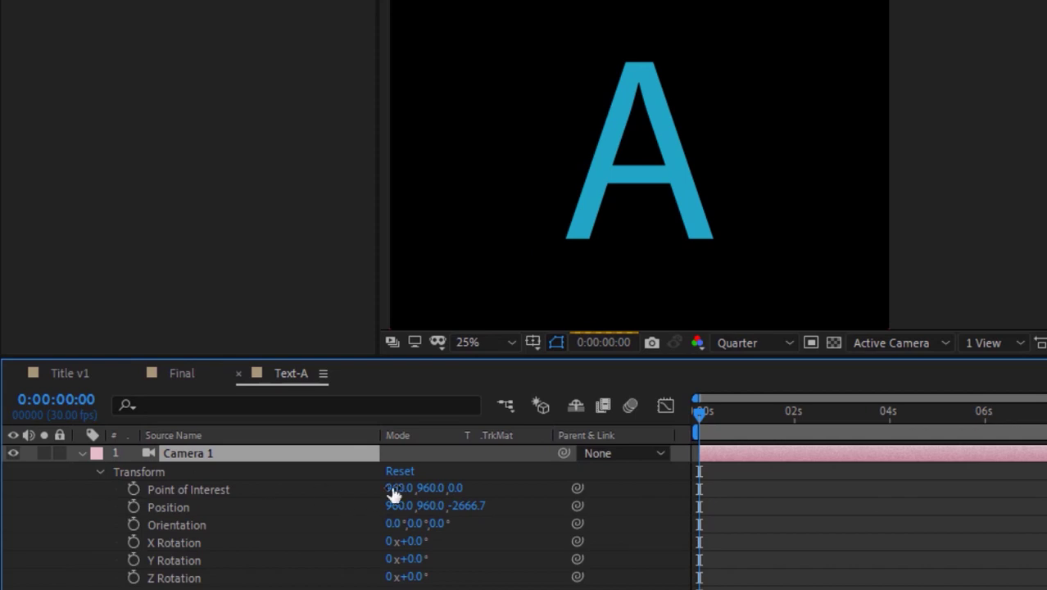
click(463, 506)
key(BackSpace)
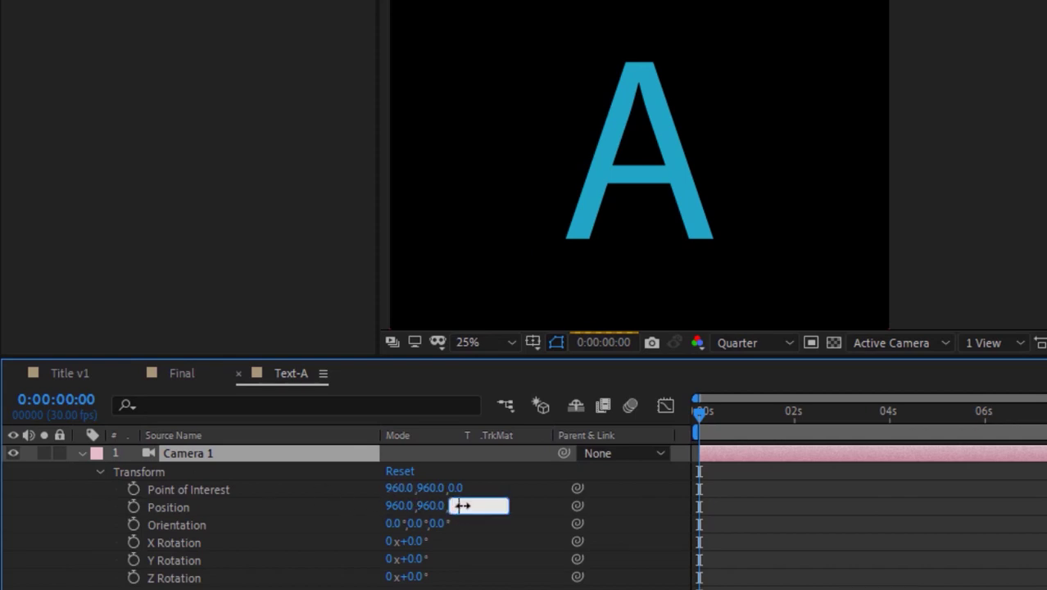
text(-800)
key(Return)
click(99, 471)
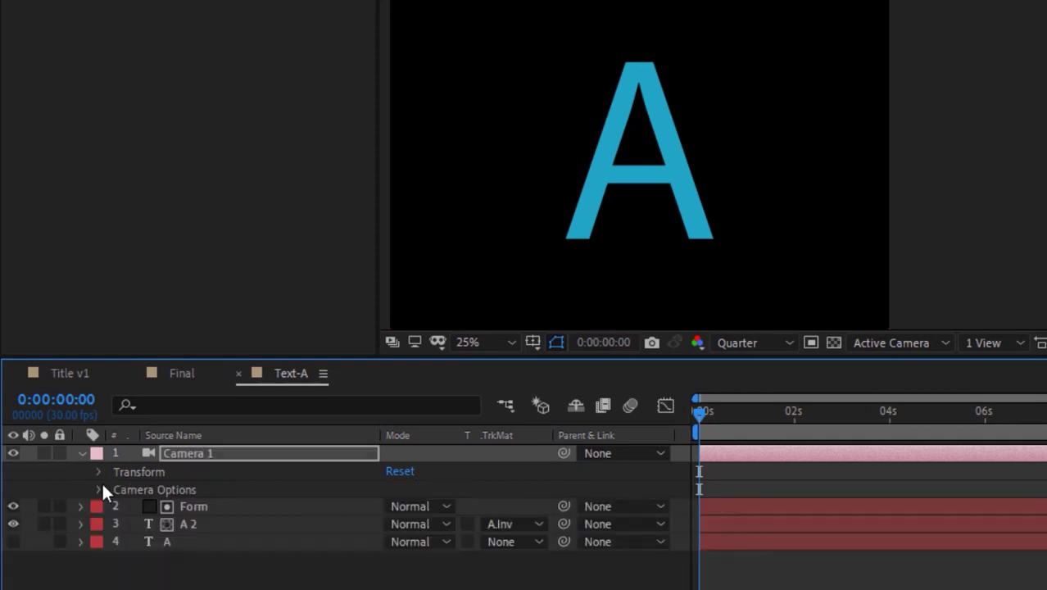
- Set the camera's Aperture to 100 pixels and its Focus Distance to 800 pixels, then collapse the layer's properties
click(100, 489)
scroll(344, 508, down, 2)
click(398, 524)
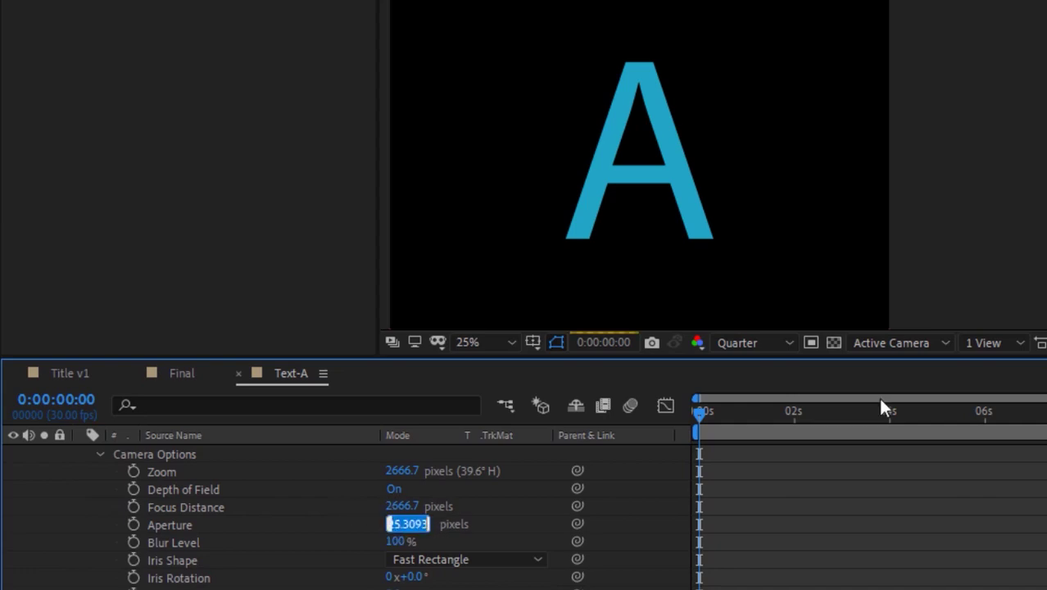
text(100)
key(shift+Tab)
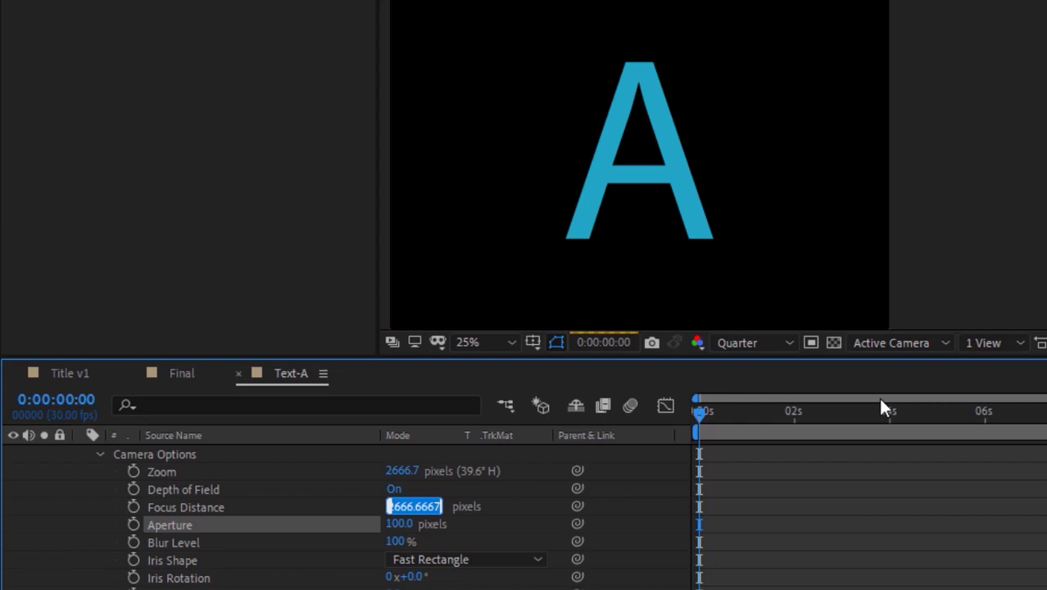
text(800)
key(Return)
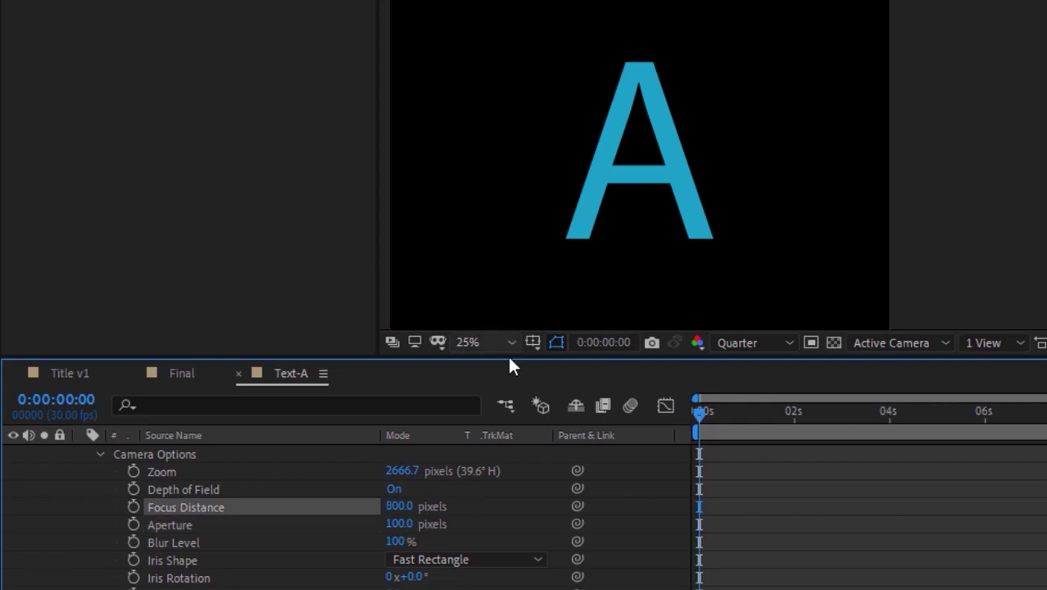
click(99, 454)
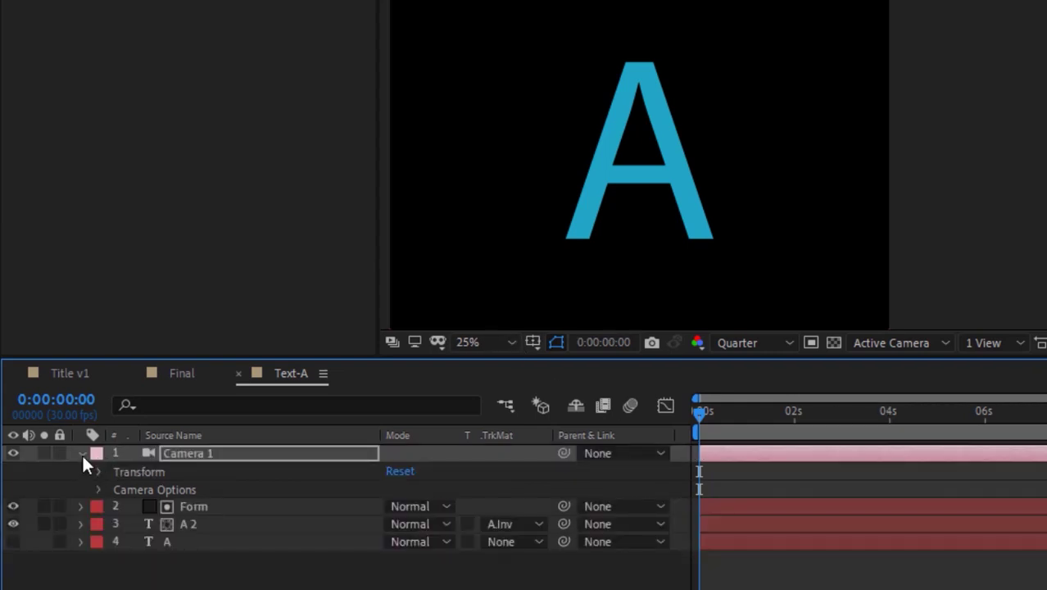
click(82, 453)
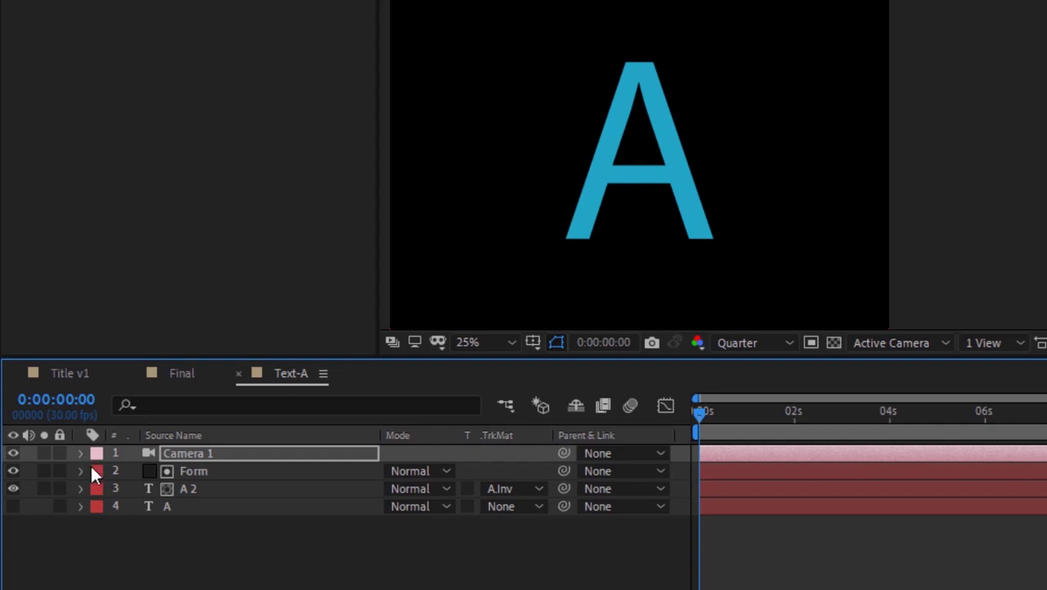
- Add a white point light with 100% intensity to the Text-A composition
click(182, 565)
right_click(182, 566)
mouse_move(330, 345)
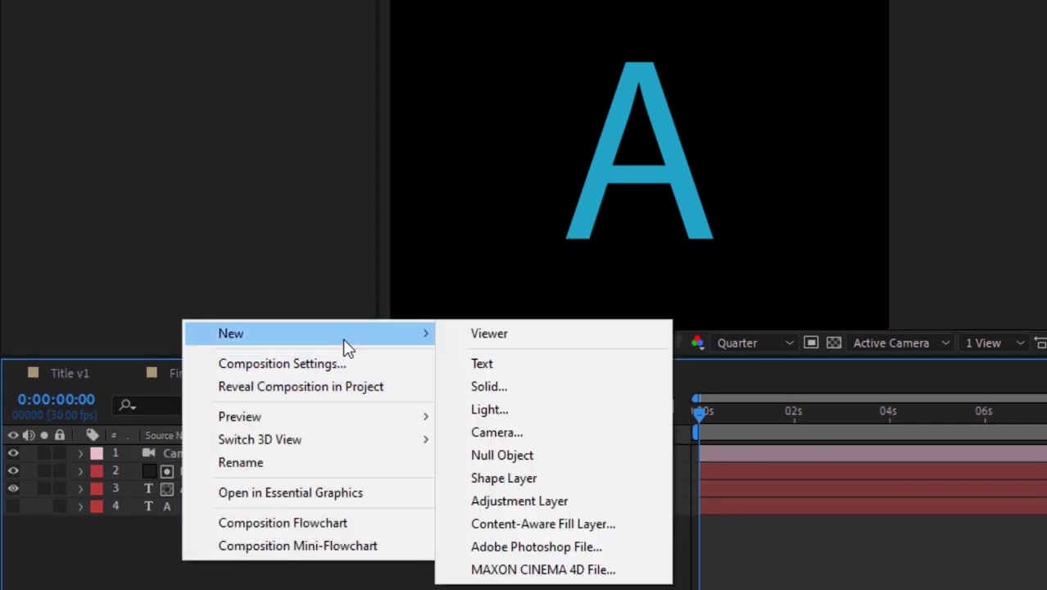
click(478, 411)
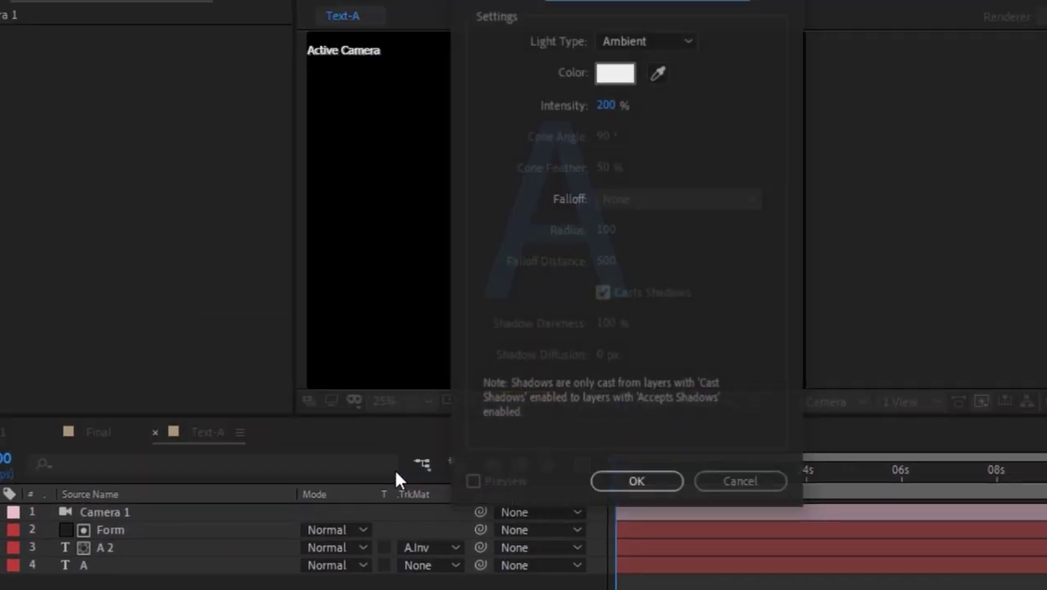
click(541, 117)
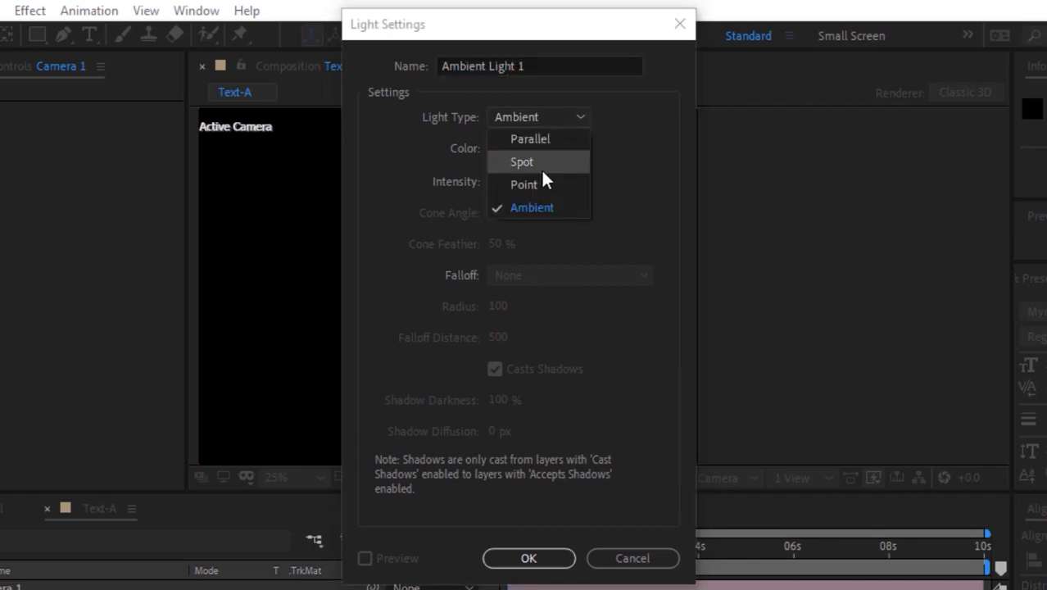
click(528, 185)
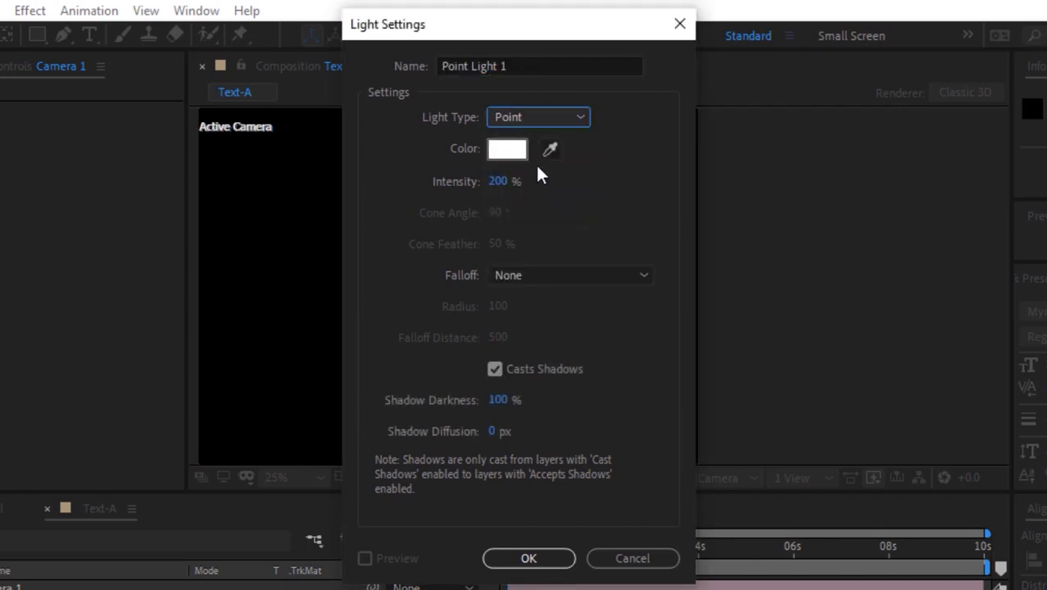
click(503, 182)
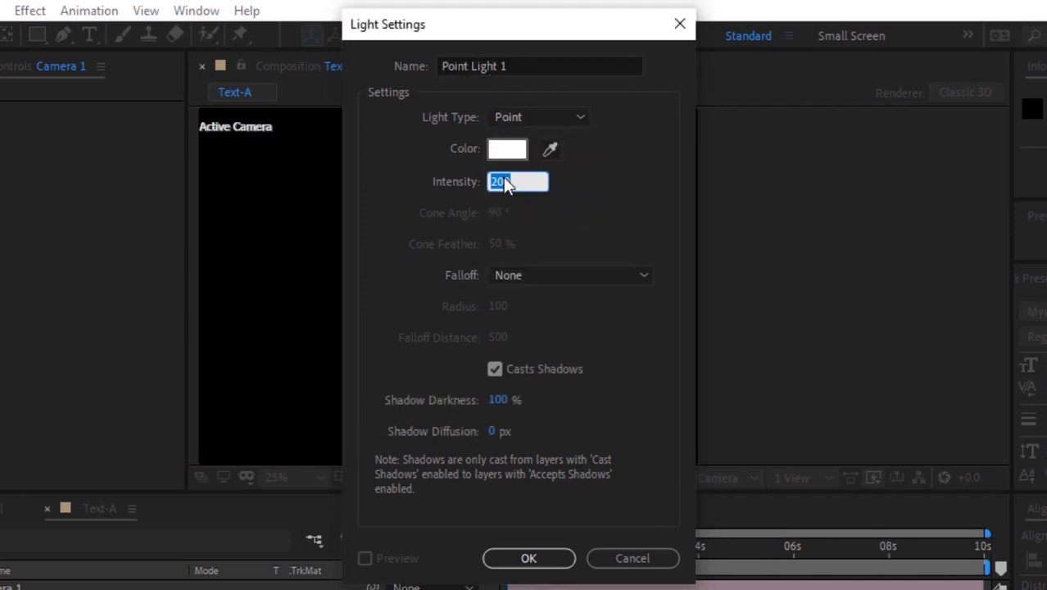
text(100)
key(Return)
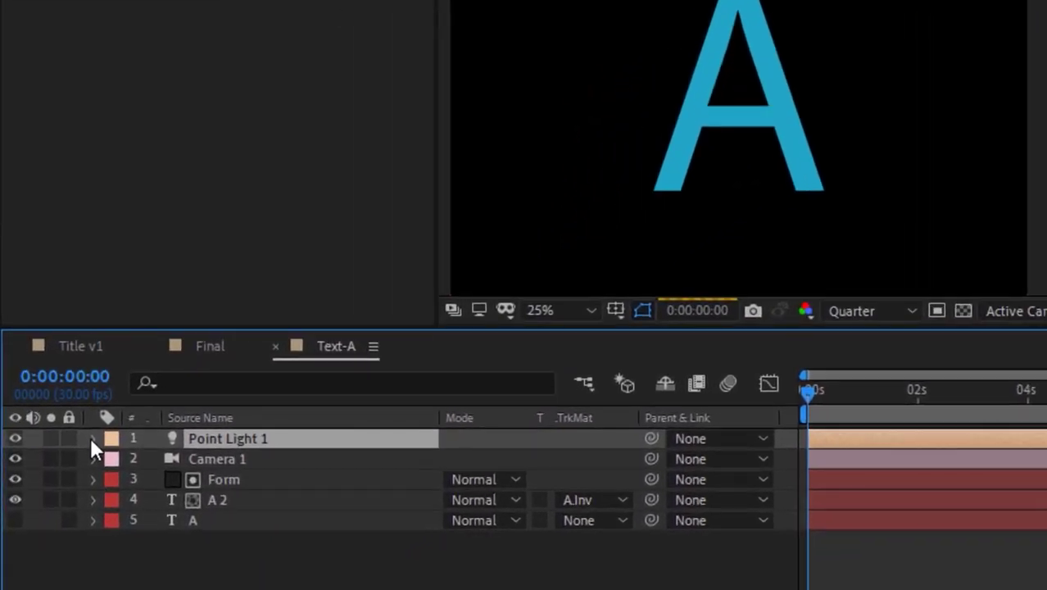
- Set the point light's position to 292, 880, -1000
click(81, 457)
click(102, 474)
click(414, 492)
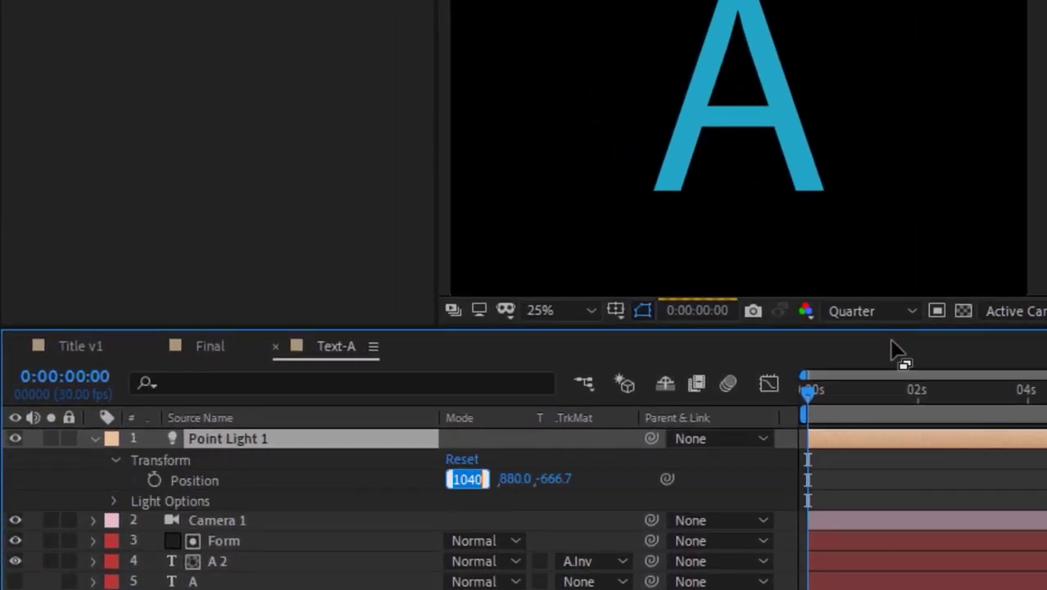
text(292)
key(Tab)
text(80)
key(BackSpace)
key(BackSpace)
text(80)
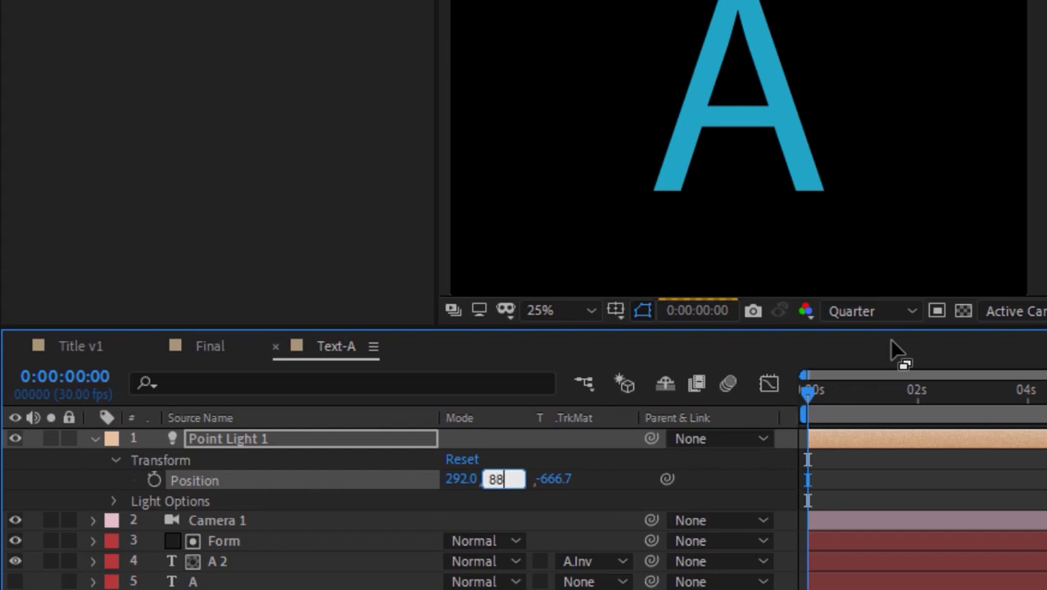
key(Tab)
text(-1000)
key(Return)
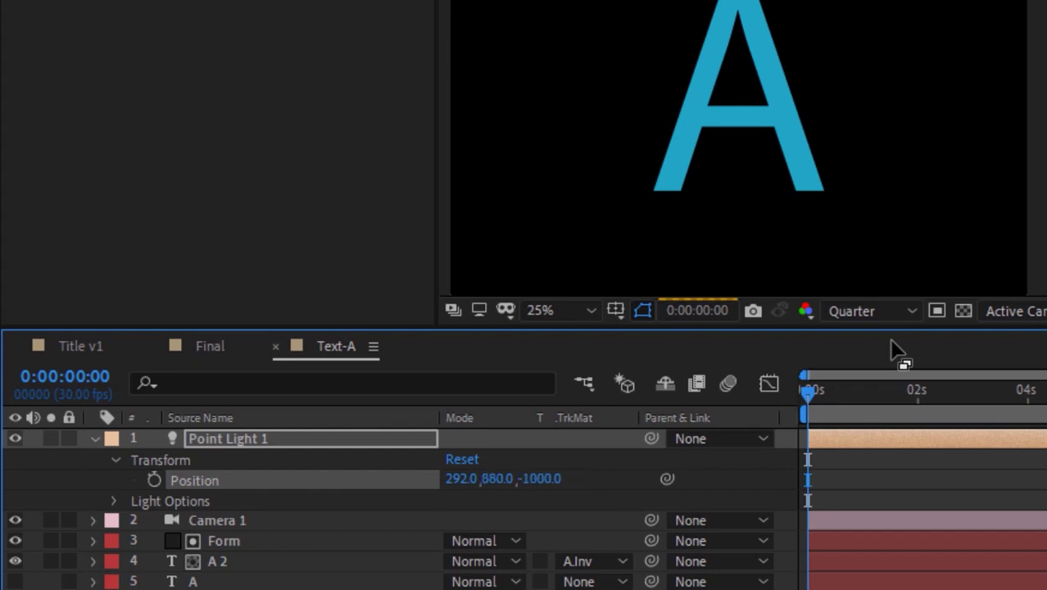
- Set the point light's Radius to 500 and collapse the layer's properties
click(116, 459)
click(116, 480)
scroll(114, 492, down, 1)
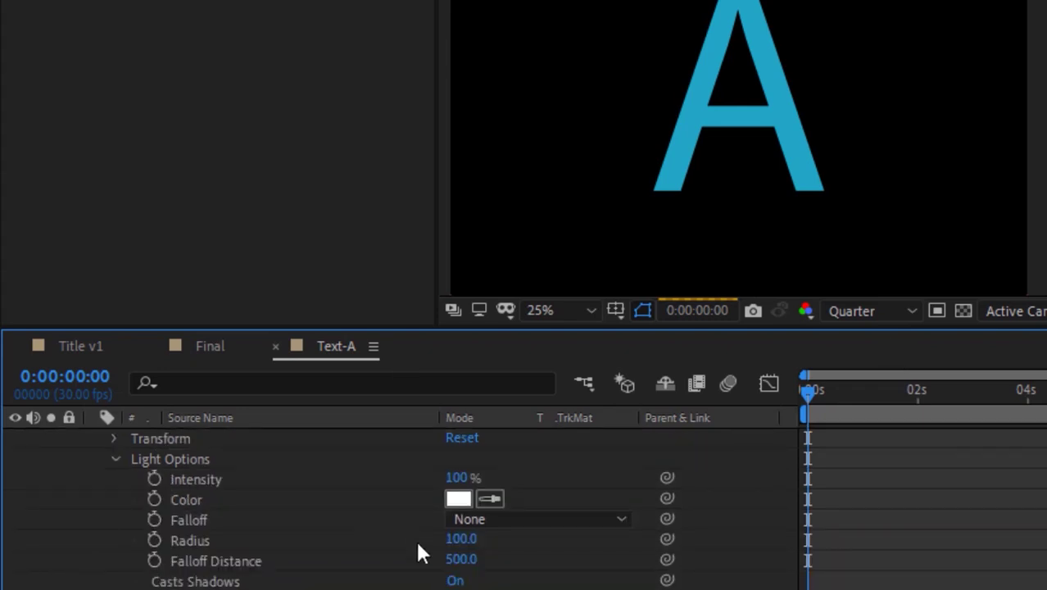
click(461, 539)
text(500)
key(Return)
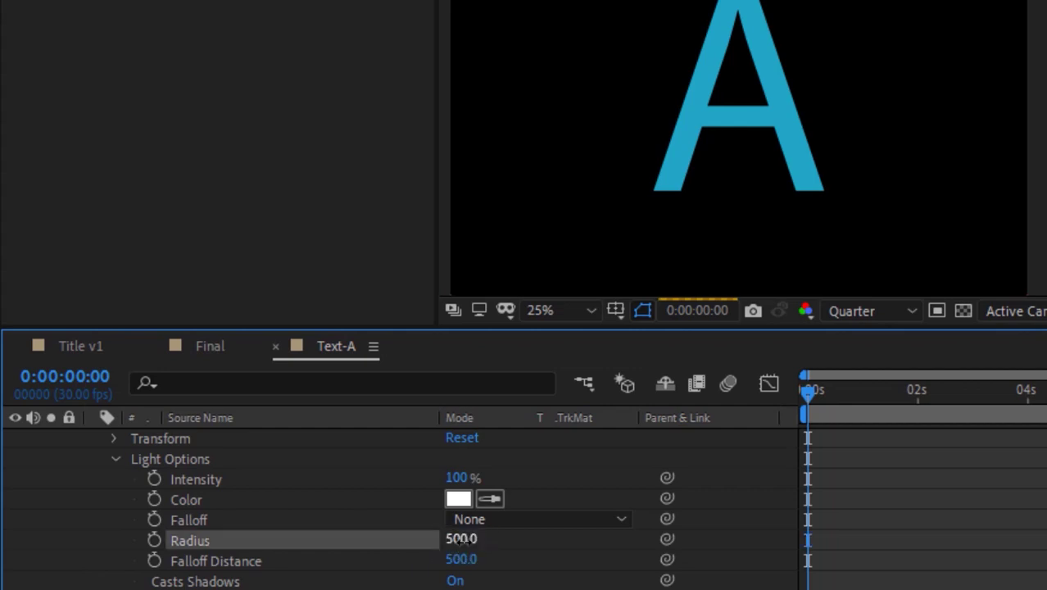
click(115, 460)
click(92, 438)
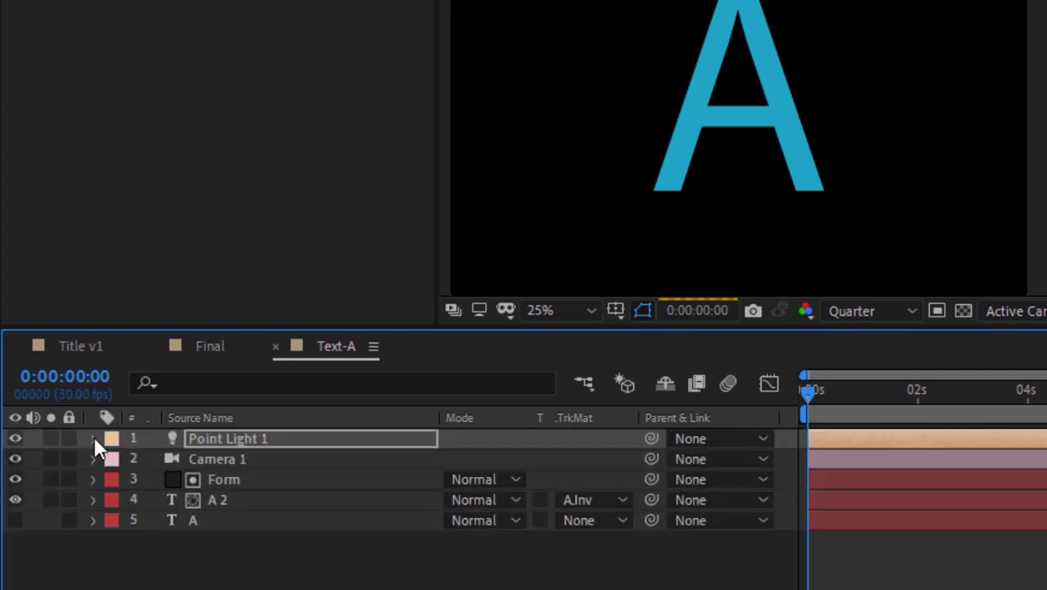
- Duplicate the Point Light 1 layer in the Text-A composition
click(234, 435)
key(ctrl+d)
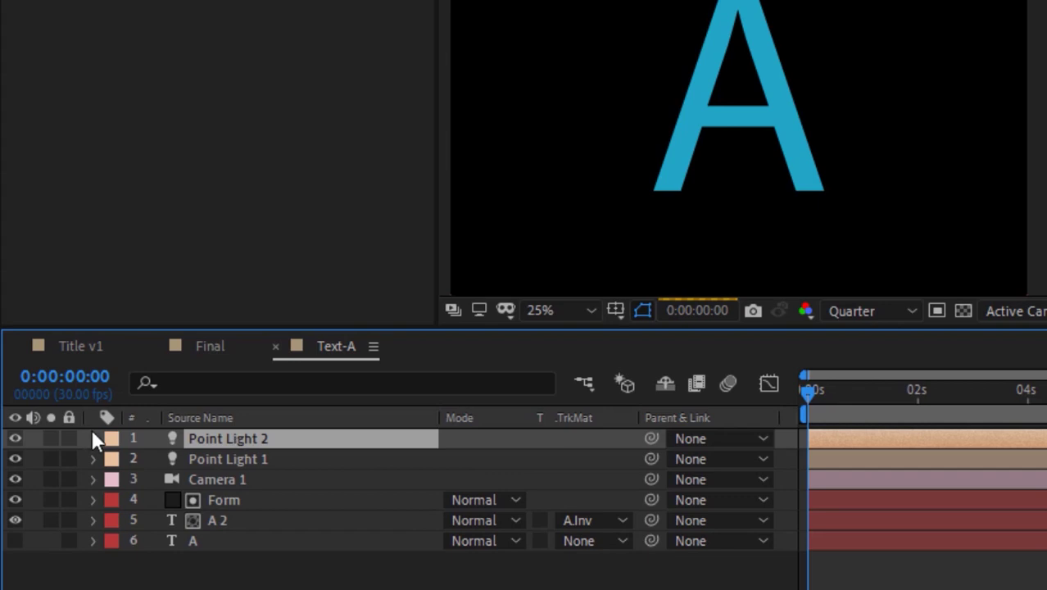
click(247, 574)
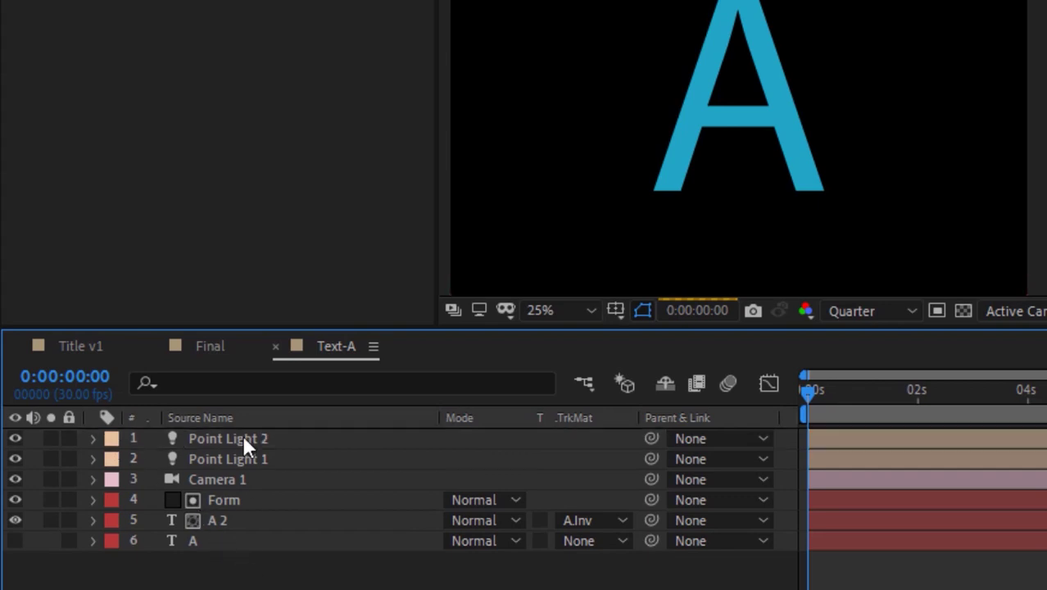
- Add a white ambient light with 200% intensity to the Text-A composition
right_click(281, 322)
mouse_move(434, 338)
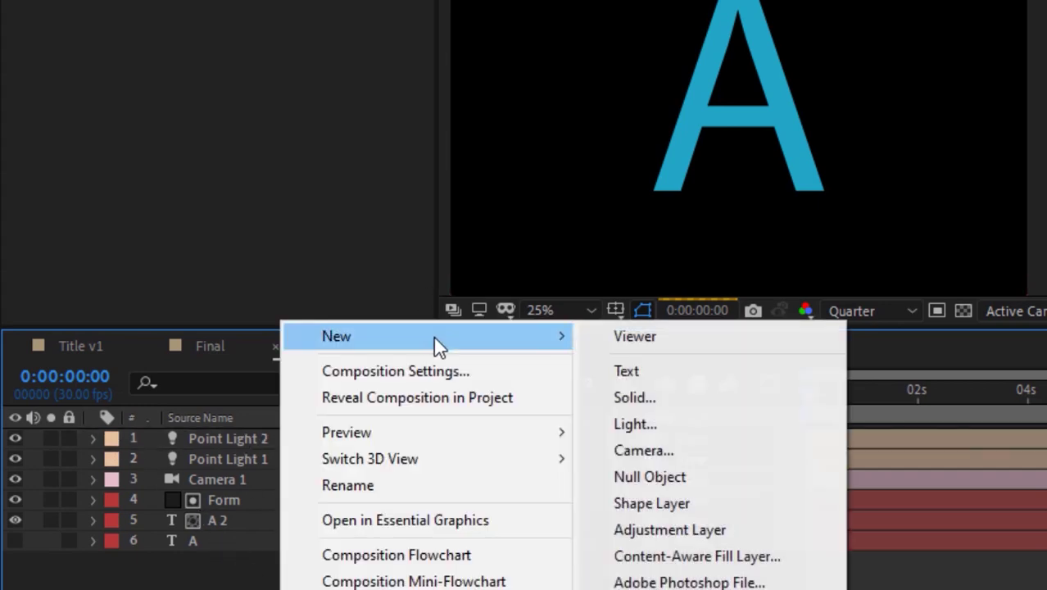
click(643, 427)
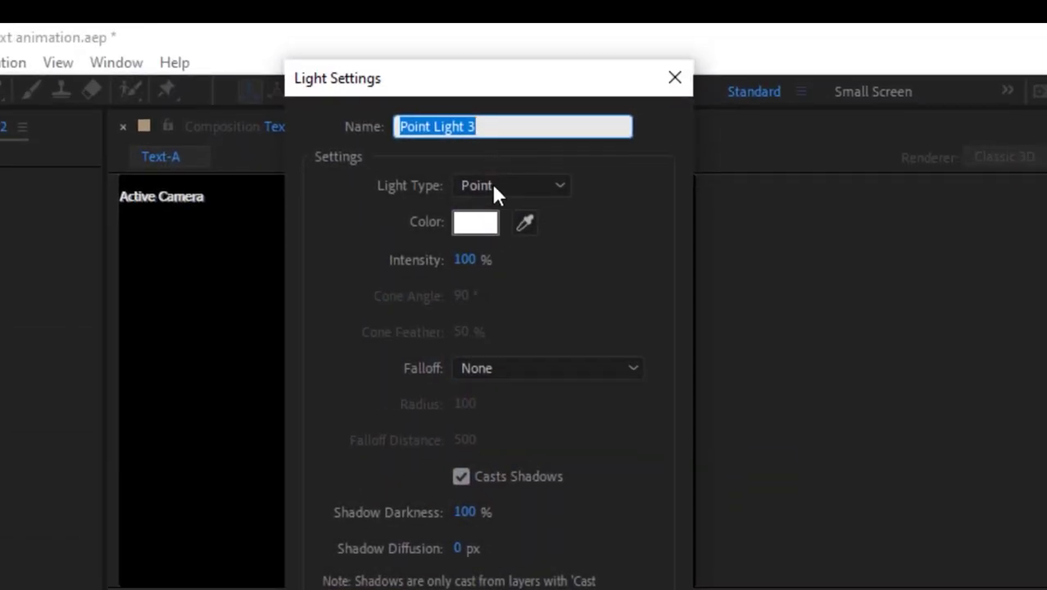
click(491, 185)
click(496, 288)
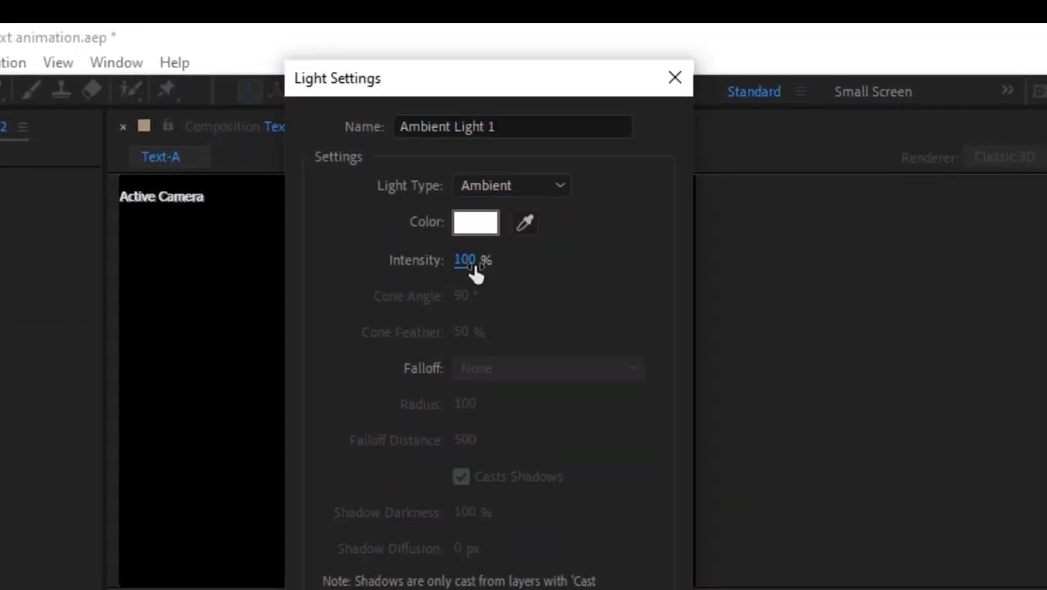
click(473, 263)
text(200)
key(Return)
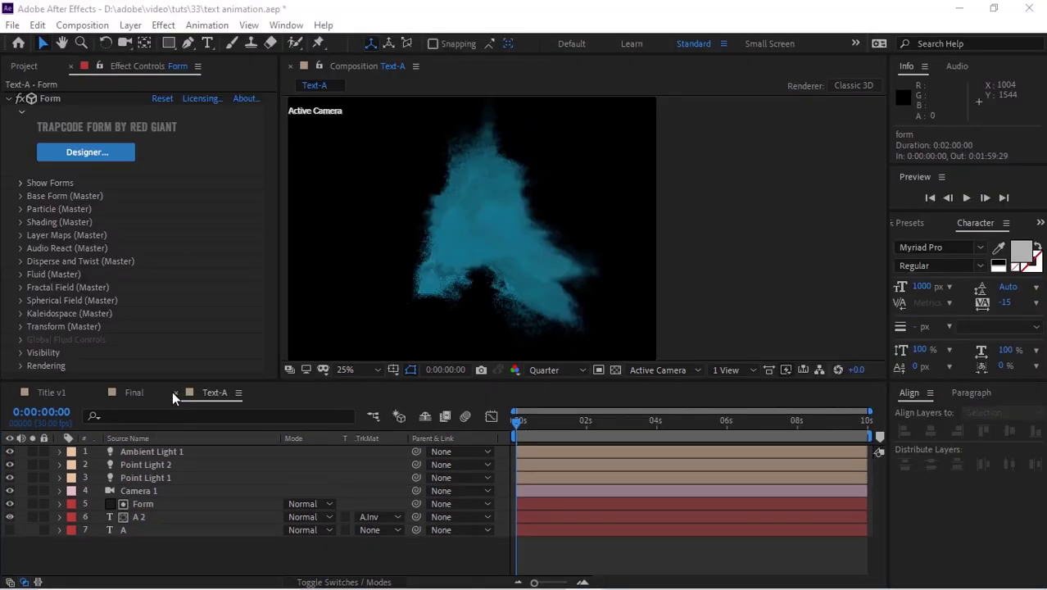
- Close the Text-A composition, duplicate it in the project and rename the copy Text-T
click(175, 392)
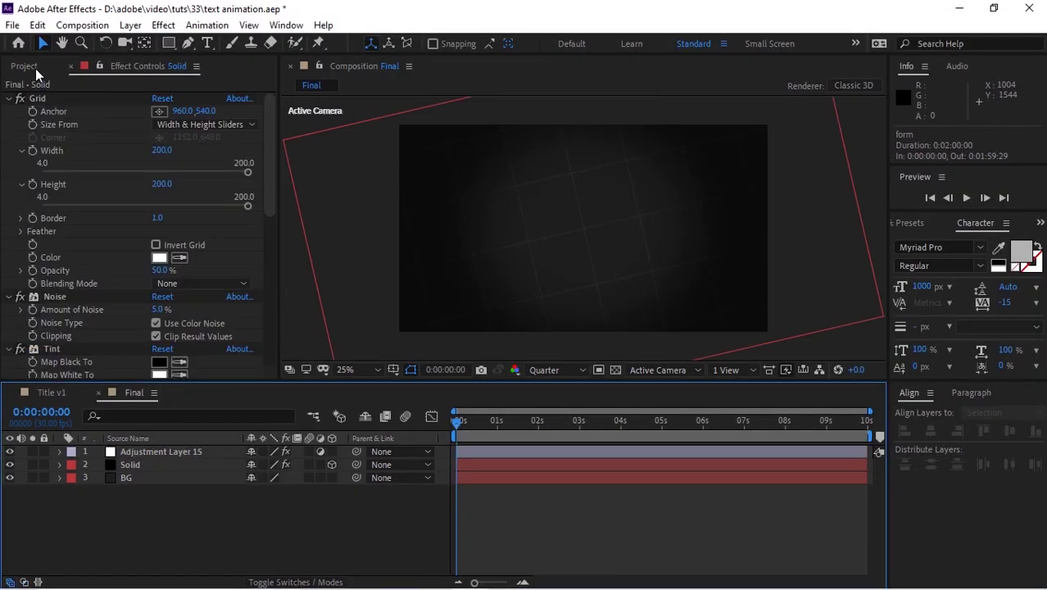
click(35, 68)
click(57, 237)
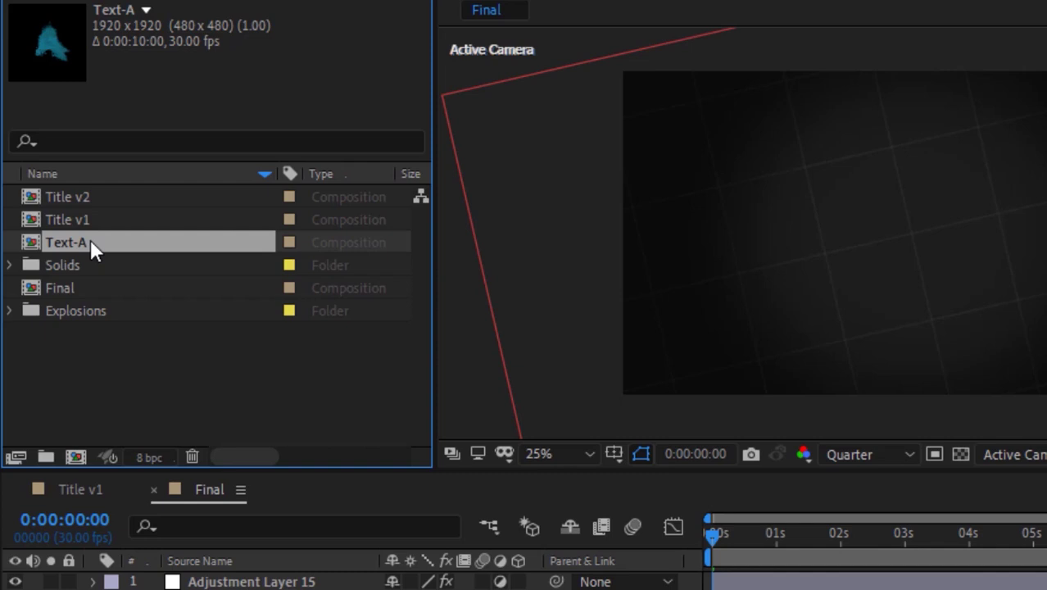
key(ctrl+d)
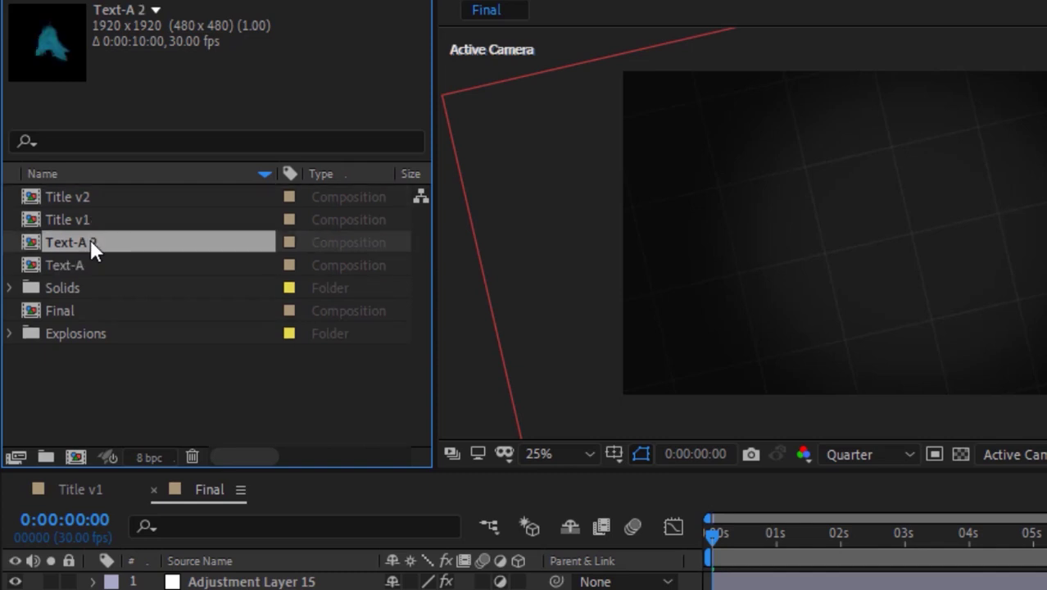
key(Return)
key(Right)
key(BackSpace)
key(BackSpace)
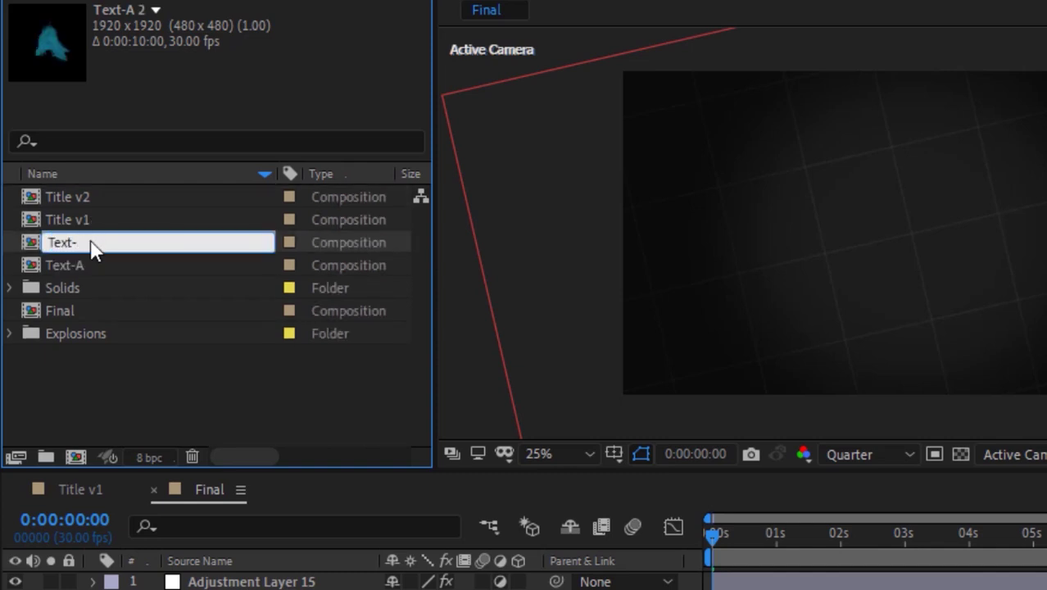
text(T)
key(Return)
- Open the Text-T composition and rename its two text layers, A to T and A 2 to T 2
double_click(90, 243)
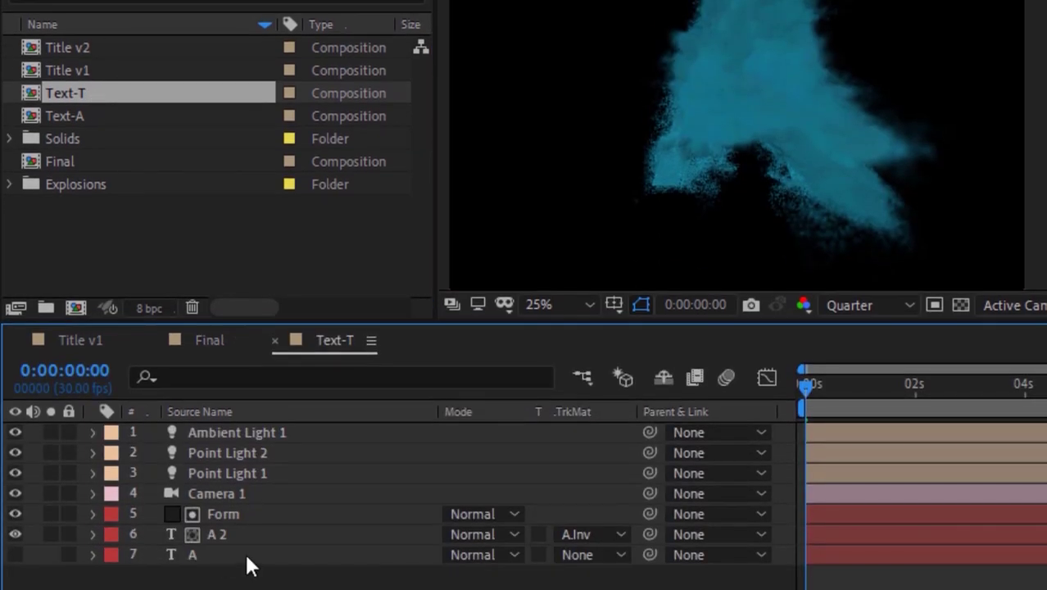
click(245, 553)
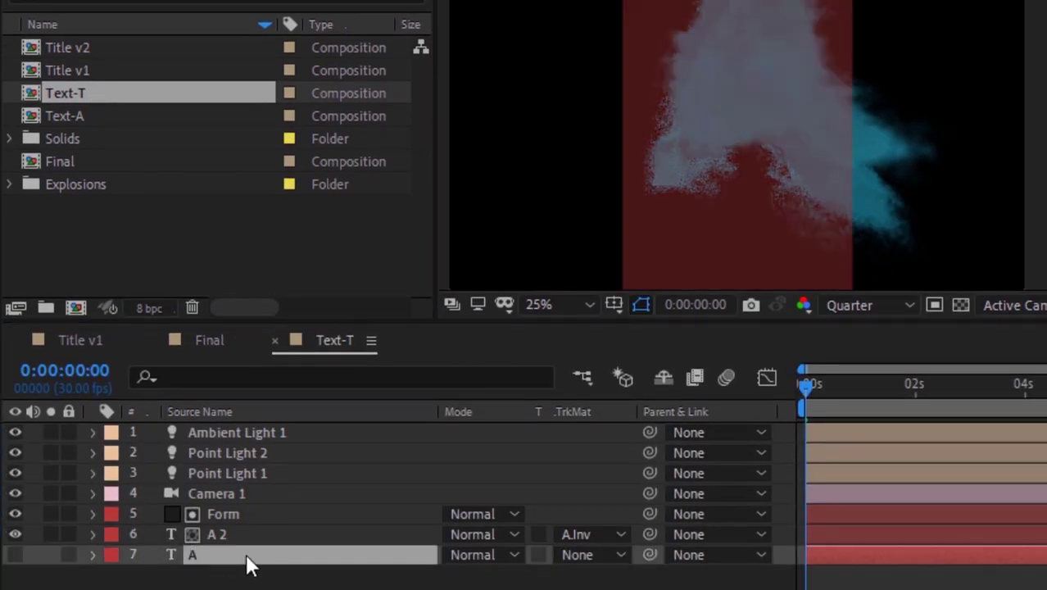
key(Return)
text(T)
key(Return)
click(254, 534)
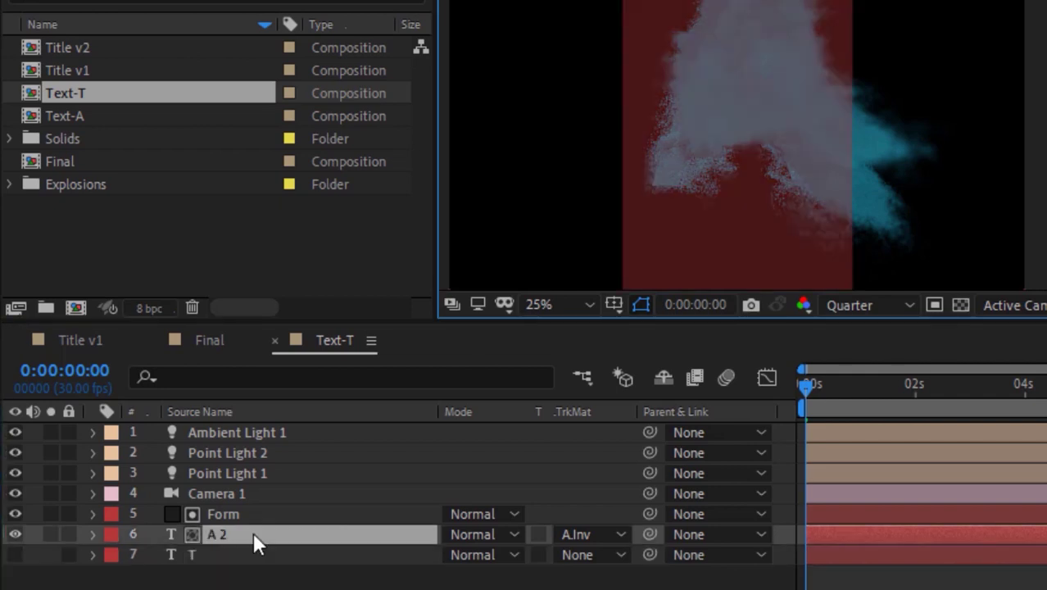
key(Return)
text(T 2)
key(Return)
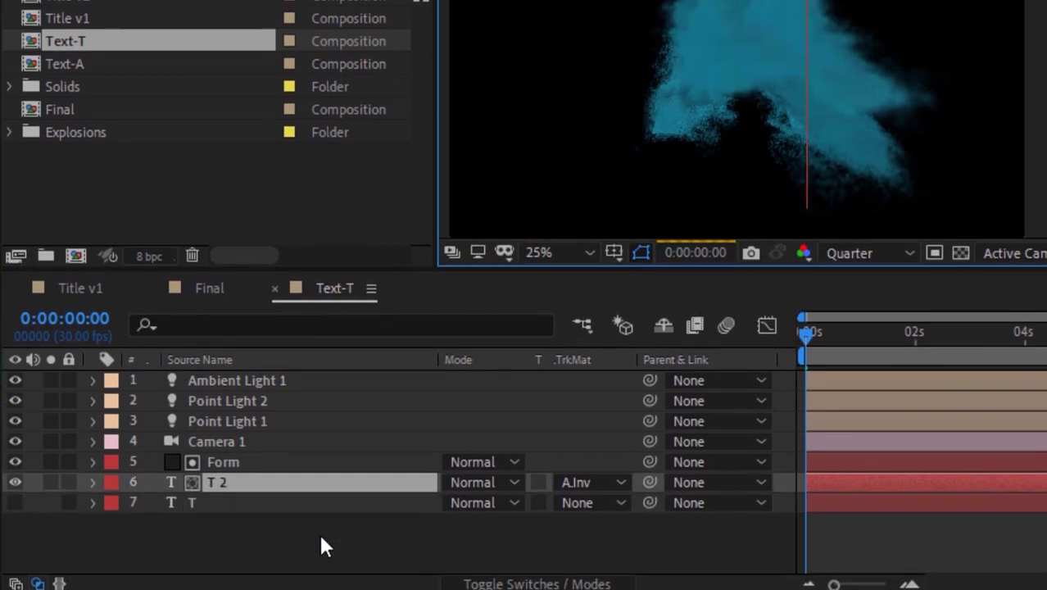
- Move the Form layer's first Disperse and X, Y and Z Displace keyframes to 0:00:00:25
click(255, 456)
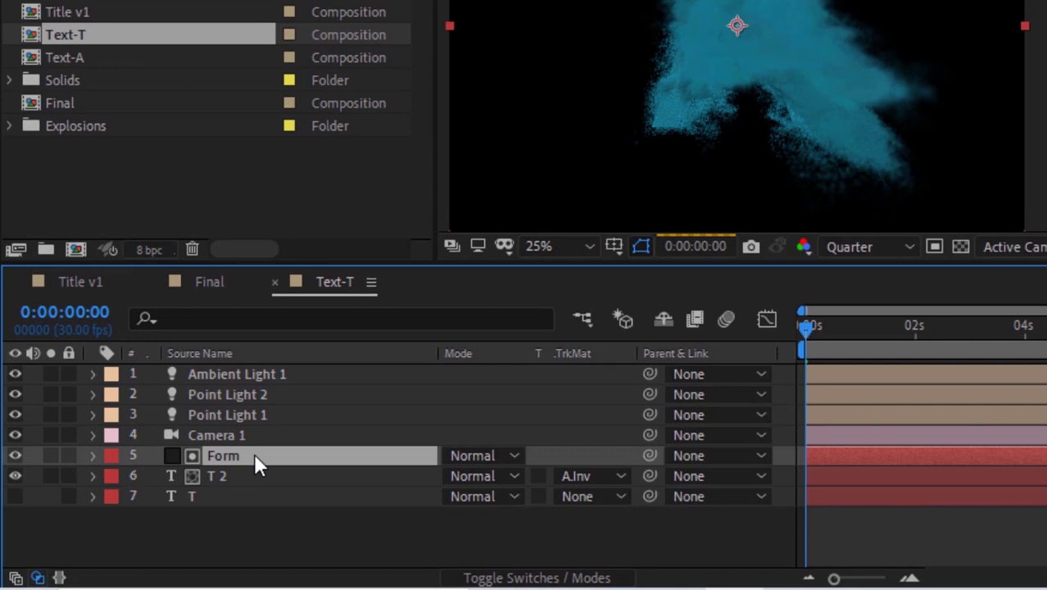
key(e)
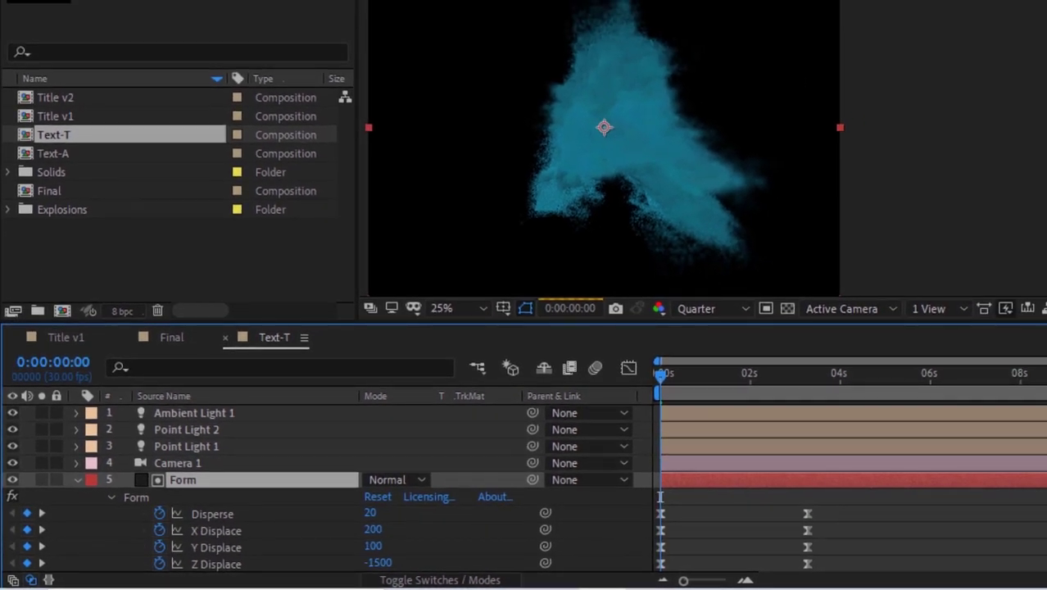
scroll(524, 487, down, 2)
click(705, 380)
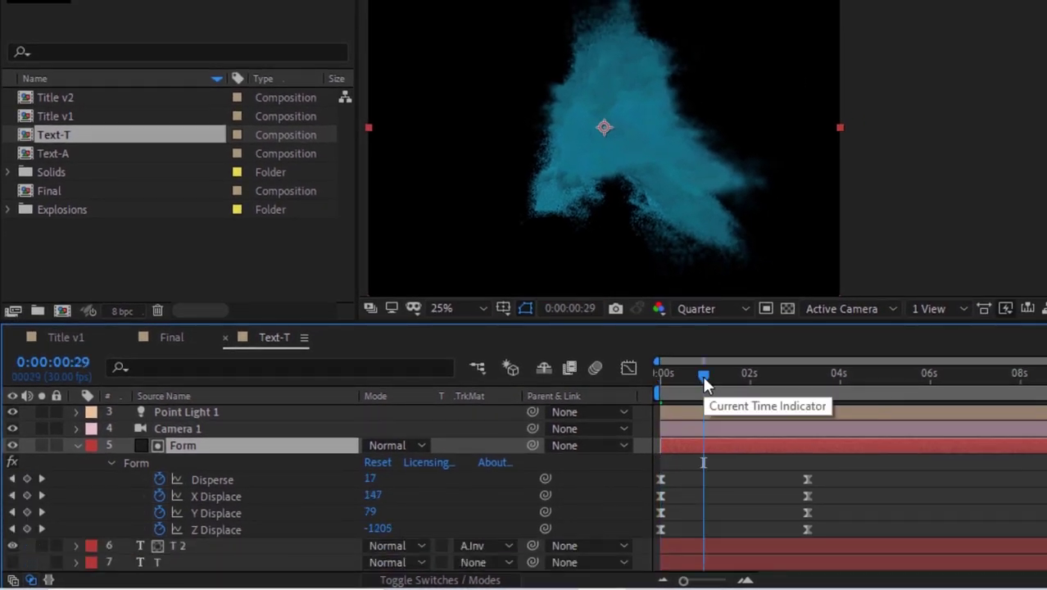
drag(702, 375, 697, 376)
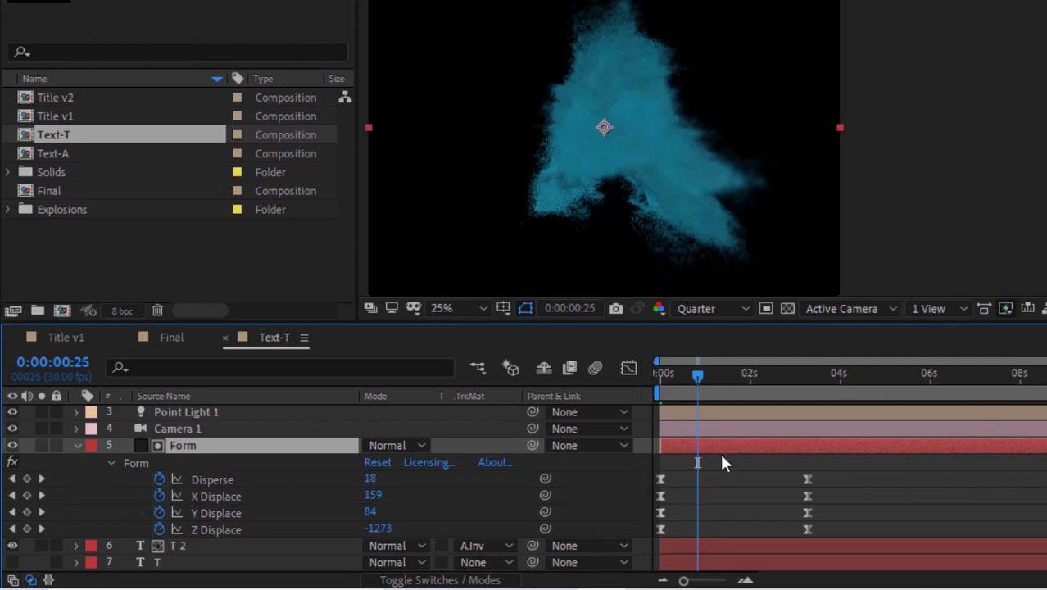
drag(721, 459, 673, 556)
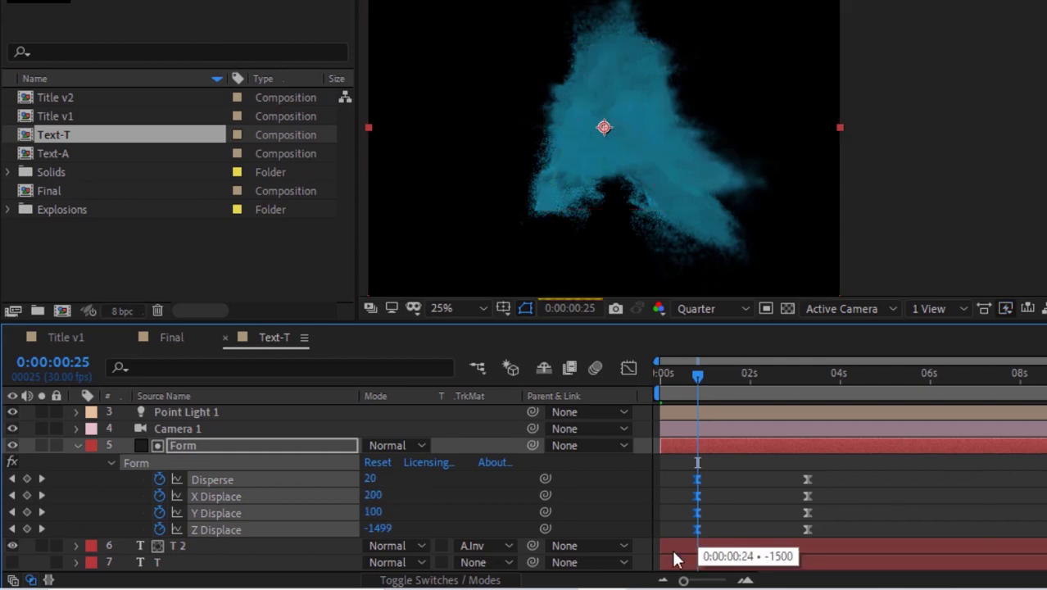
- Set Form's Disperse, X Displace, Y Displace and Z Displace to 0 at 0:00:00:25
click(371, 478)
text(0)
key(Tab)
text(0)
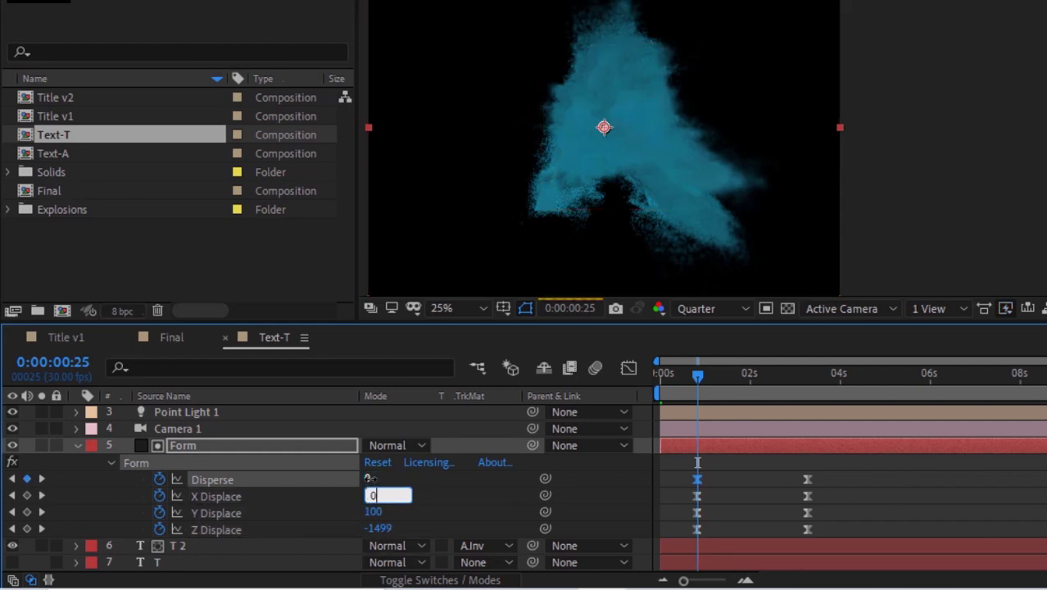
key(Tab)
text(0)
key(Tab)
text(0)
key(Return)
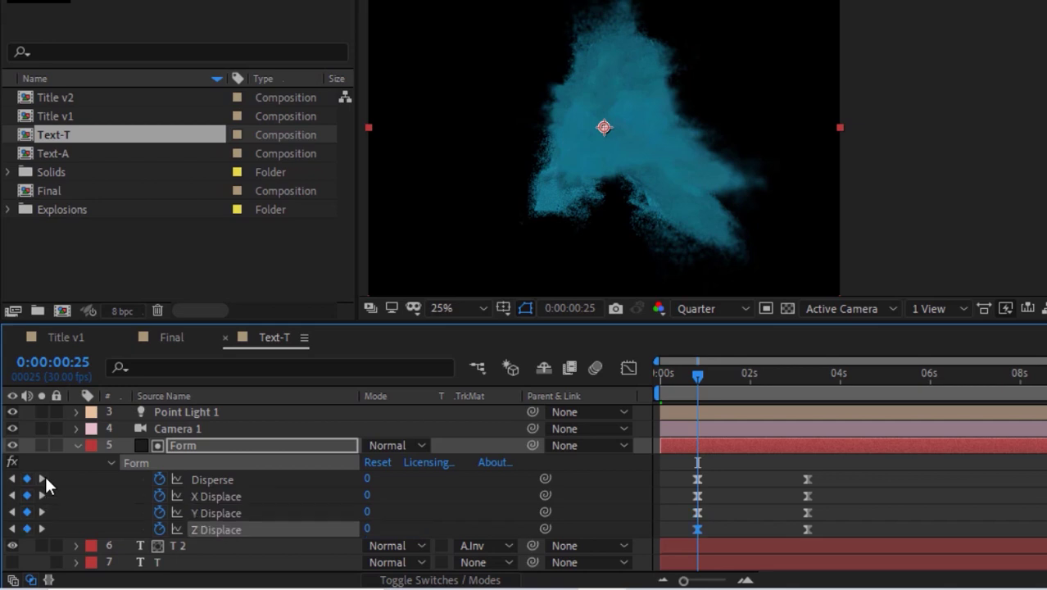
- At the 0:00:03:08 keyframes, set Disperse to 30, X Displace to 200, Y Displace to 100 and Z Displace to -1500
click(44, 477)
click(368, 479)
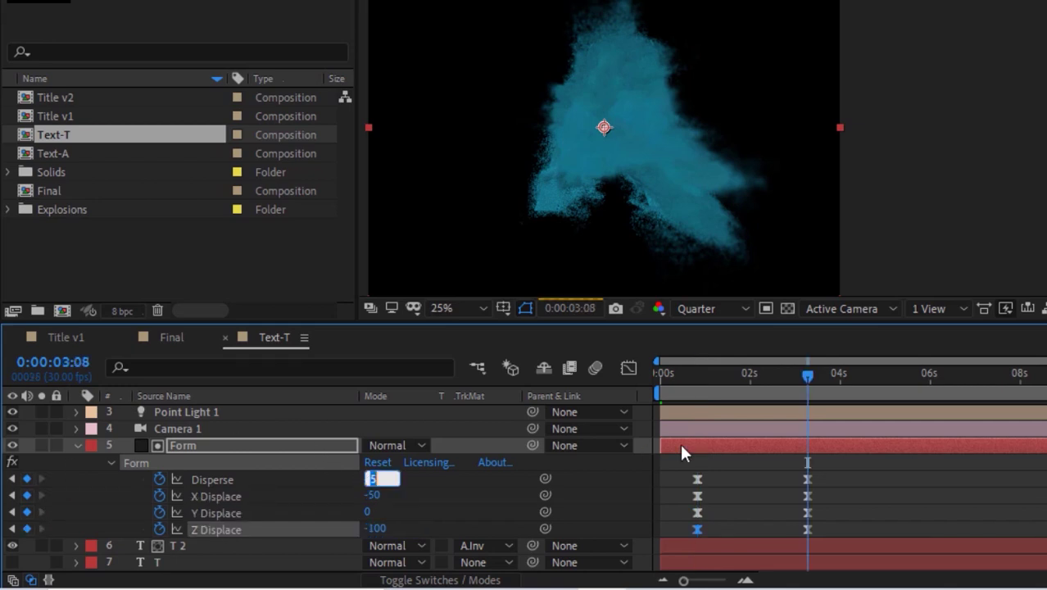
text(30)
key(Tab)
text(200)
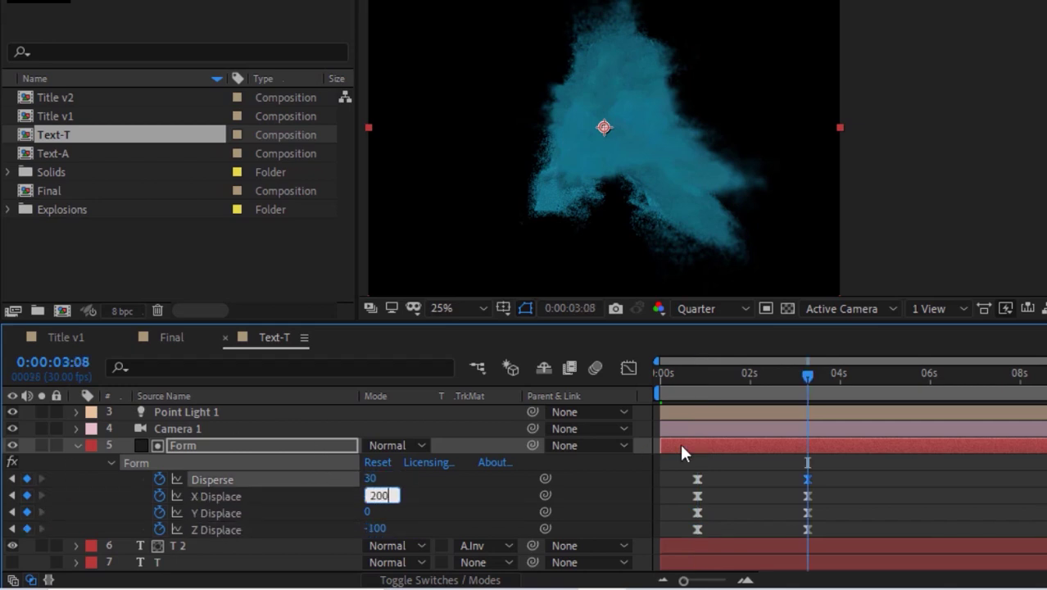
key(Tab)
text(100)
key(Tab)
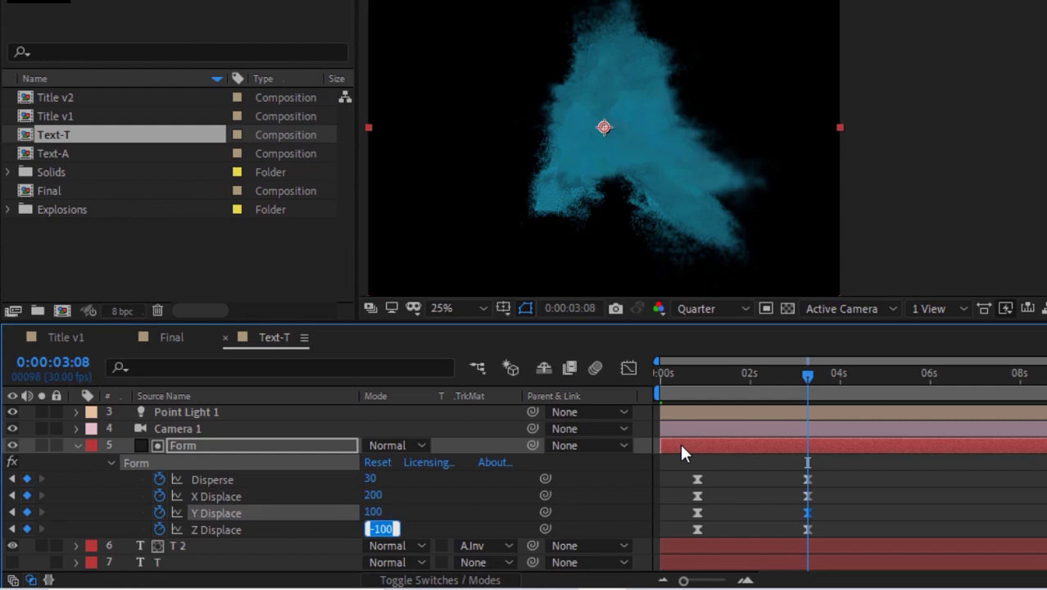
text(-1500)
click(194, 530)
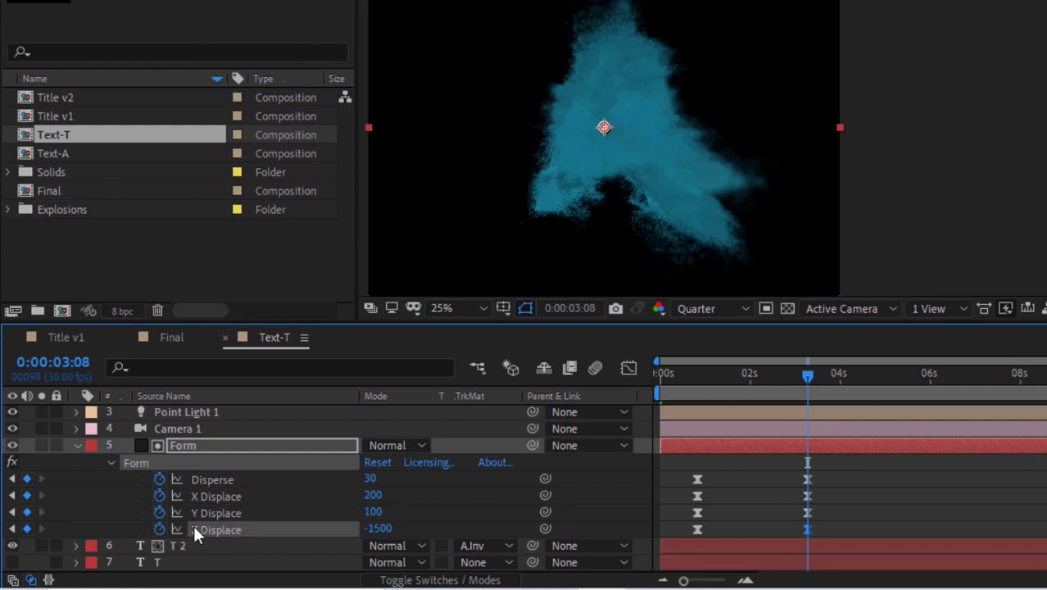
- Change the T text layer's animator Fill Color to 1CC4AB and copy the hex code
click(77, 446)
click(74, 511)
click(374, 545)
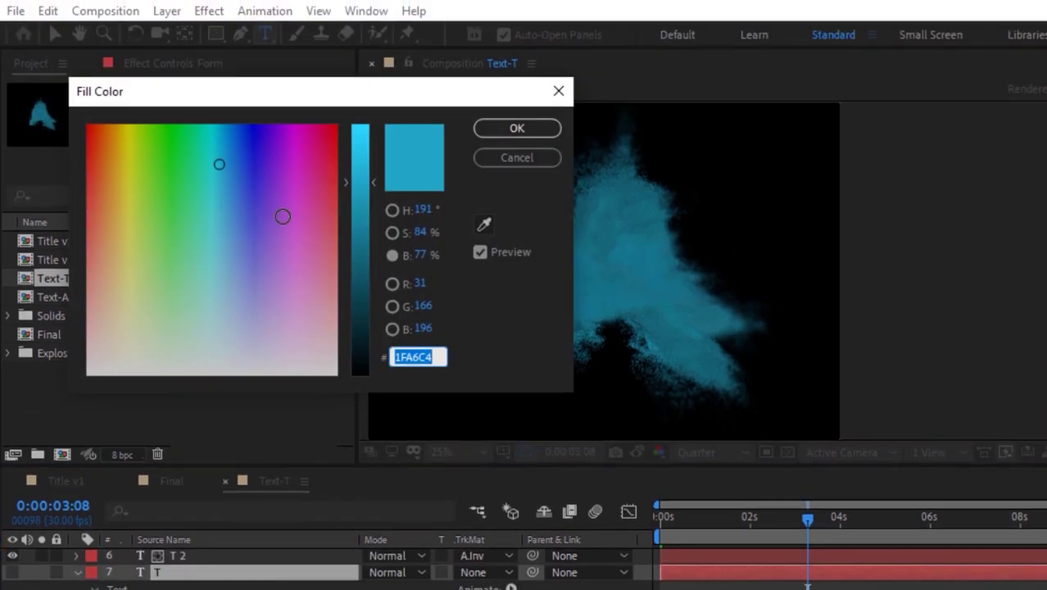
drag(210, 161, 205, 160)
key(ctrl+c)
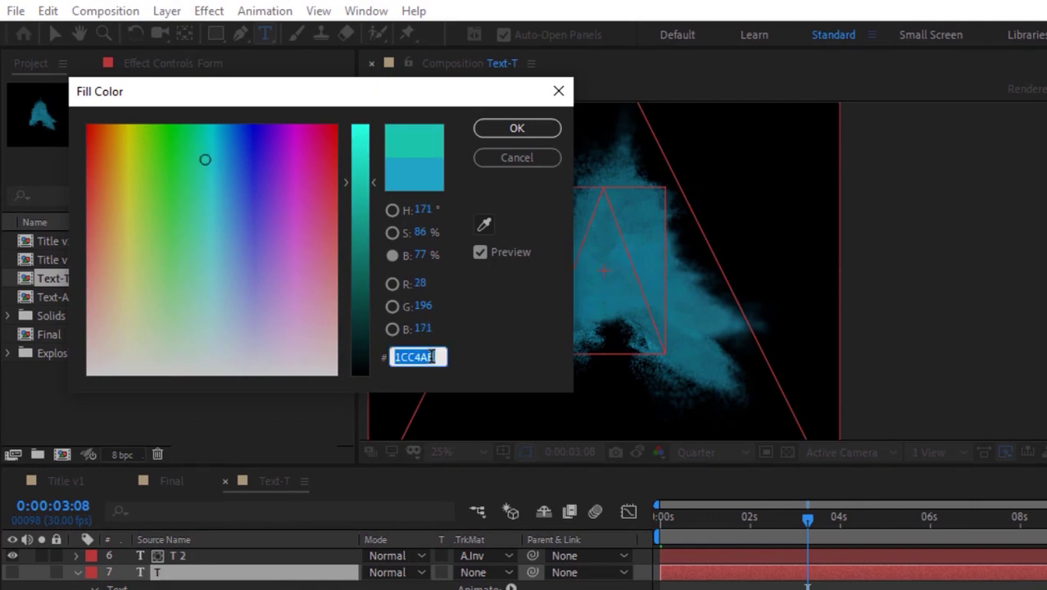
click(545, 133)
click(79, 572)
- Apply the copied color 1CC4AB to the T 2 layer's Fill Color and collapse the layer
click(77, 445)
scroll(327, 574, down, 3)
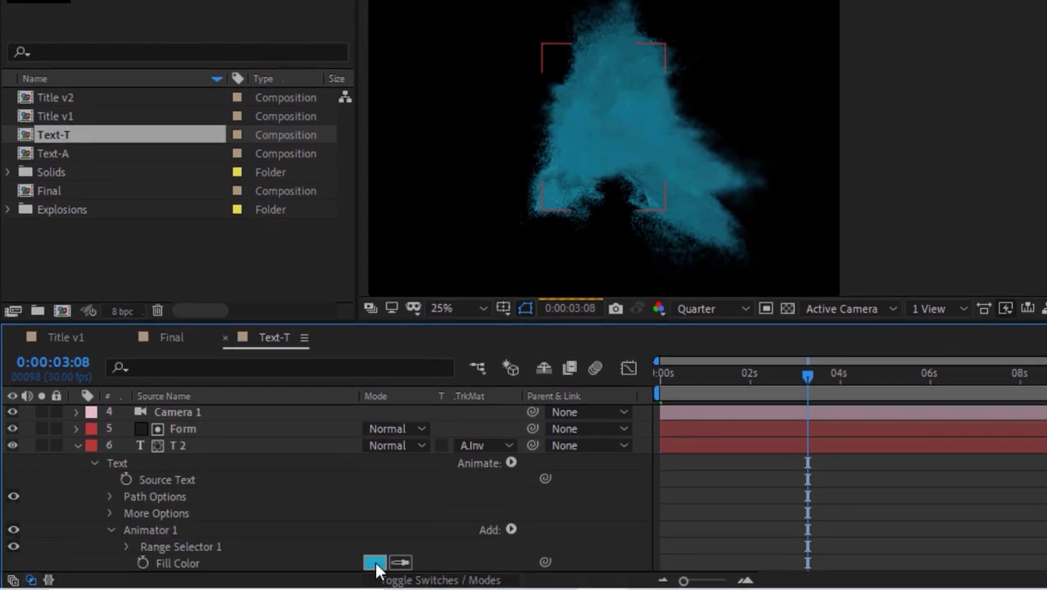
click(375, 563)
key(ctrl+v)
key(Return)
click(79, 445)
- Set the Form effect's particle color to 1CC4AB and return to the start of the timeline
click(182, 479)
click(190, 37)
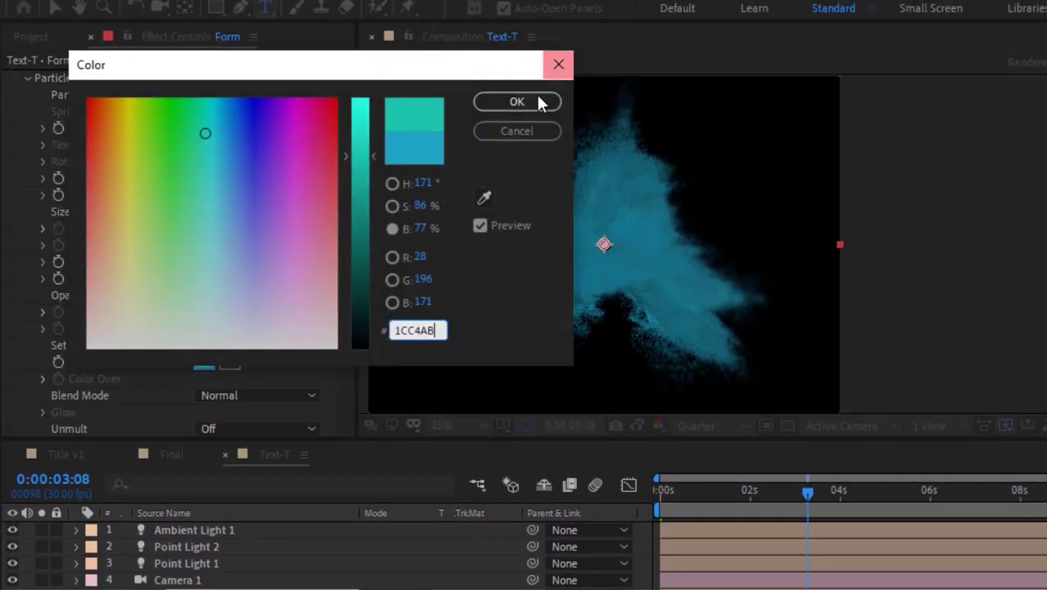
click(536, 97)
key(Home)
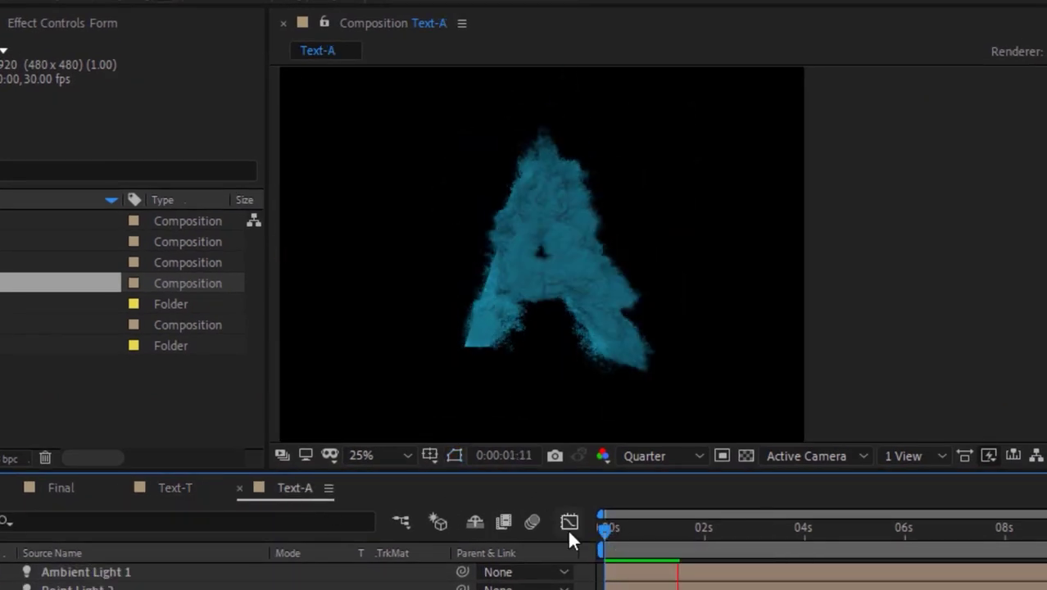
- Add the Text-T and Text-A compositions to the top of the Final composition as 3D layers, with Text-T above Text-A
click(189, 489)
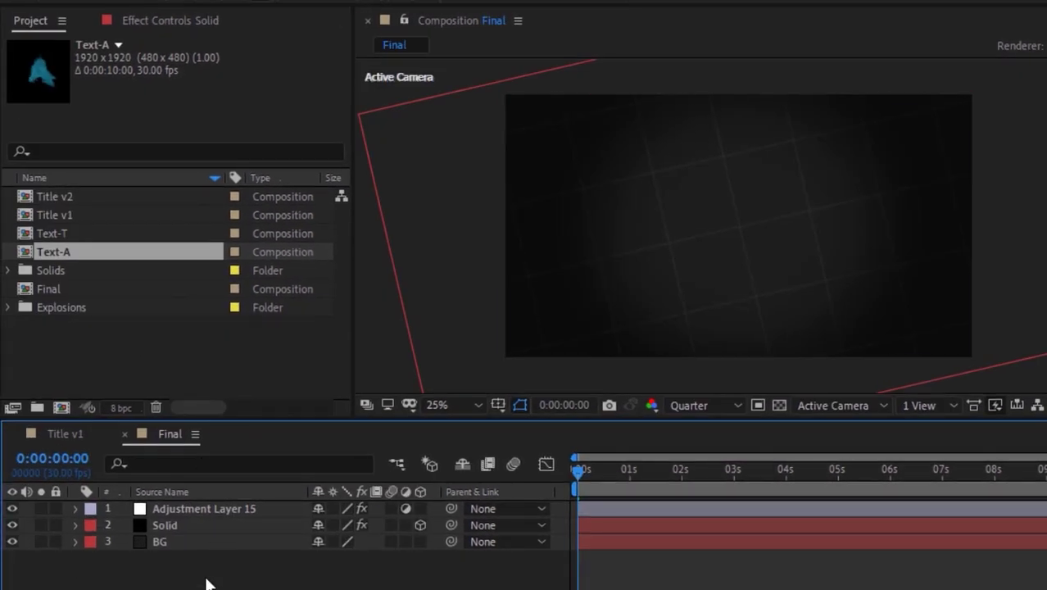
ctrl+click(67, 235)
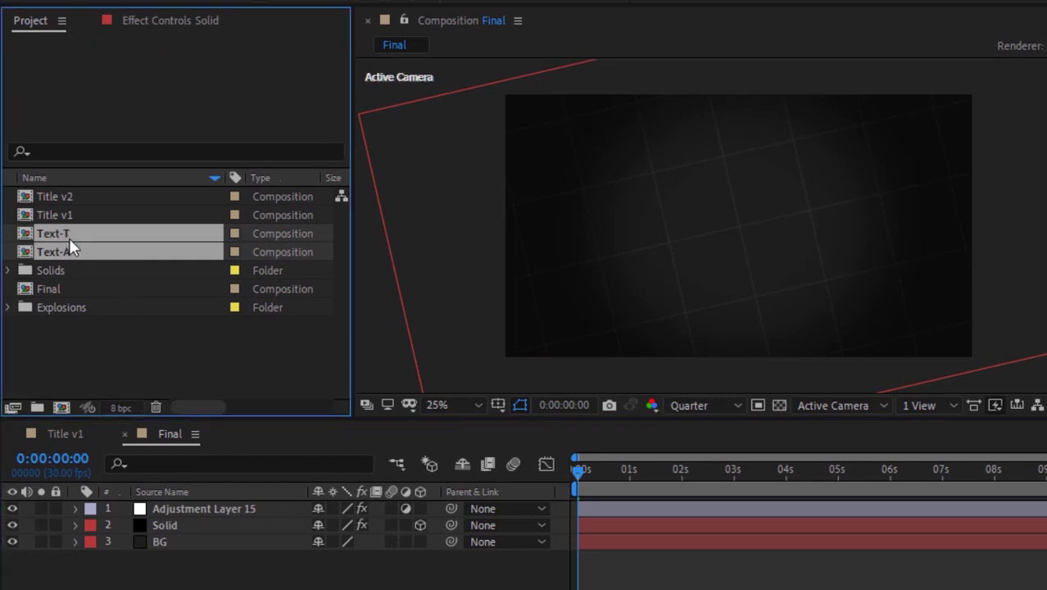
drag(68, 238, 131, 506)
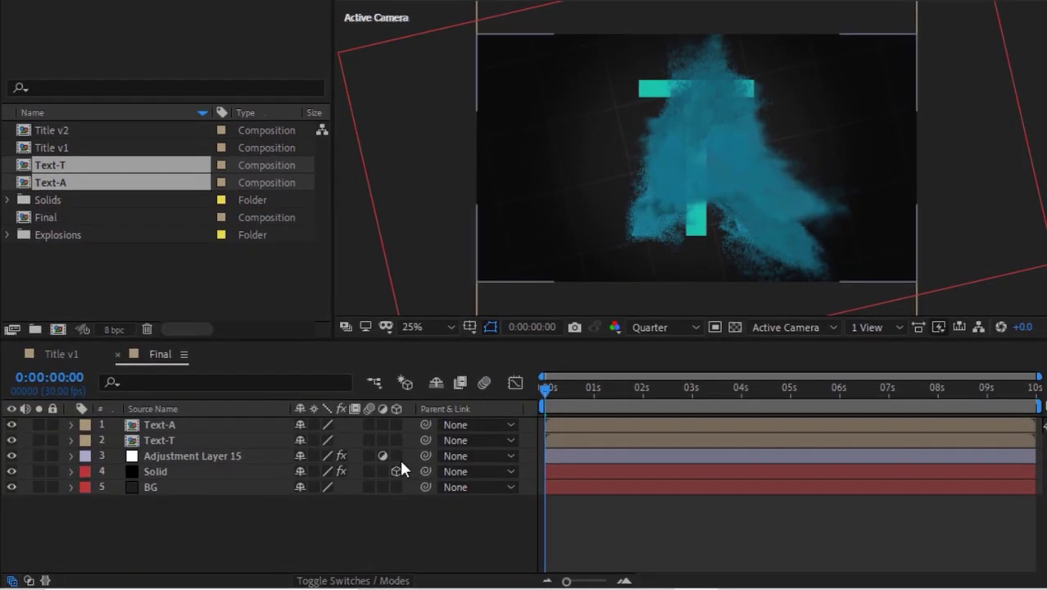
drag(172, 508, 191, 530)
click(397, 440)
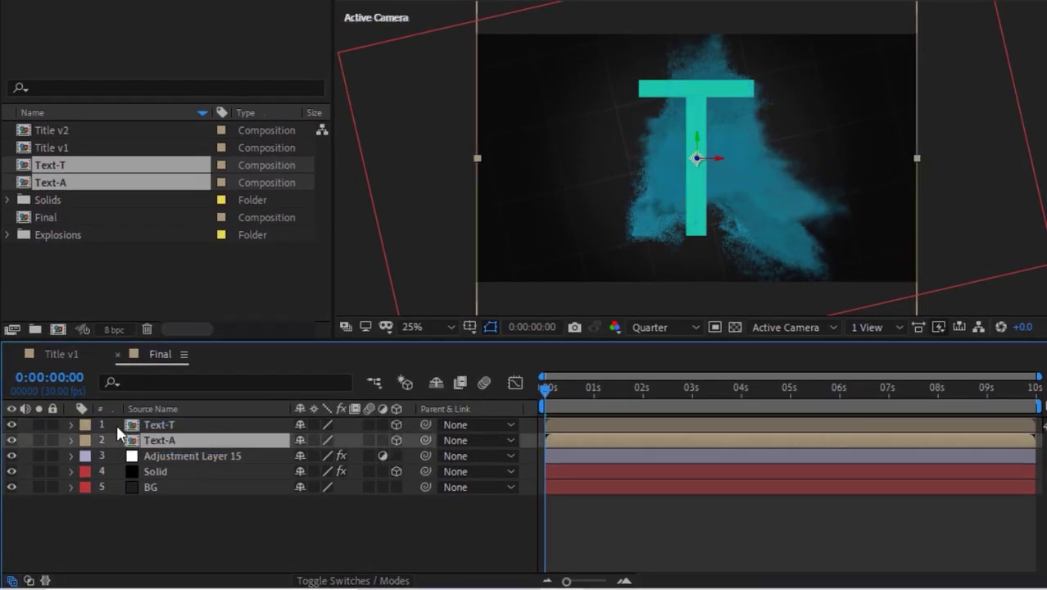
- Scale the Text-T and Text-A layers to 41%
shift+click(164, 428)
key(s)
click(323, 441)
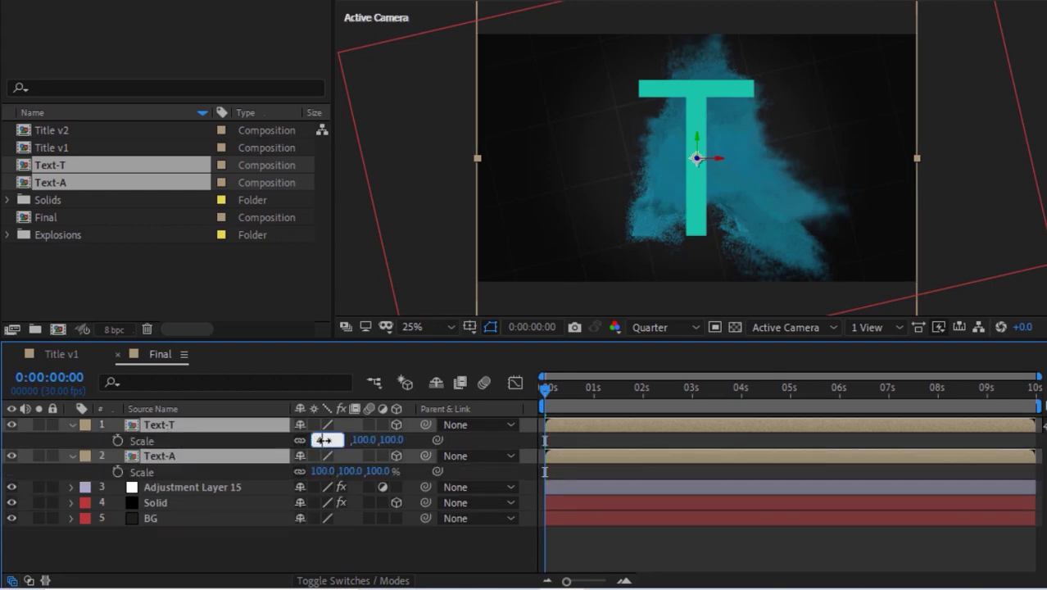
text(41)
key(Return)
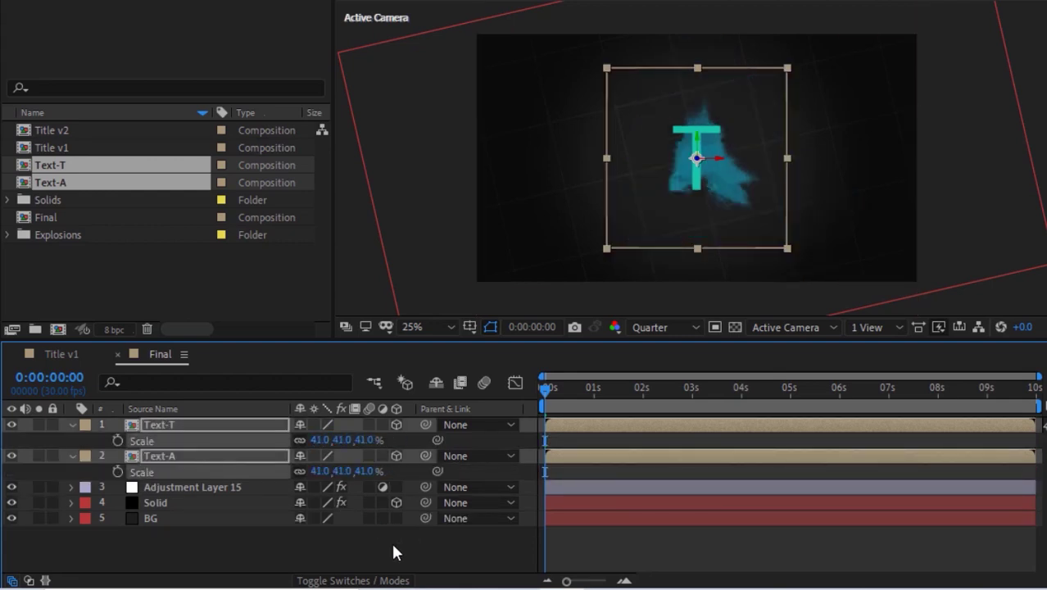
click(391, 540)
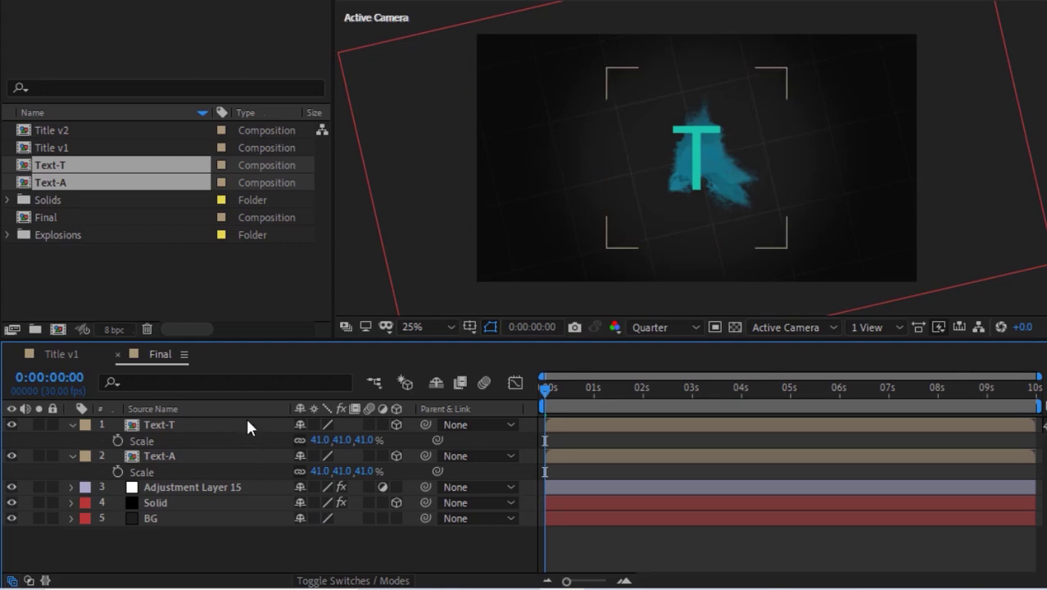
- Set the Text-T layer's Position to 964, 489, -100
click(247, 424)
key(p)
click(308, 440)
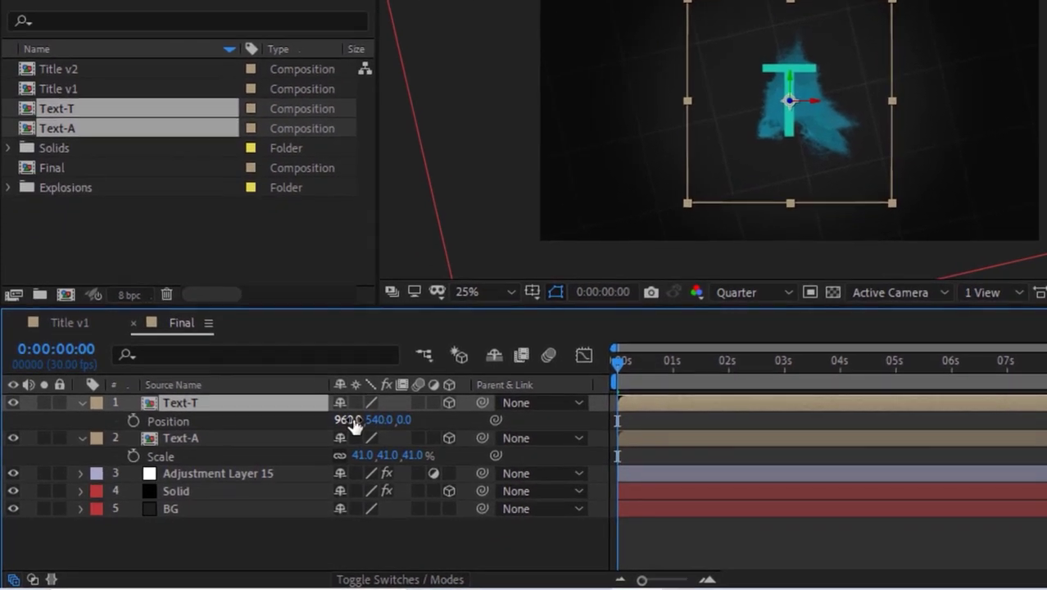
text(964)
key(Tab)
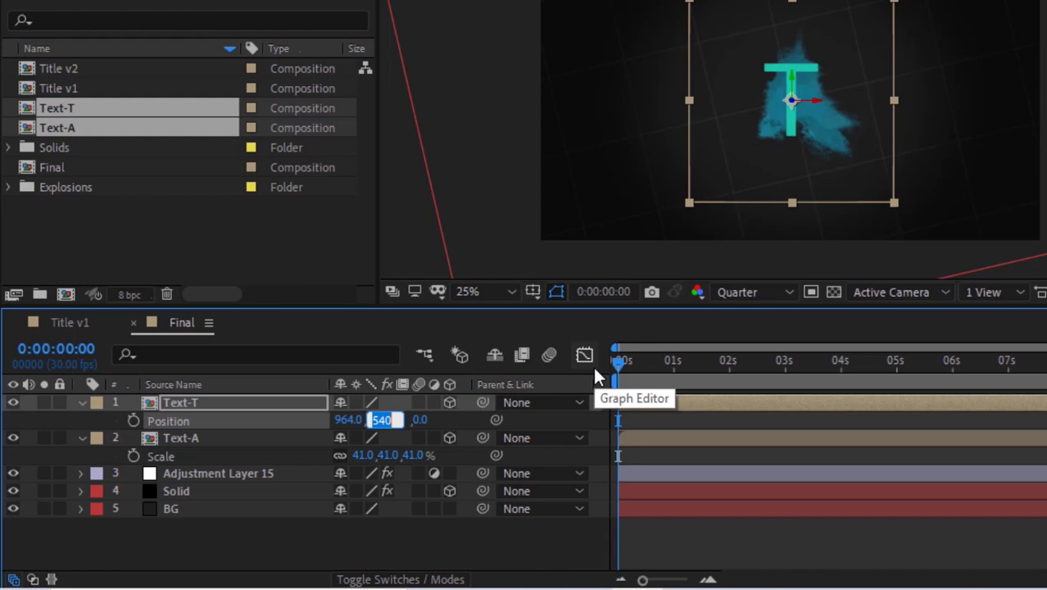
text(489)
key(Tab)
text(-1)
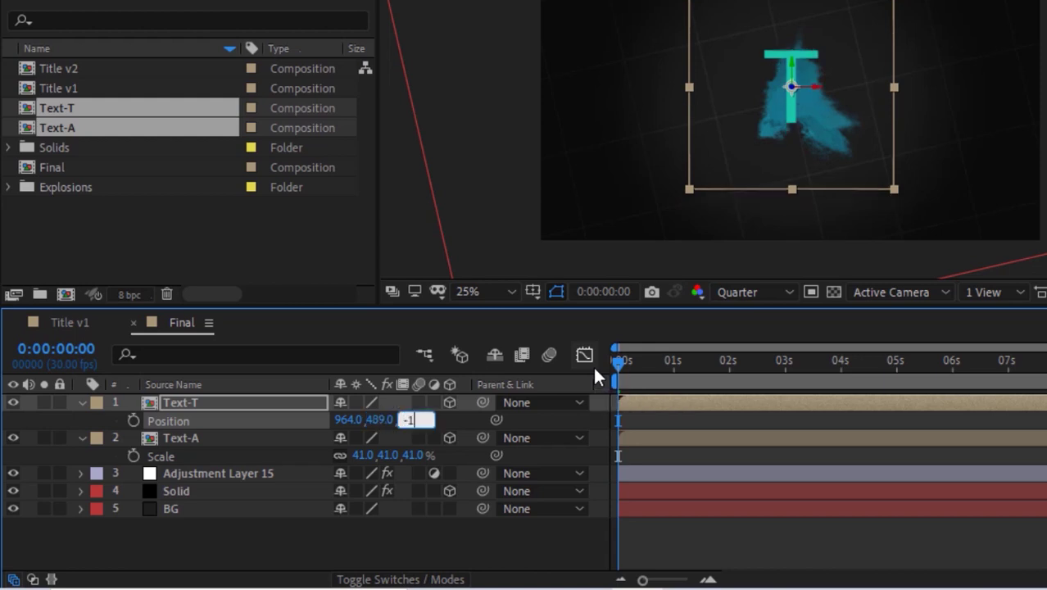
text(00)
key(Return)
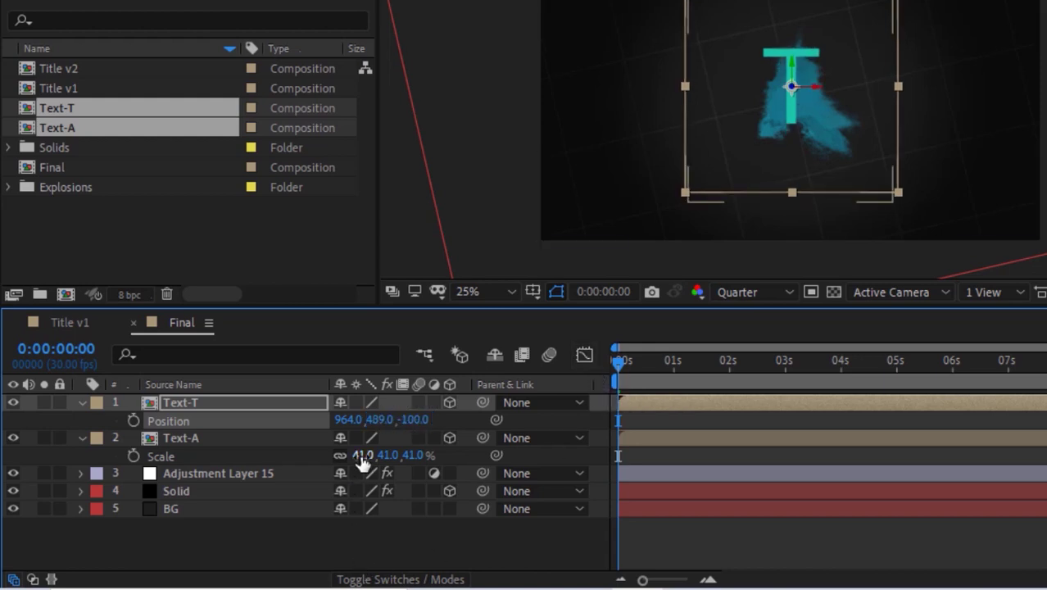
- Set the Text-A layer's Position to 849, 654, -99 and collapse both text layers
click(363, 456)
click(242, 439)
key(p)
click(347, 456)
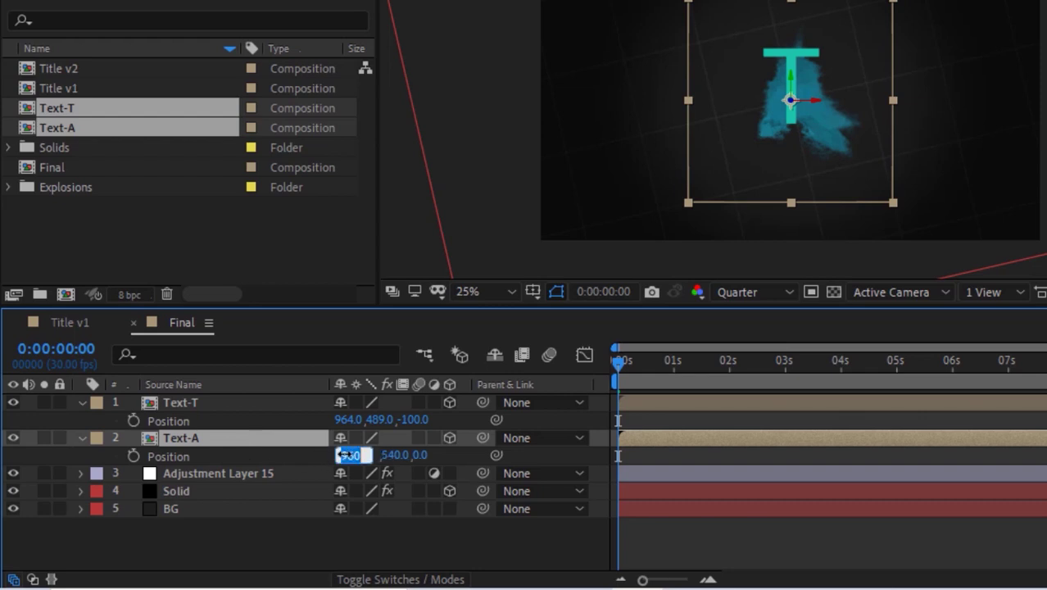
text(640)
key(Tab)
text(6)
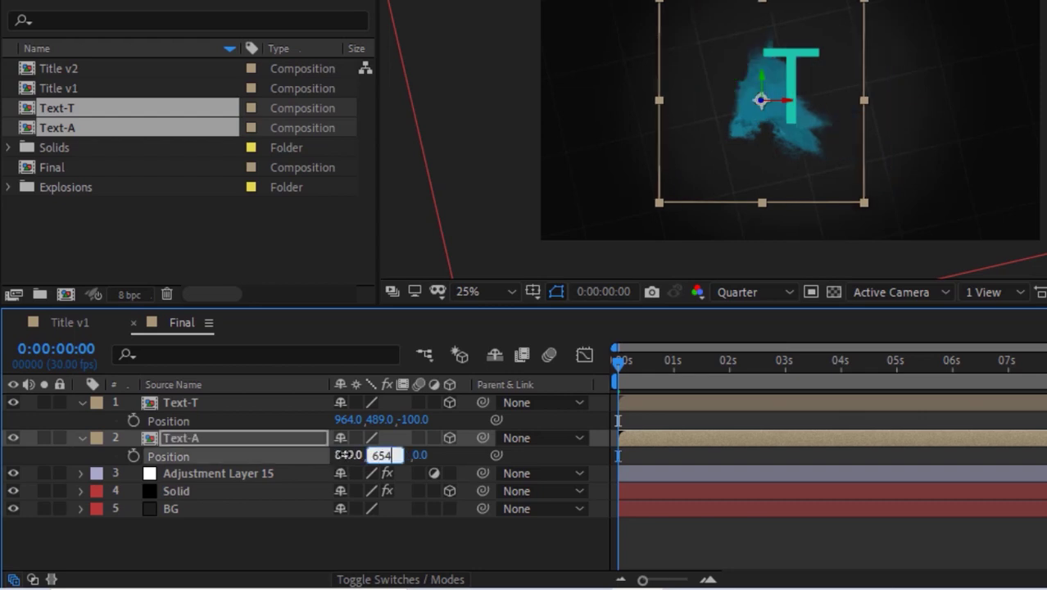
key(Tab)
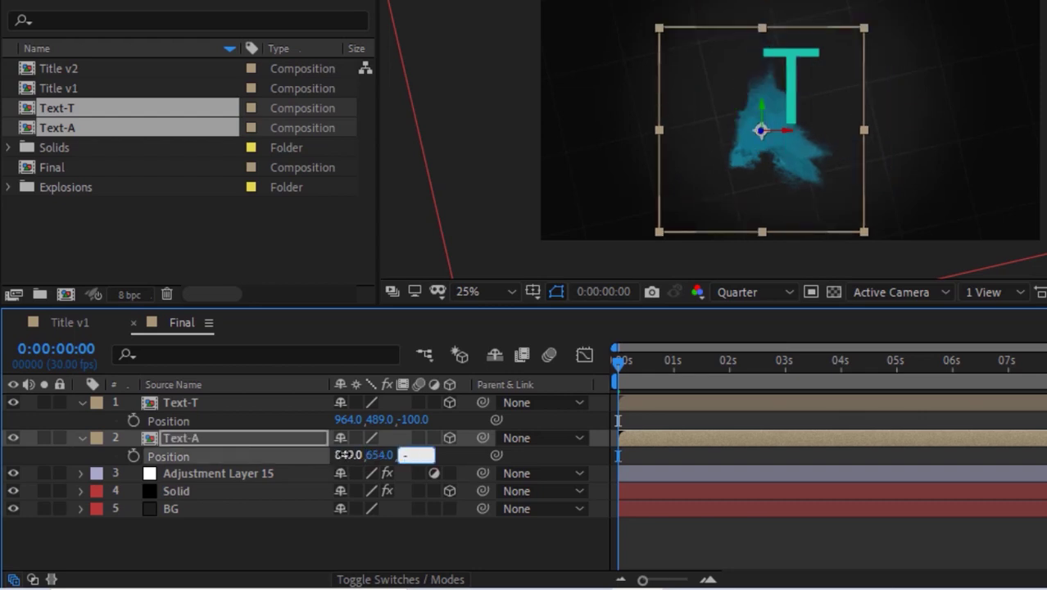
key(Return)
click(437, 532)
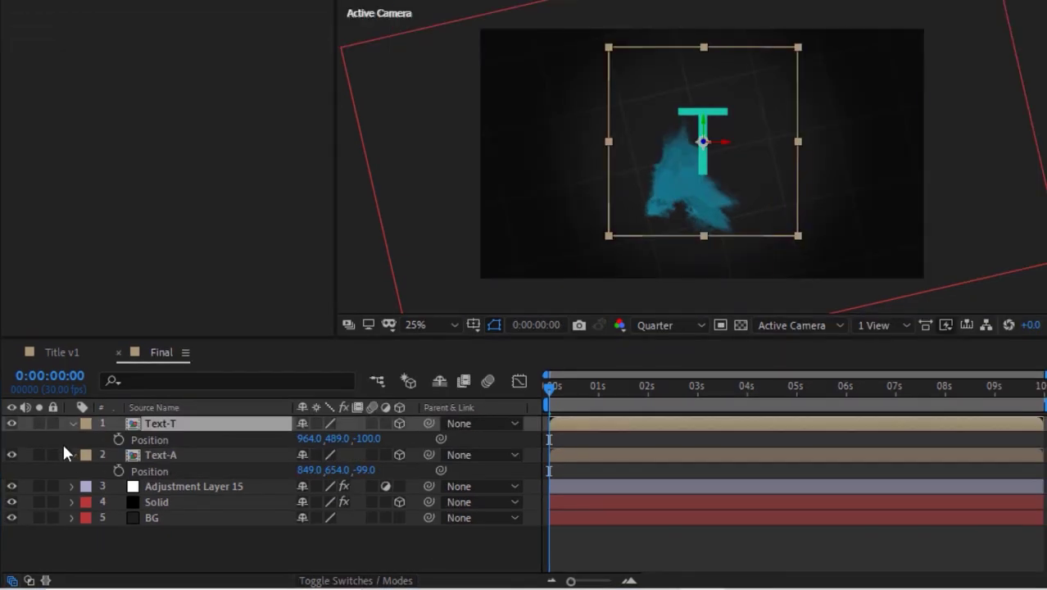
click(81, 438)
click(72, 423)
click(189, 525)
- Apply Gaussian Blur to the Text-T layer with Blurriness 5 and Repeat Edge Pixels enabled
click(203, 424)
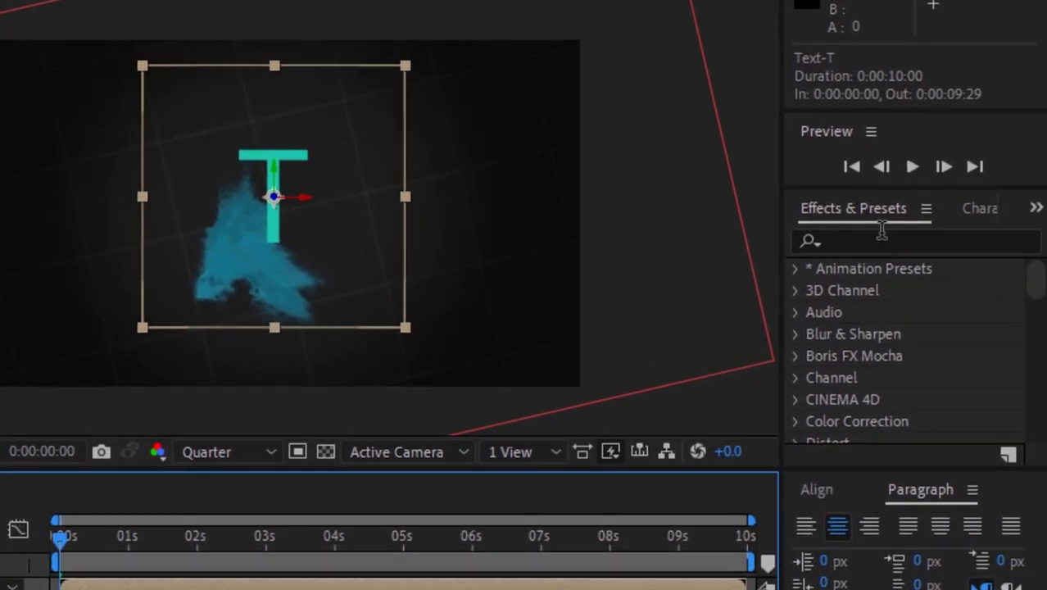
click(882, 232)
text(gaus)
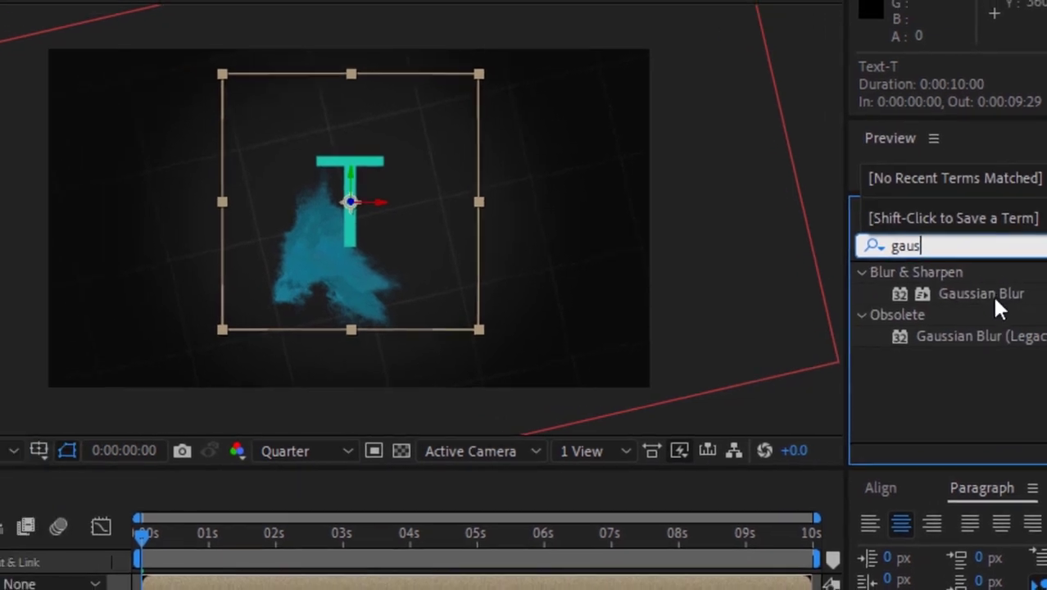
drag(926, 292, 182, 180)
click(223, 86)
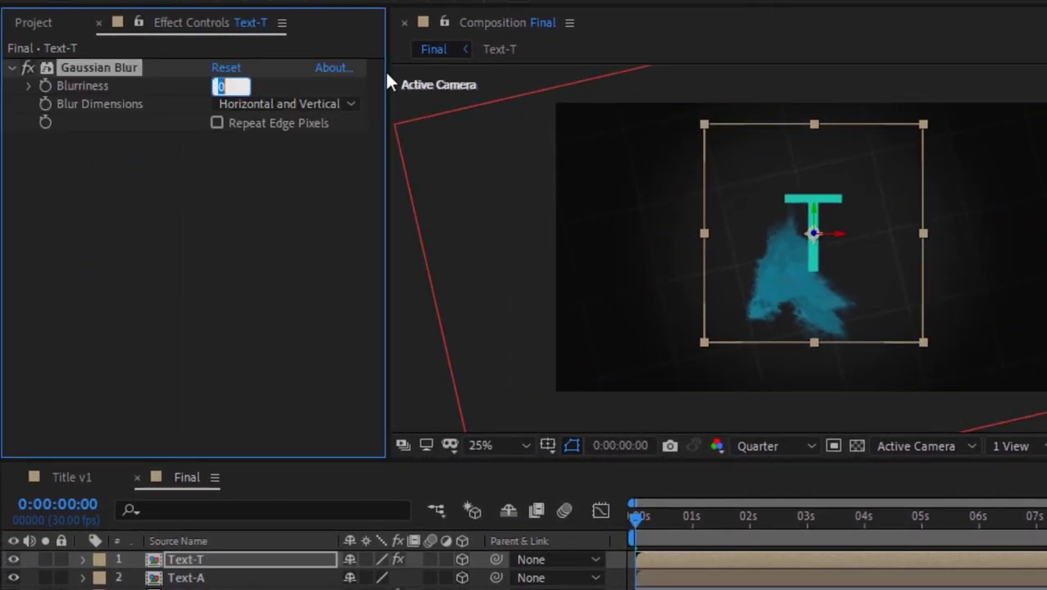
text(5)
key(Return)
click(217, 124)
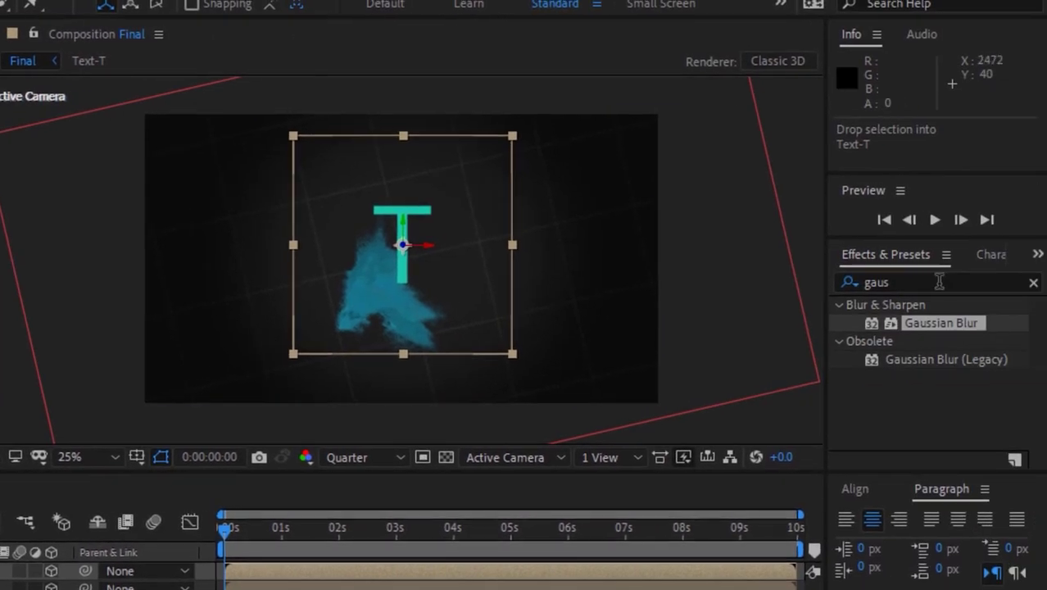
- Add a Drop Shadow effect to the Text-T layer and set its Opacity to 100%
click(939, 282)
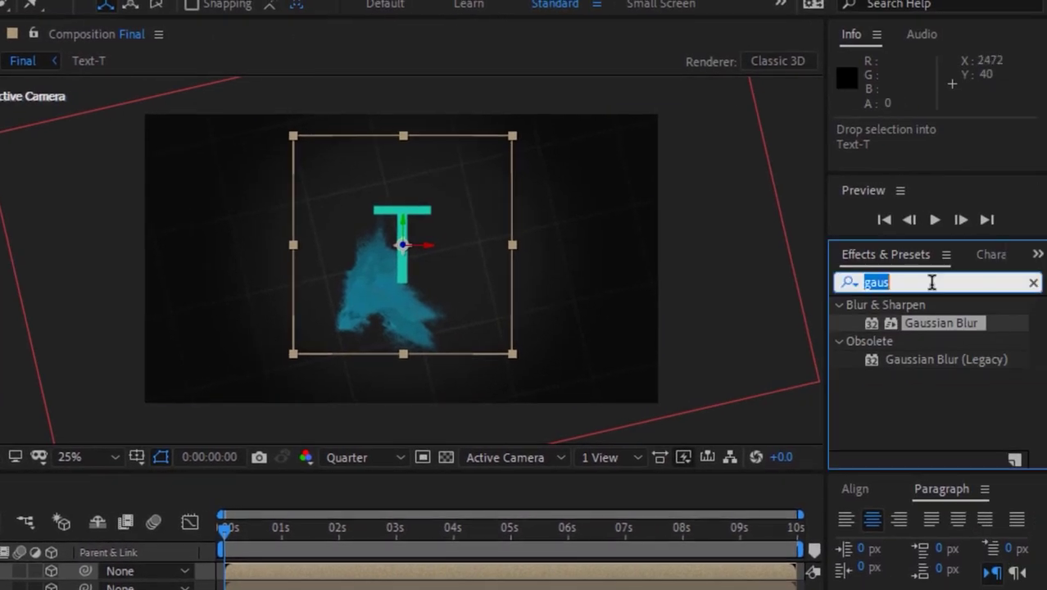
key(BackSpace)
text(drop)
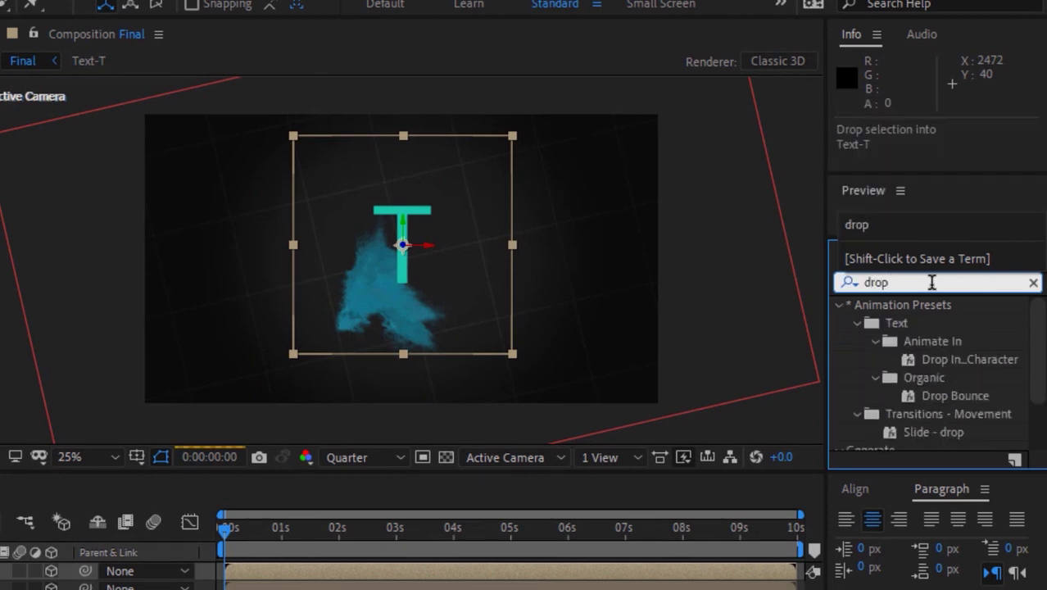
text( s)
drag(901, 327, 0, 303)
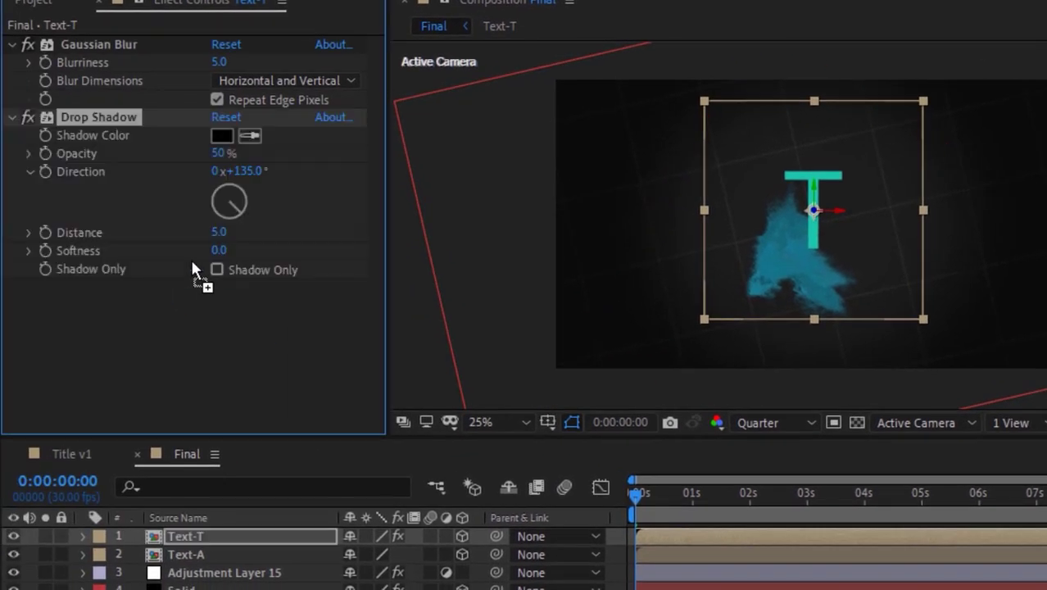
click(218, 153)
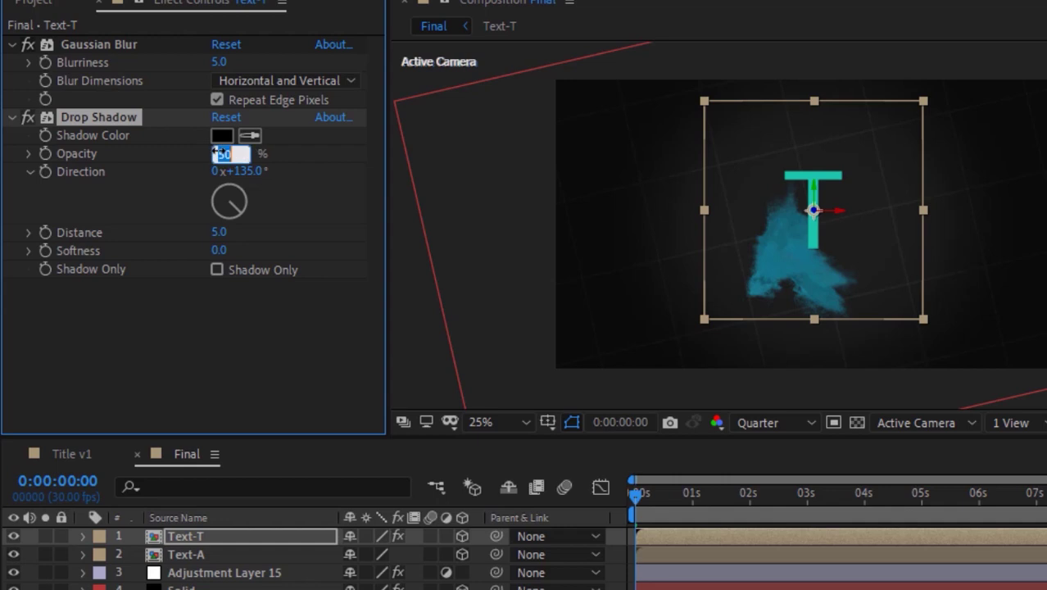
text(100)
key(Return)
click(219, 232)
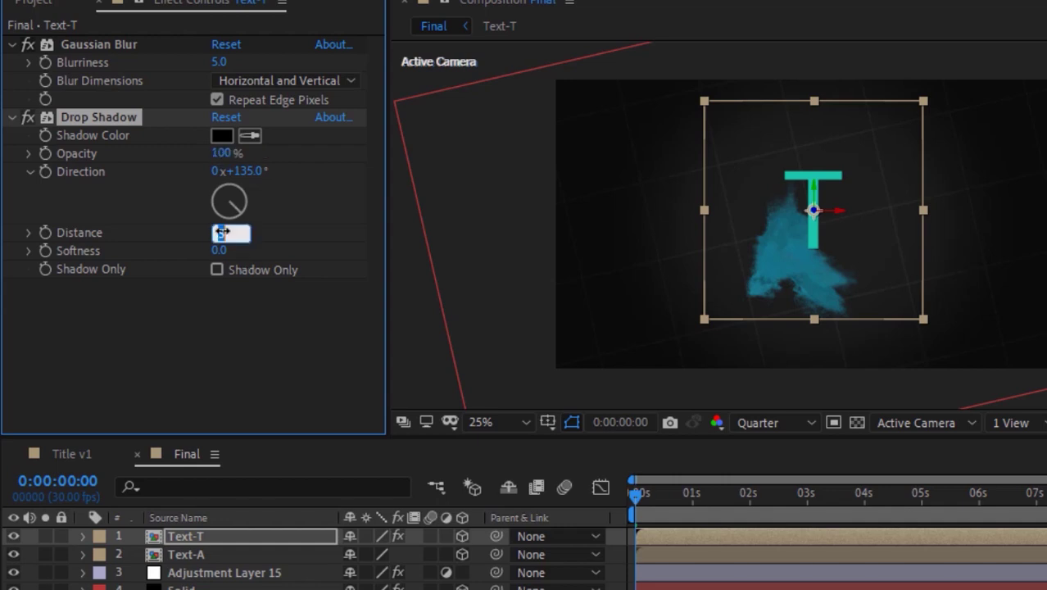
text(250)
key(Return)
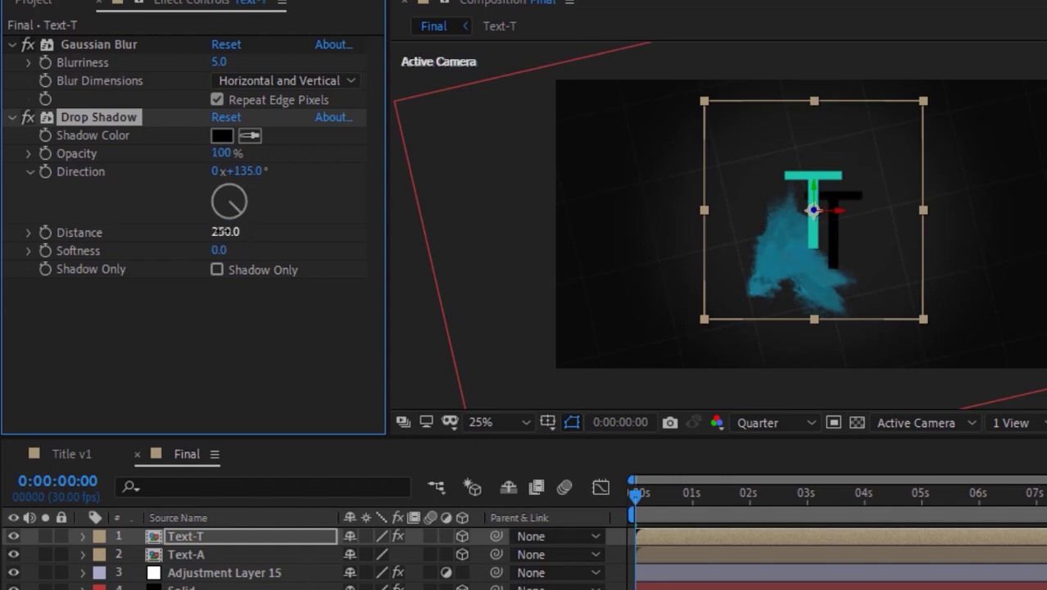
key(ctrl+z)
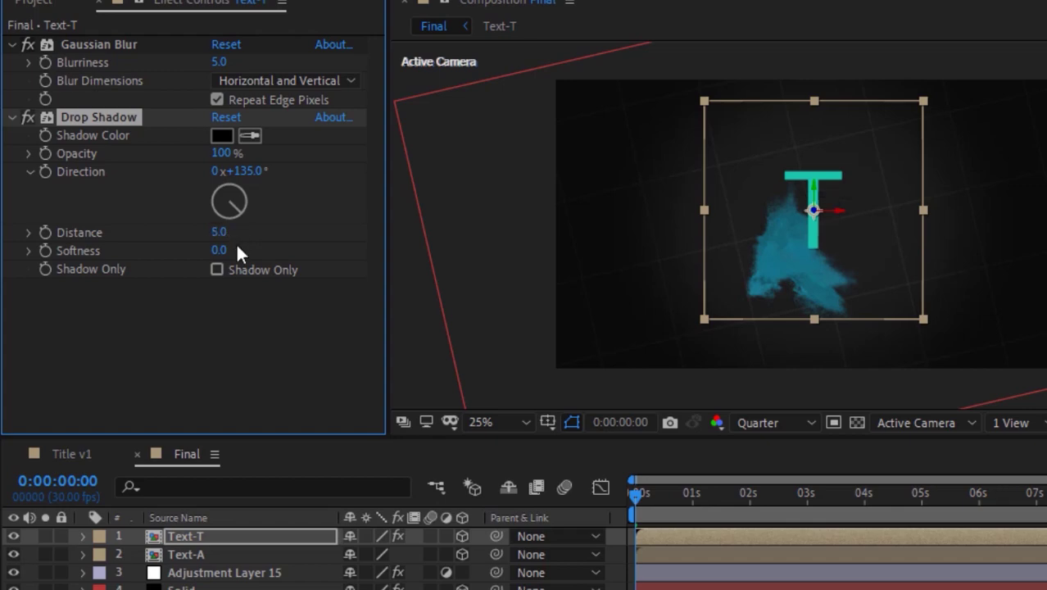
- Set the drop shadow's Distance to 0 and Softness to 250
click(219, 232)
key(Tab)
text(250)
key(Return)
key(period)
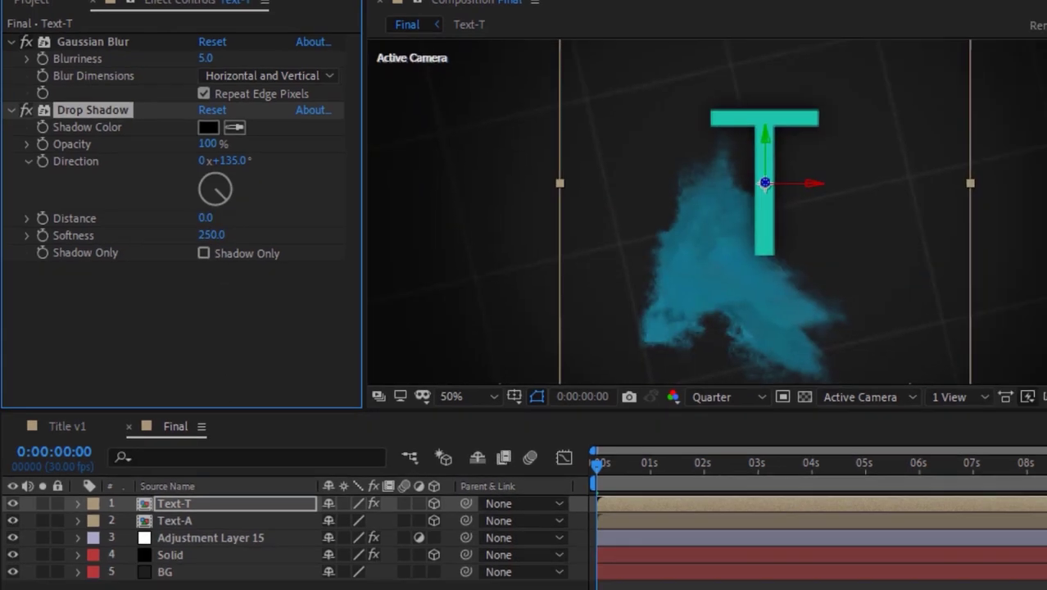
- Apply the Curves effect to the Text-T layer and pull the Red channel's midpoint slightly down
click(246, 533)
click(908, 209)
text(curves)
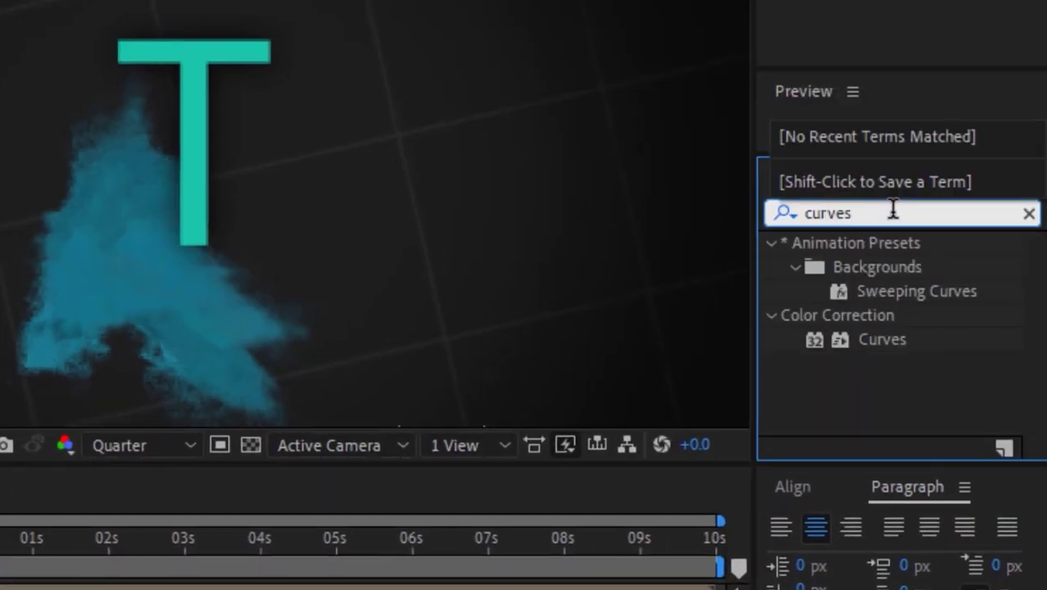
drag(882, 340, 206, 365)
click(318, 37)
click(299, 93)
drag(205, 263, 210, 269)
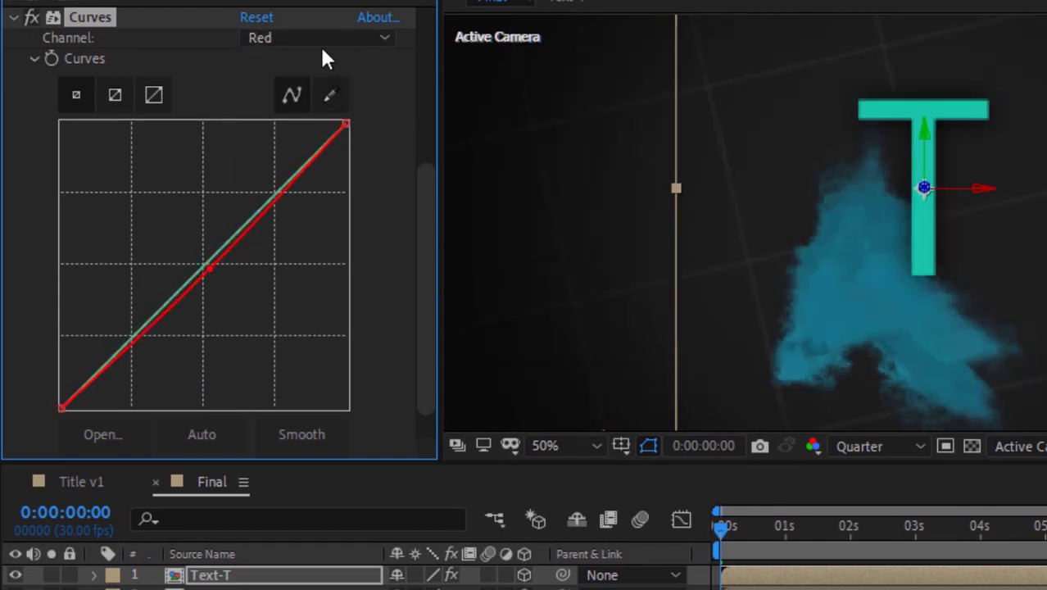
- Shape the Green channel curve into an S, raising the highlights and lowering the shadows
click(320, 37)
click(327, 116)
drag(246, 219, 251, 194)
drag(155, 313, 161, 328)
- Bend the Alpha channel curve slightly below the diagonal and deselect the layer
click(315, 37)
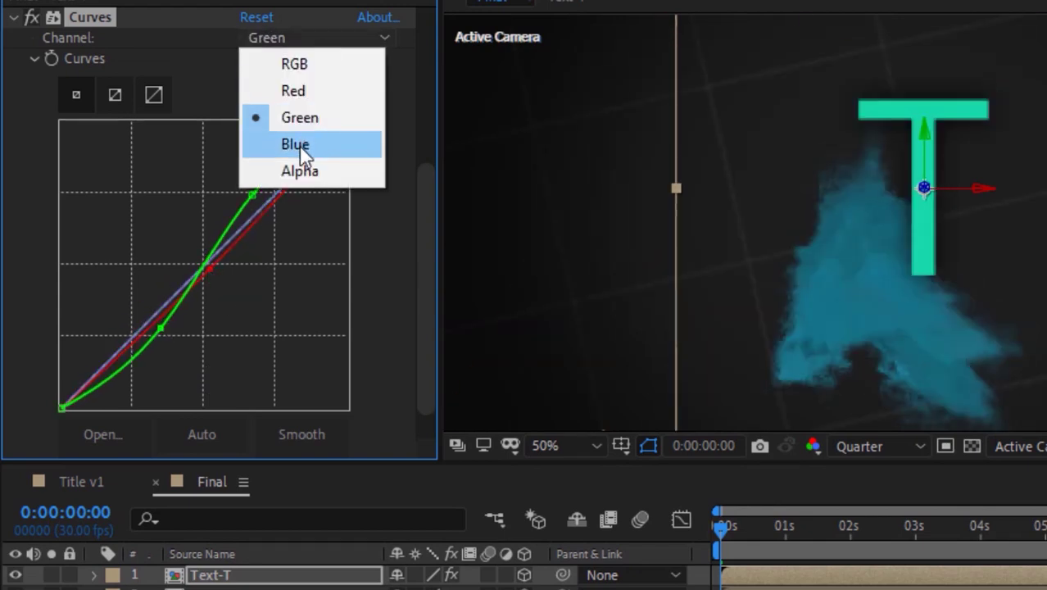
click(300, 171)
drag(234, 236, 230, 232)
drag(230, 237, 241, 249)
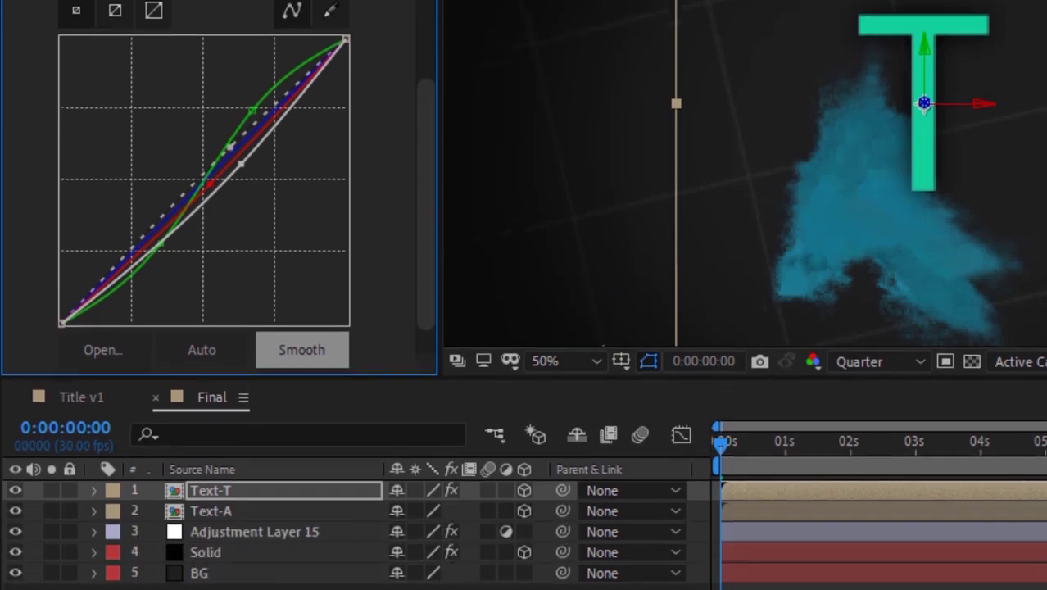
key(F2)
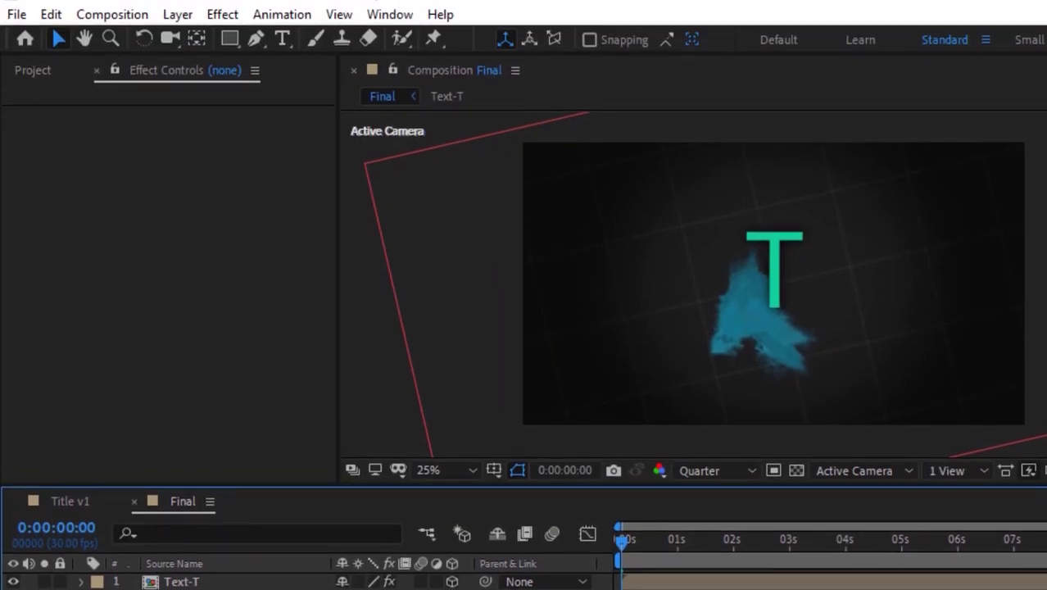
- Create a text layer reading "adobe" beside the letters in the Final composition
click(287, 55)
click(578, 293)
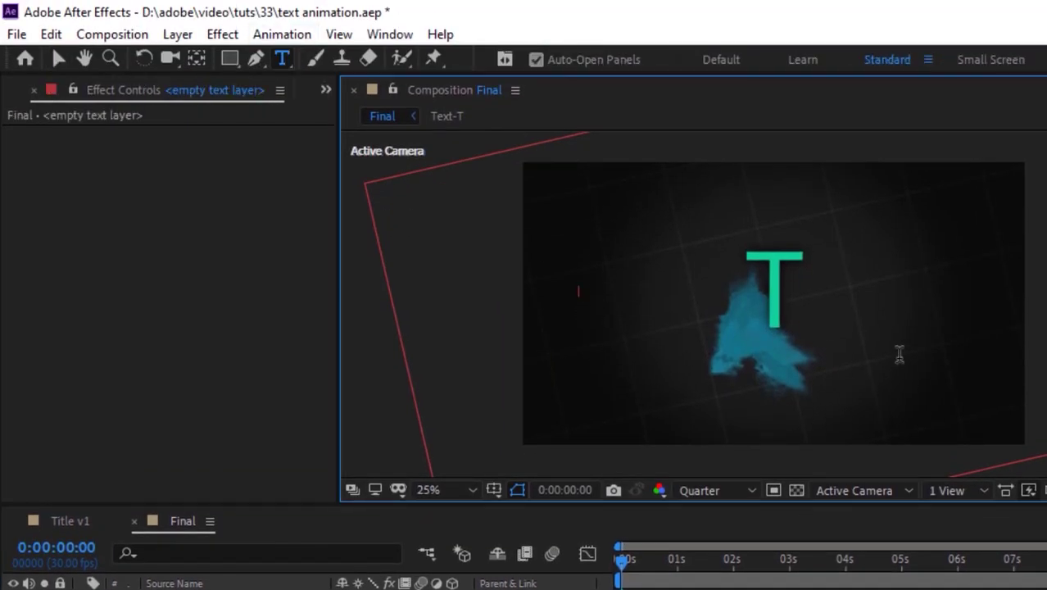
text(adobe)
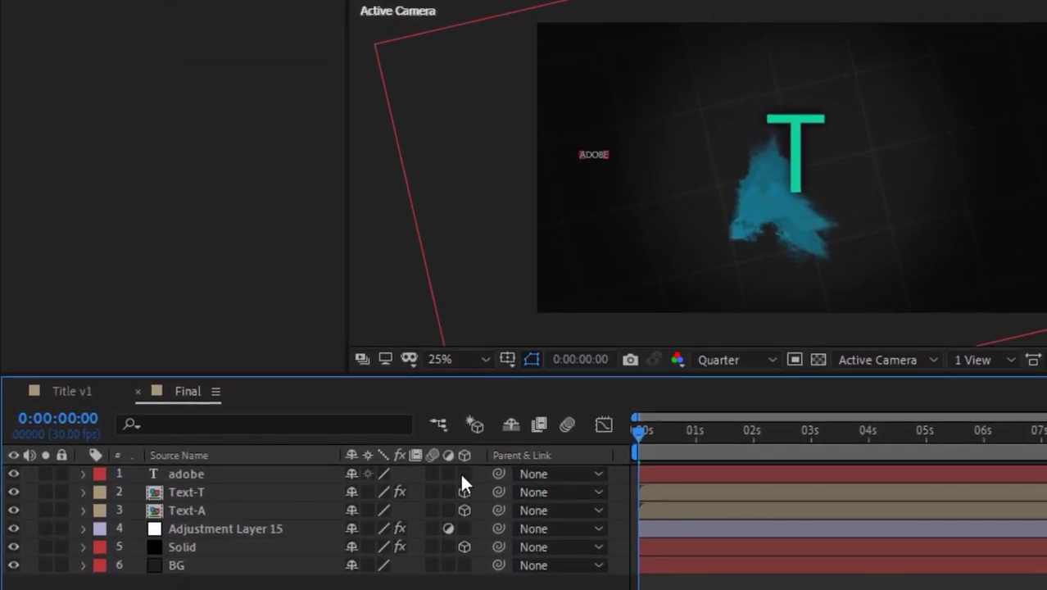
- Make the adobe text layer 3D and set its position to 682.5, 602.5, -99
click(208, 496)
key(p)
click(360, 492)
text(682.5)
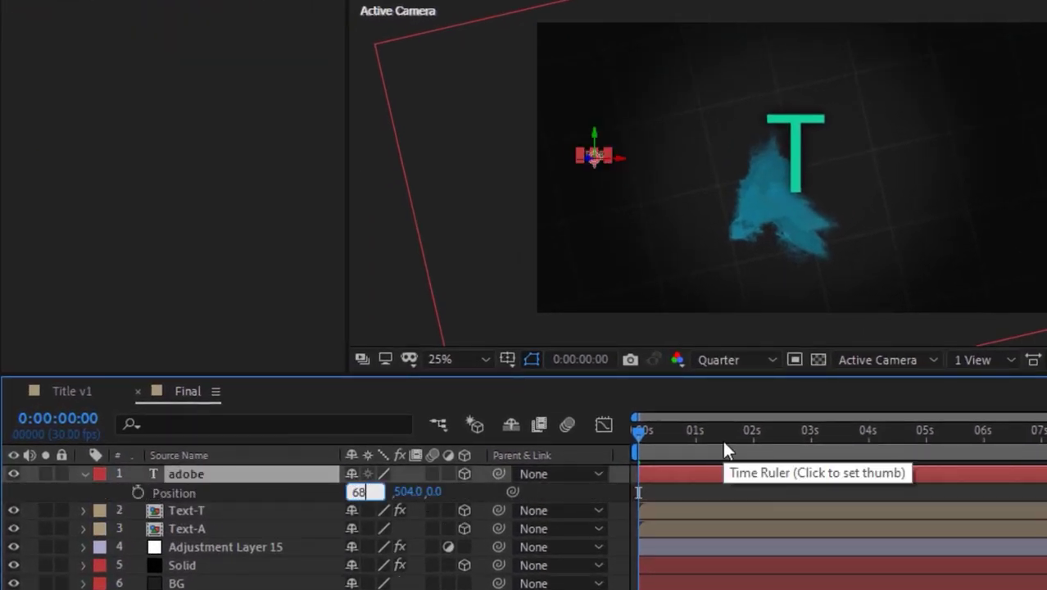
key(Return)
key(Tab)
text(602.5)
key(Tab)
text(-99)
key(Return)
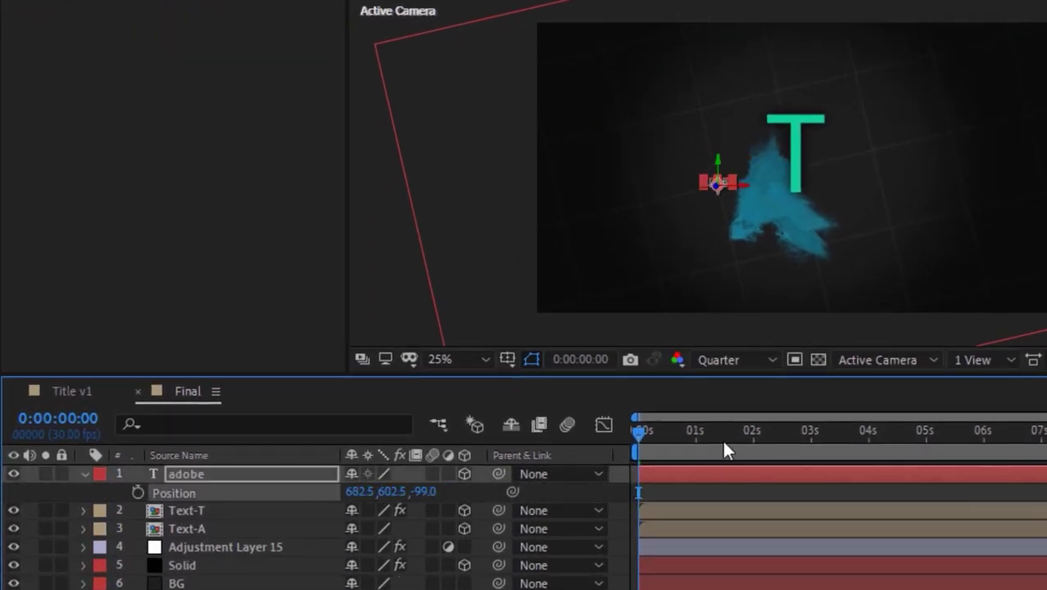
key(F2)
- Duplicate the adobe text layer and change the copy's text to "Tuts"
click(213, 474)
key(ctrl+d)
key(Return)
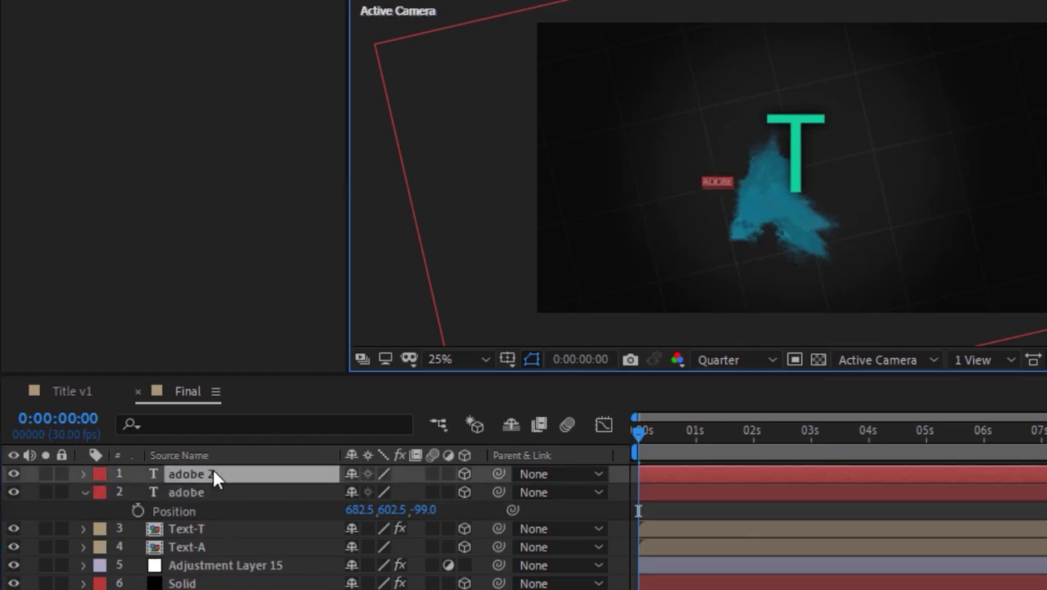
text(Tuts)
key(Return)
- Set the Tuts layer's position to 986, 604, -99
key(p)
click(367, 491)
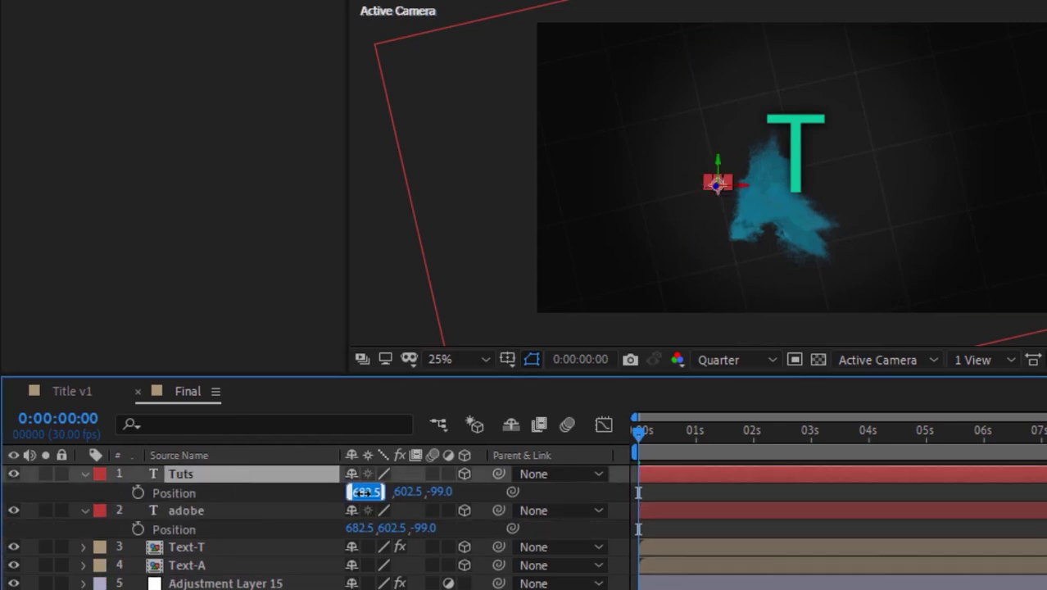
text(986)
key(Tab)
text(604)
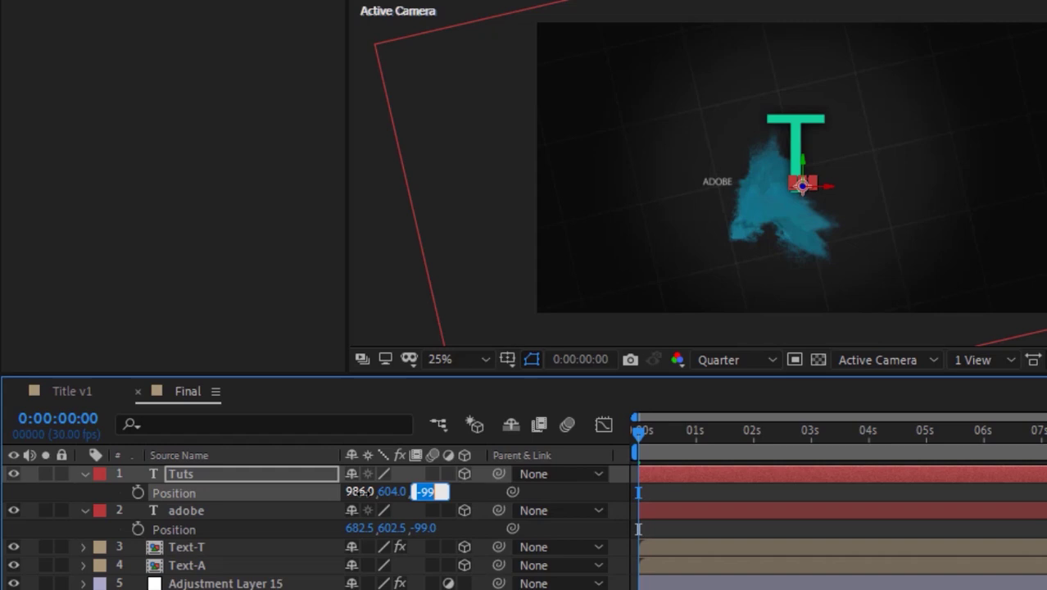
key(Return)
- Shift the Tuts text horizontally clear of the T, to an X position of 1082
click(181, 474)
drag(826, 184, 853, 184)
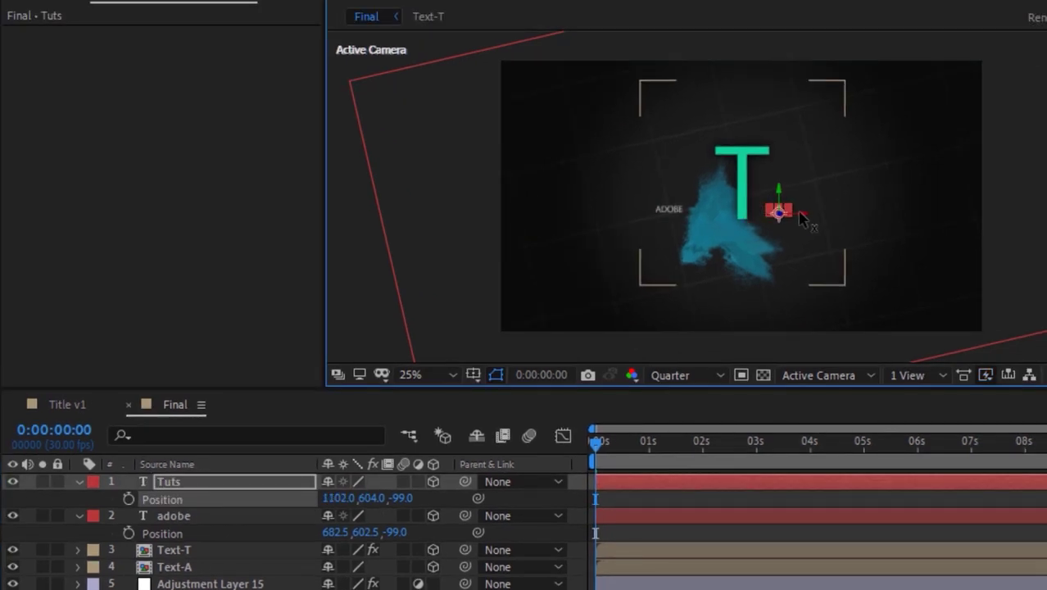
key(ctrl+shift+a)
click(781, 214)
drag(803, 216, 799, 217)
key(ctrl+shift+a)
- Duplicate the Tuts text layer and change the copy's text to "Adobe Tutorials"
click(204, 479)
key(ctrl+d)
key(Return)
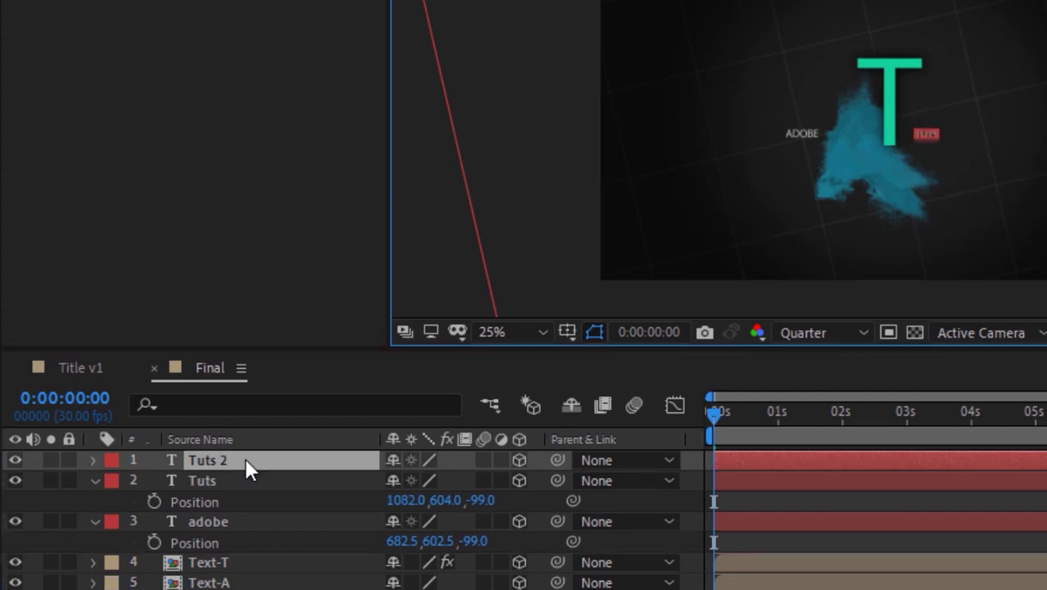
text(Adobe Tutorials)
key(Return)
- Move the Adobe Tutorials text beside the foot of the A, to position 1278, 768, -99, and collapse the text layers' properties
key(p)
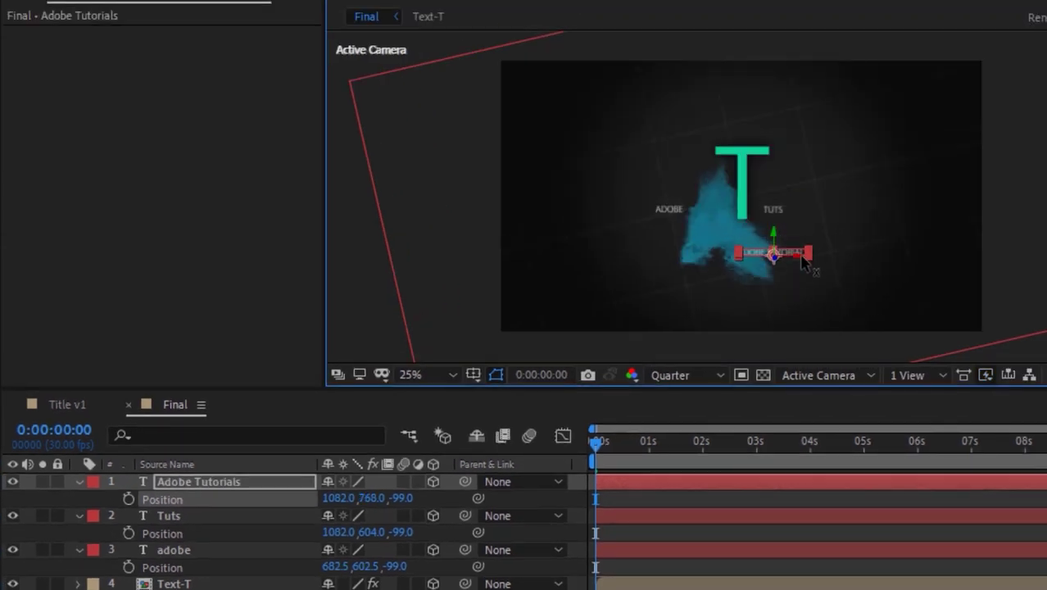
key(ctrl+Home)
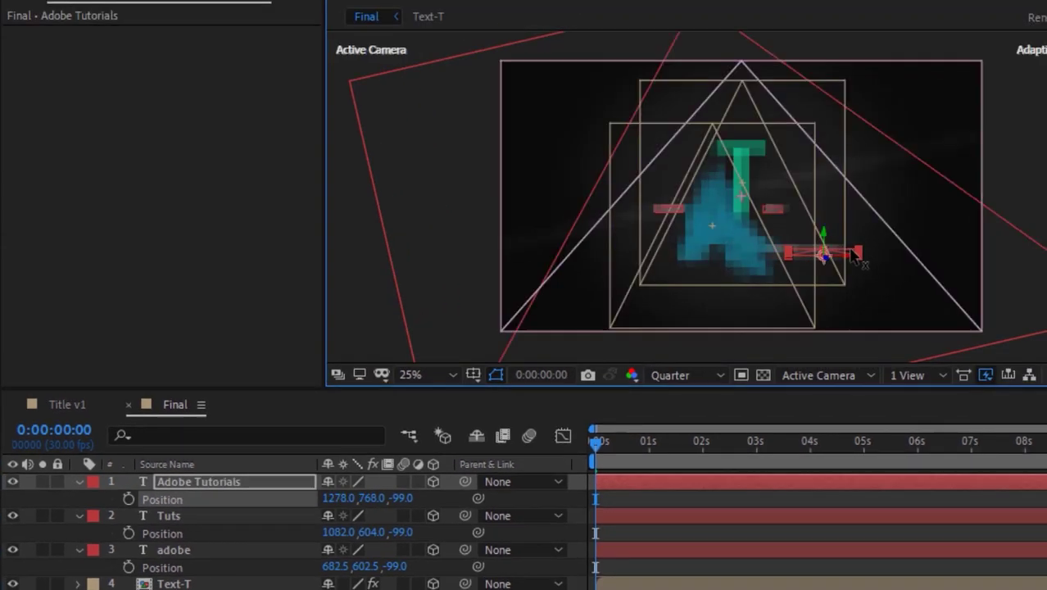
click(78, 481)
click(79, 515)
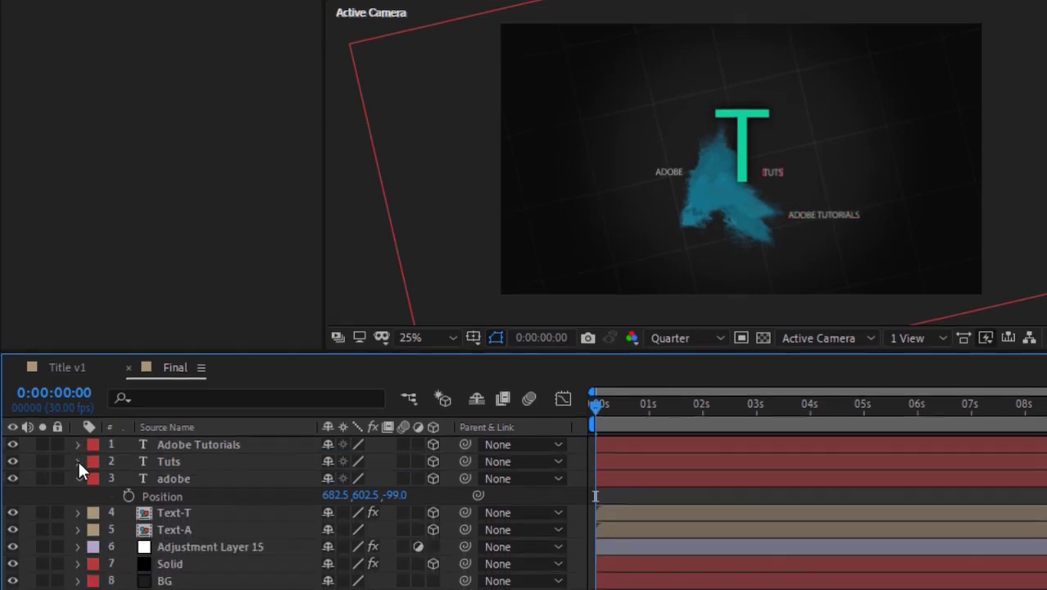
click(79, 550)
- Add a new adjustment layer above all layers and name it "Glow"
right_click(143, 540)
mouse_move(314, 329)
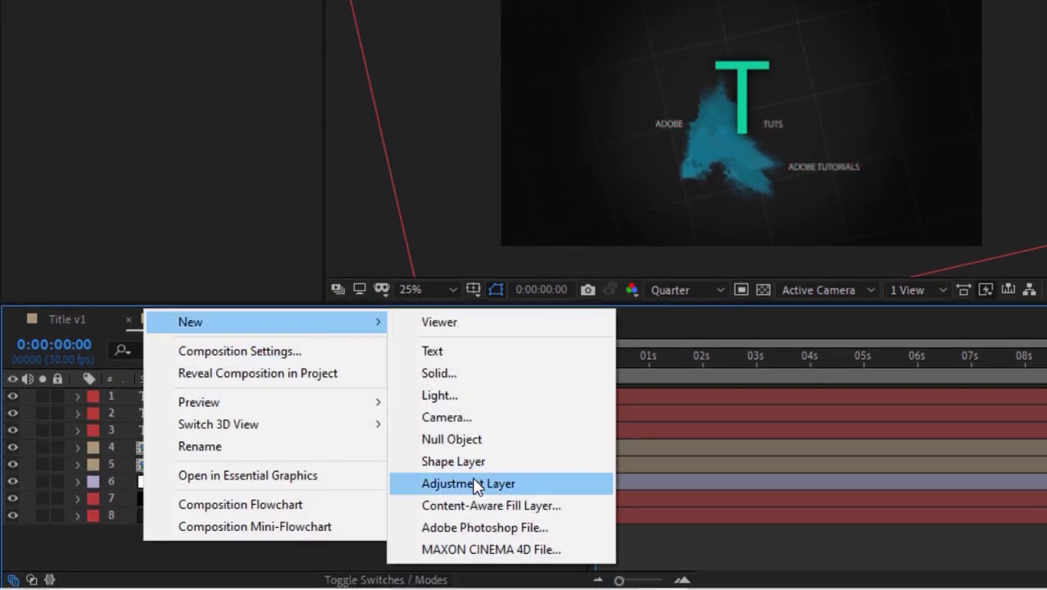
click(475, 481)
key(Return)
text(Glow)
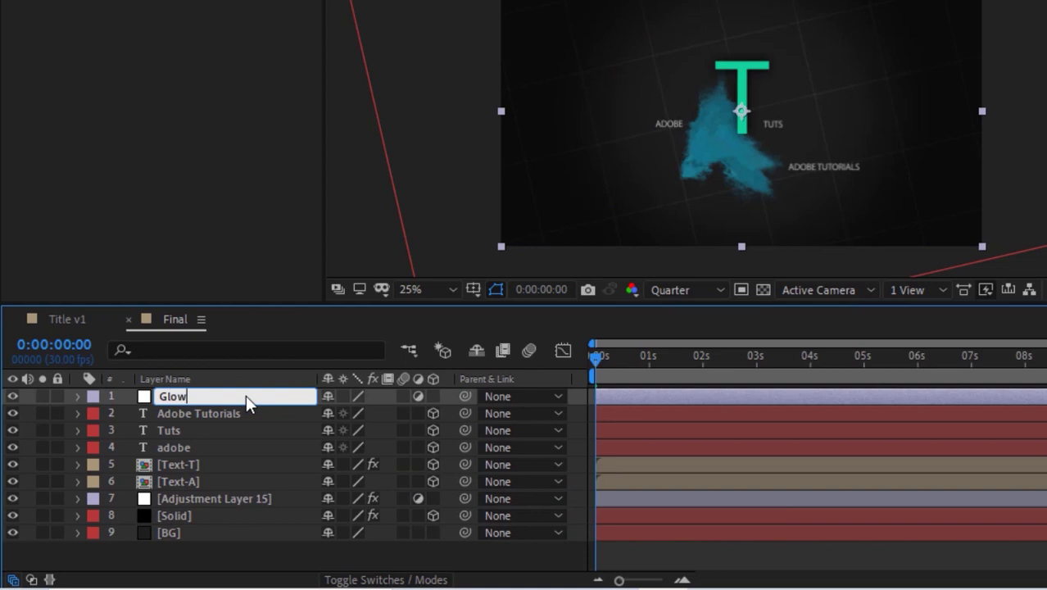
key(Return)
- Find the Stylize Glow effect and apply it to the Glow adjustment layer
click(867, 229)
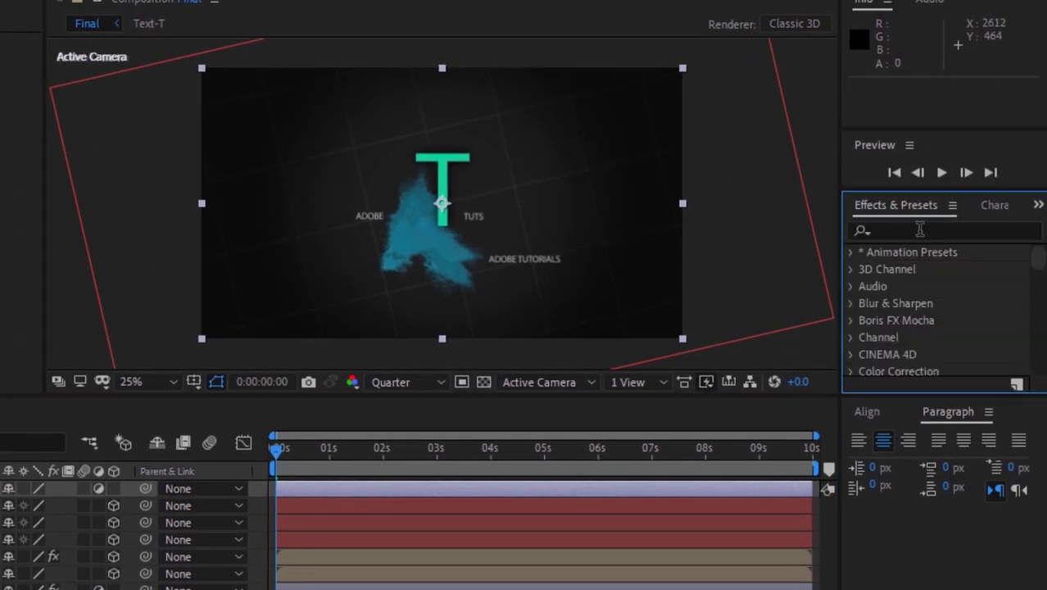
click(920, 228)
text(glow)
scroll(1037, 336, down, 5)
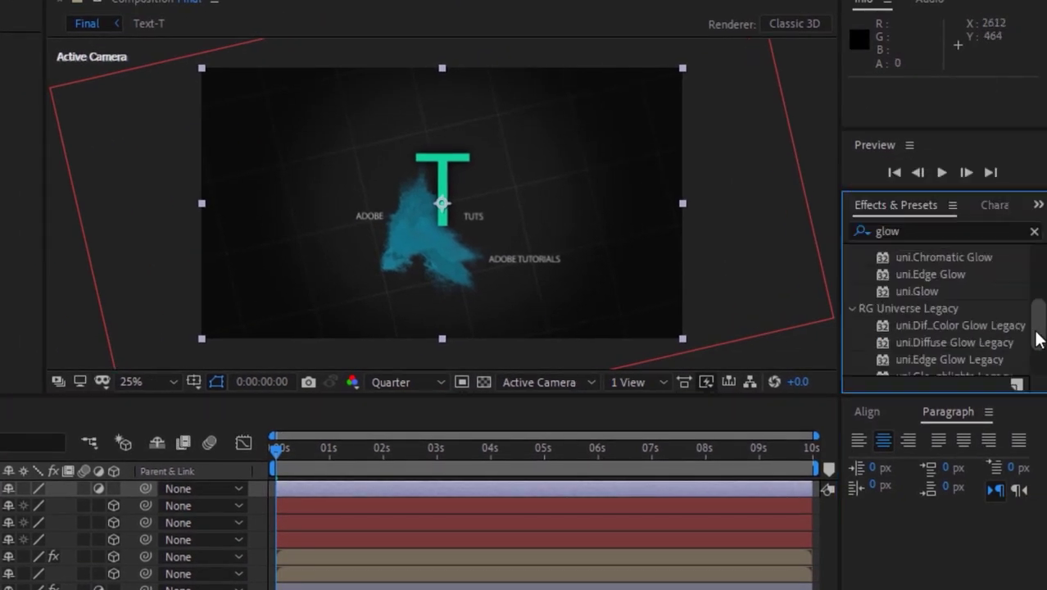
scroll(1039, 340, down, 2)
drag(902, 367, 246, 463)
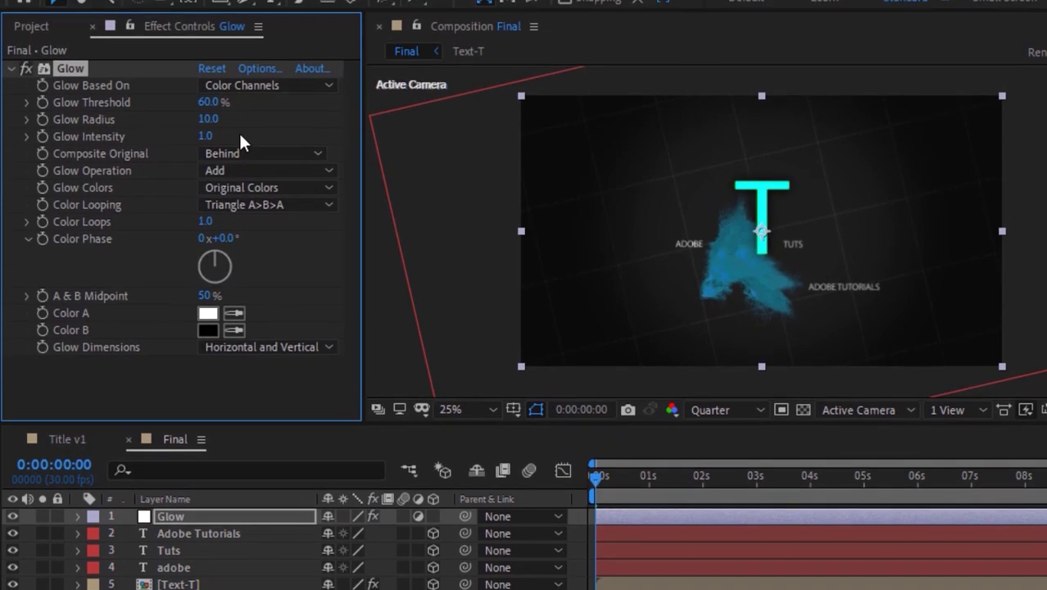
- Set the glow's threshold to 37.6%, radius to 200, intensity to 0.2 and Composite Original to None
click(207, 101)
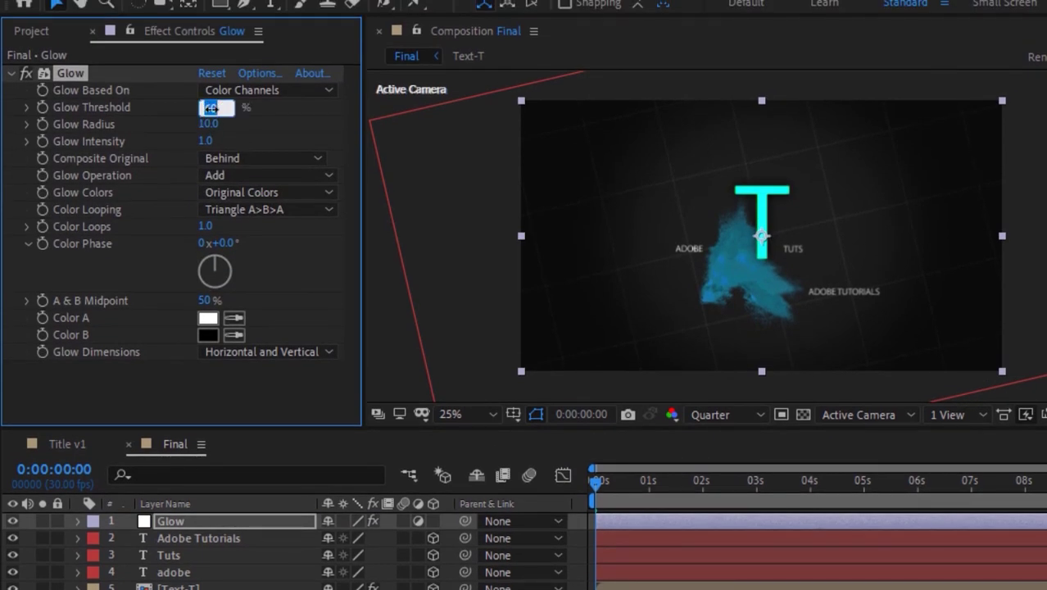
key(Tab)
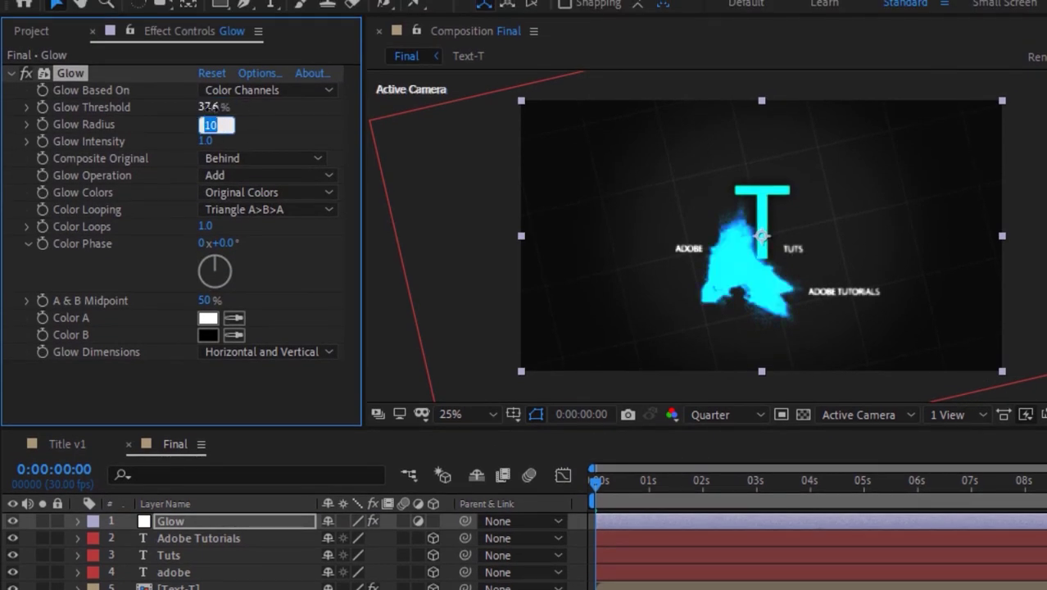
key(Tab)
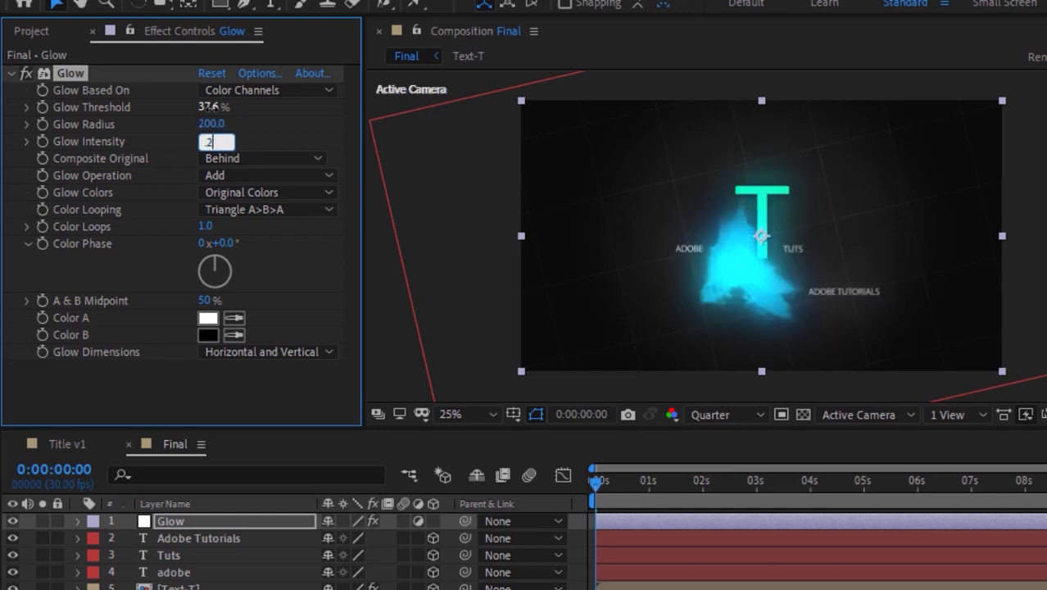
text(.2)
key(Return)
click(234, 163)
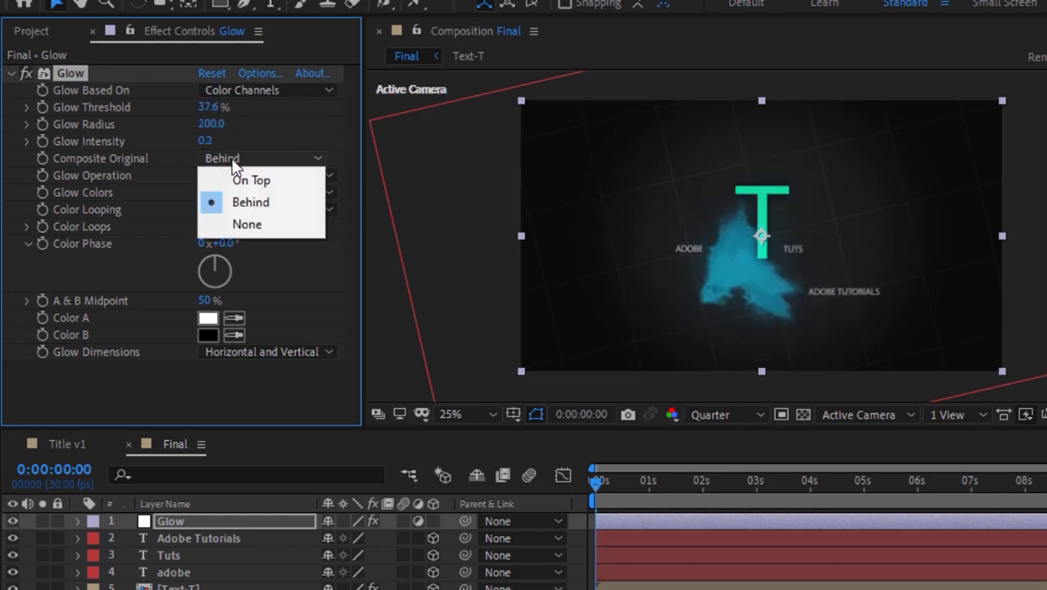
click(244, 223)
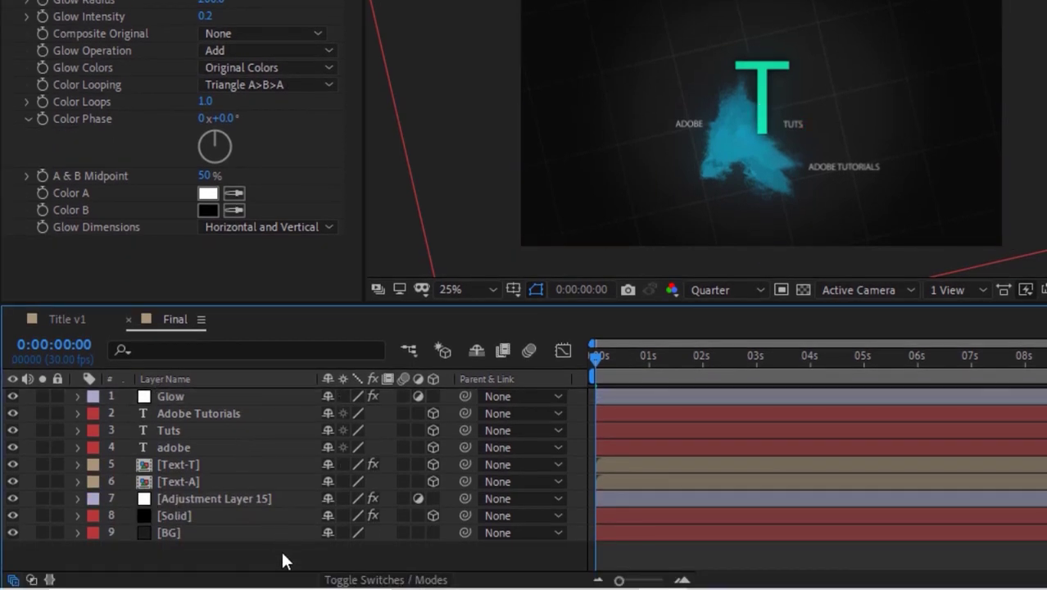
- Create a 1920 x 1080 dark gray solid named "Form" in the Final composition
right_click(282, 550)
mouse_move(409, 333)
click(574, 381)
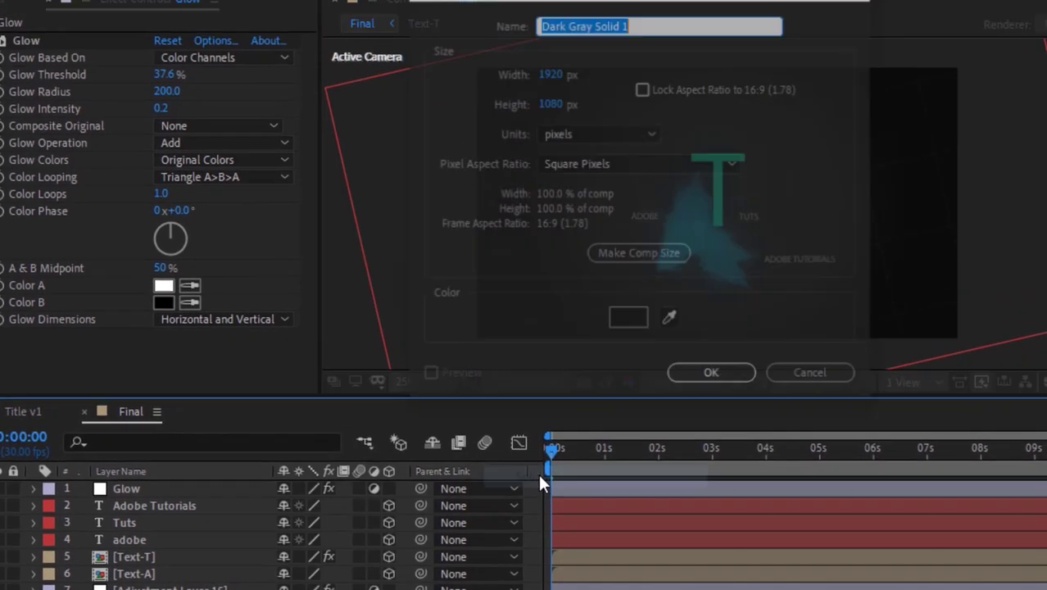
text(From)
key(BackSpace)
key(BackSpace)
key(BackSpace)
text(orm)
key(Return)
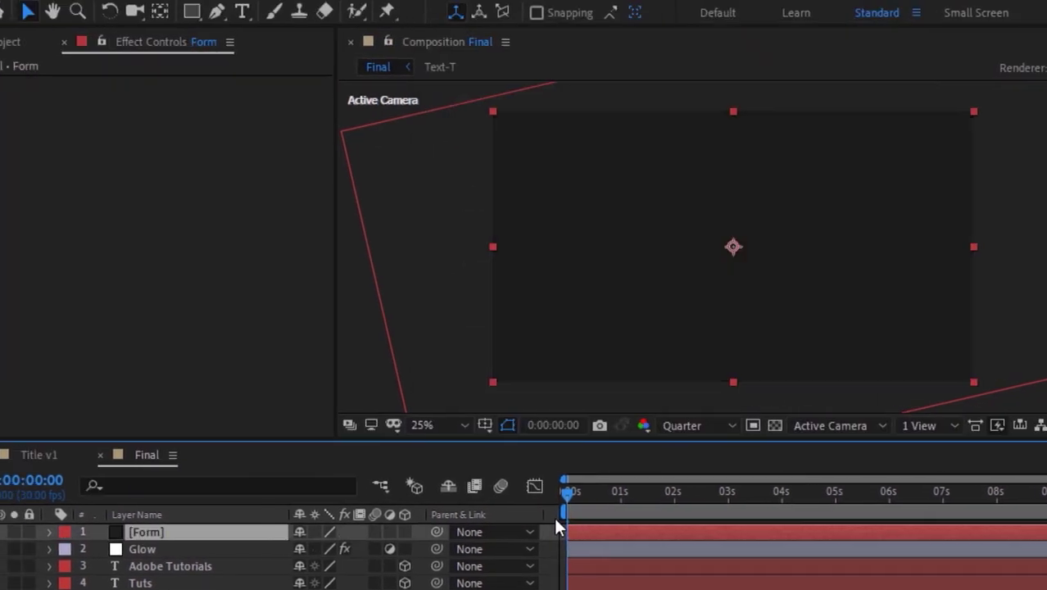
- Apply the RG Trapcode Form effect to the Form solid
right_click(234, 256)
mouse_move(426, 449)
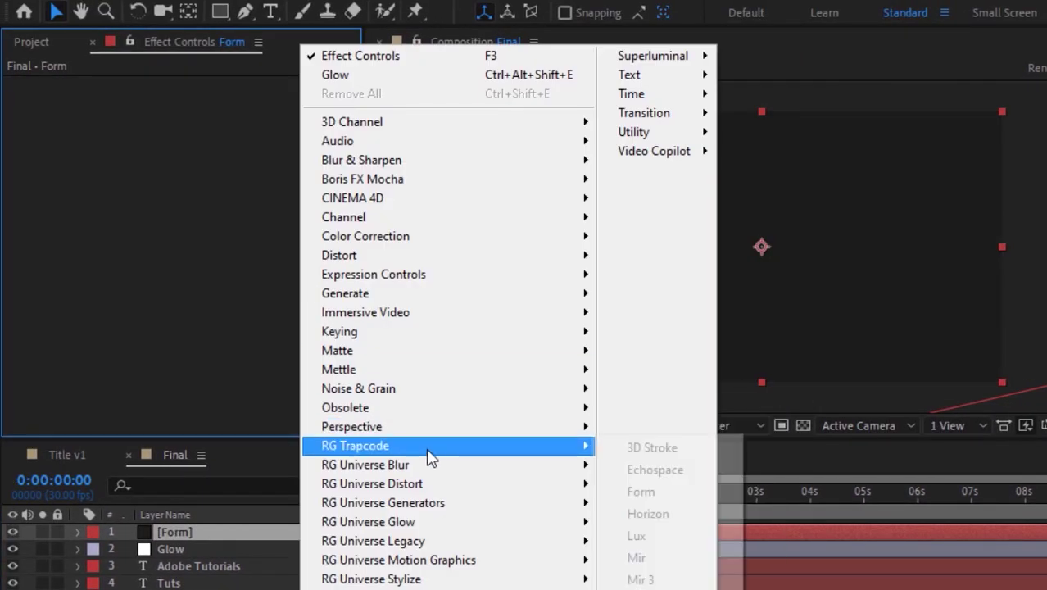
click(636, 494)
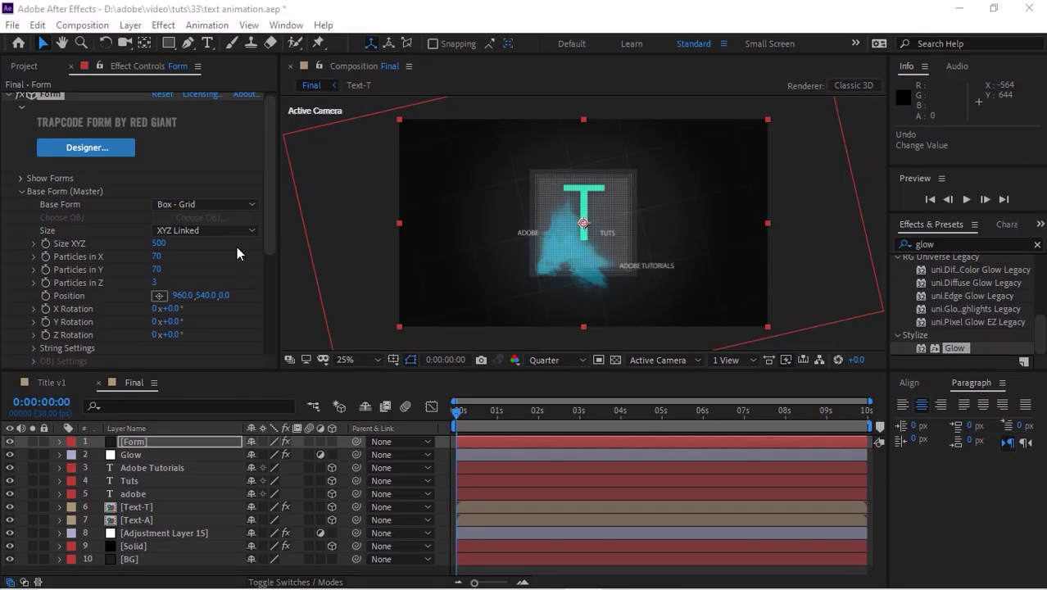
- Switch the base form's size to XYZ Individual and set X to 200, Y to 200 and Z to 1000
click(199, 230)
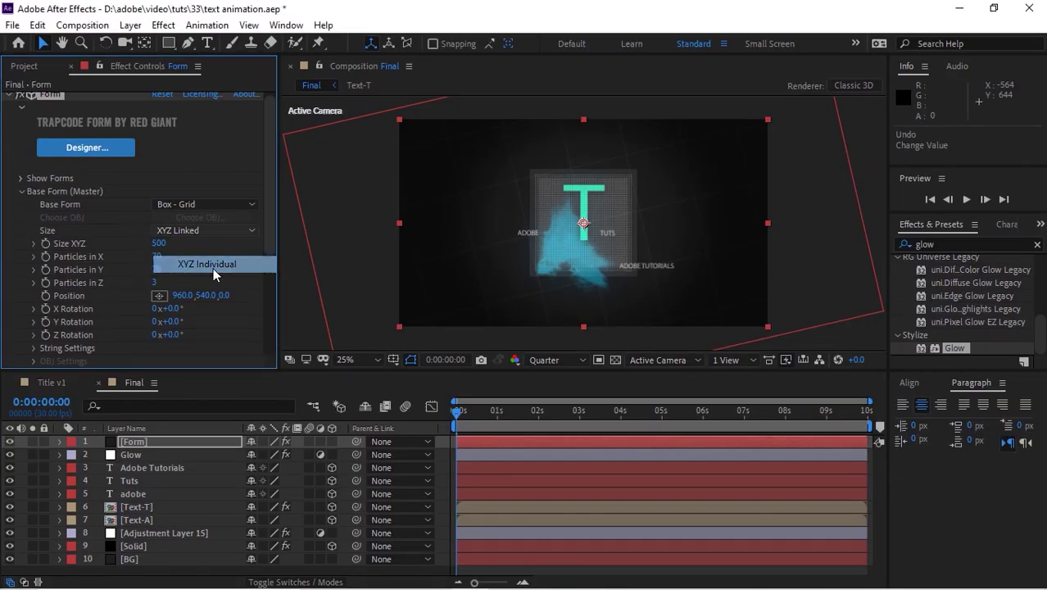
click(220, 260)
click(159, 244)
text(200)
key(Tab)
text(20)
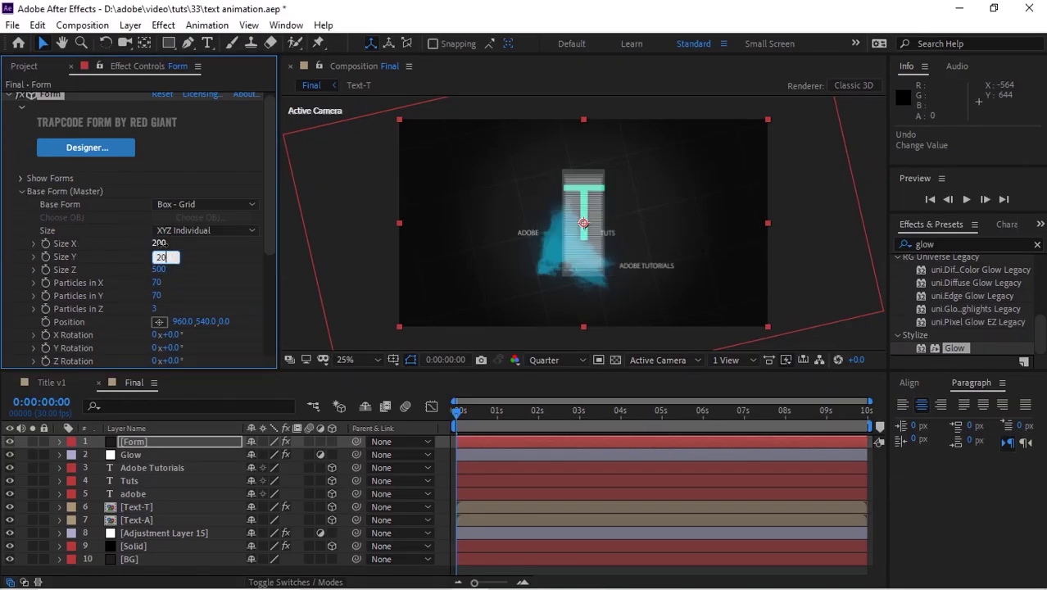
key(Tab)
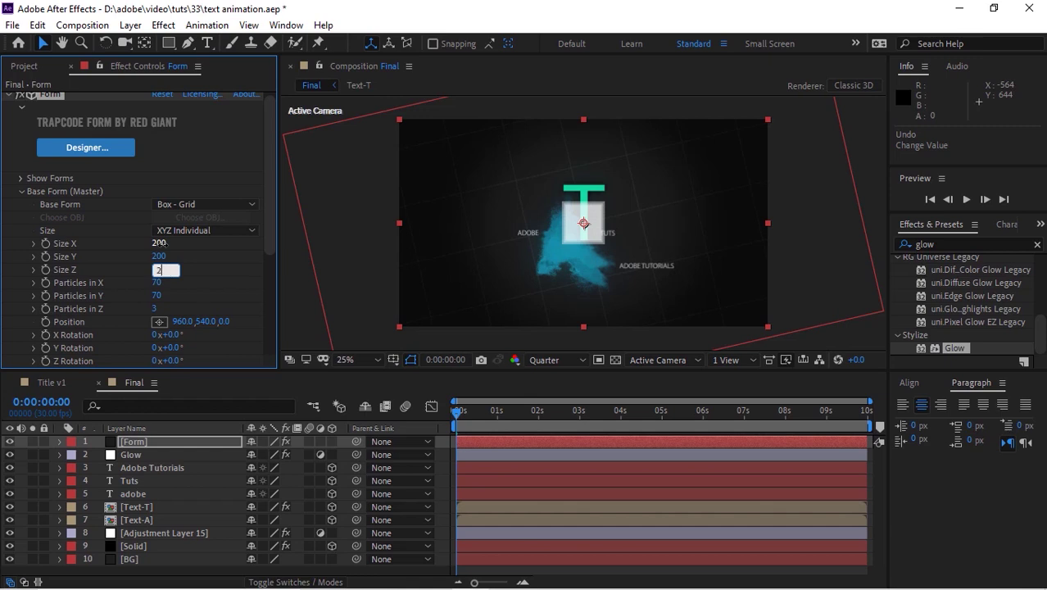
text(1000)
key(Tab)
- Set the base form's particles in X and Y to 5 each and collapse the Base Form settings
text(5)
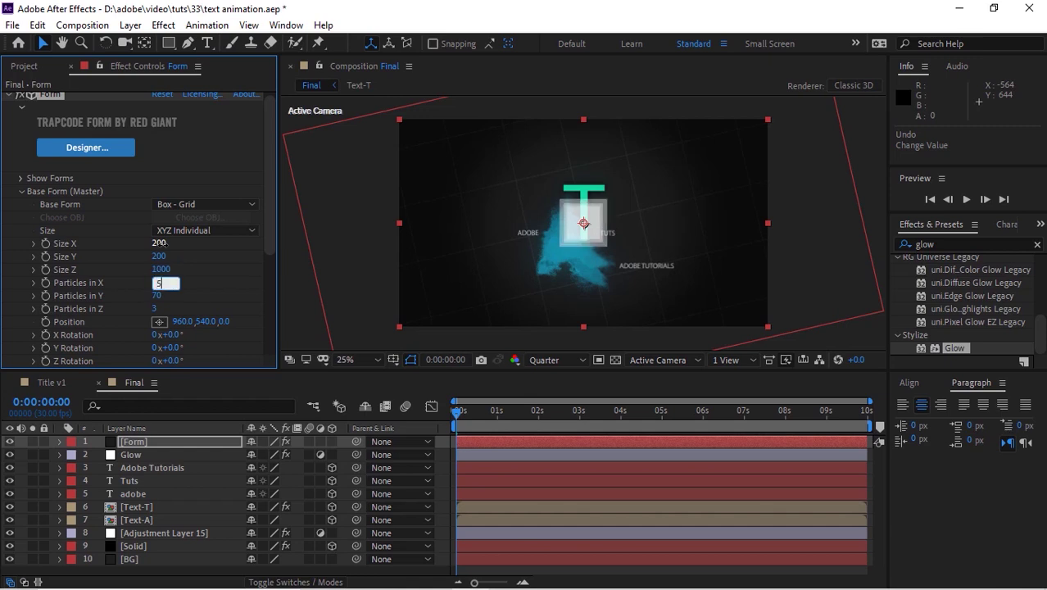
key(Tab)
text(5)
key(Tab)
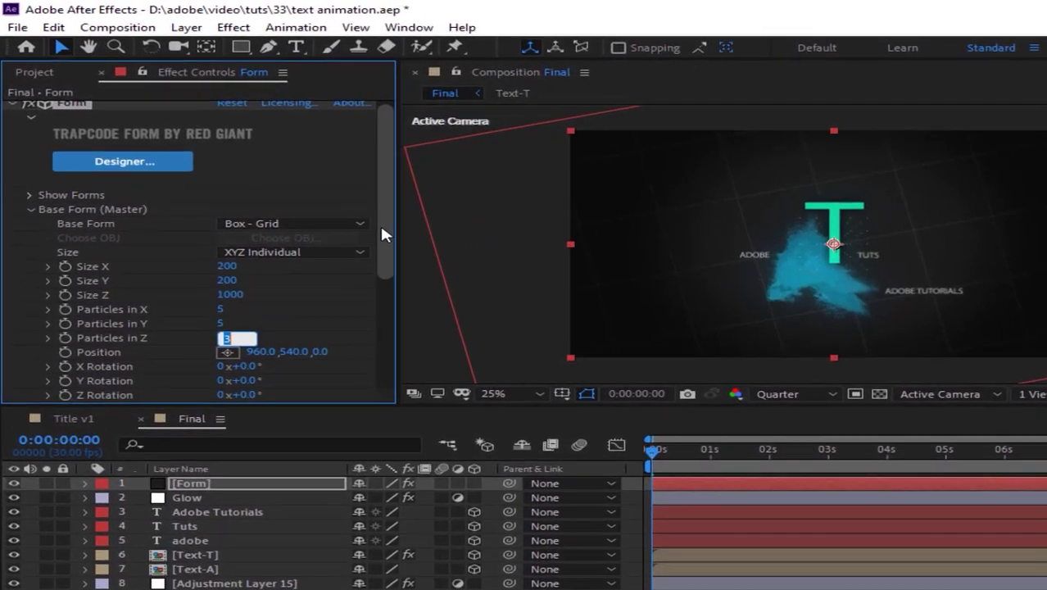
drag(267, 203, 266, 193)
click(24, 193)
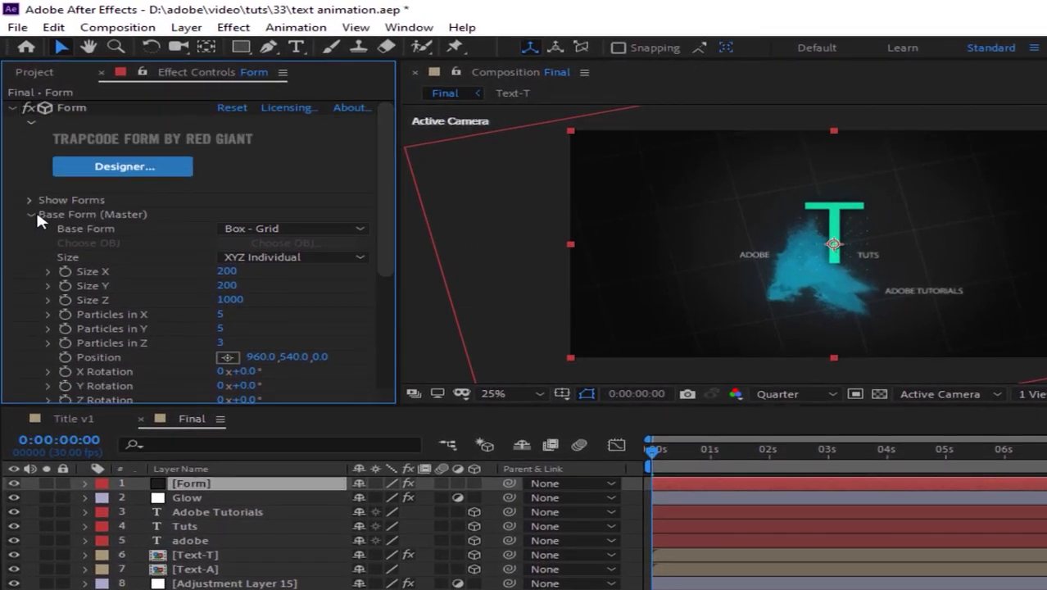
click(32, 214)
- Expand the Form effect's Particle settings and set the particle opacity to 50
click(30, 228)
scroll(195, 151, down, 3)
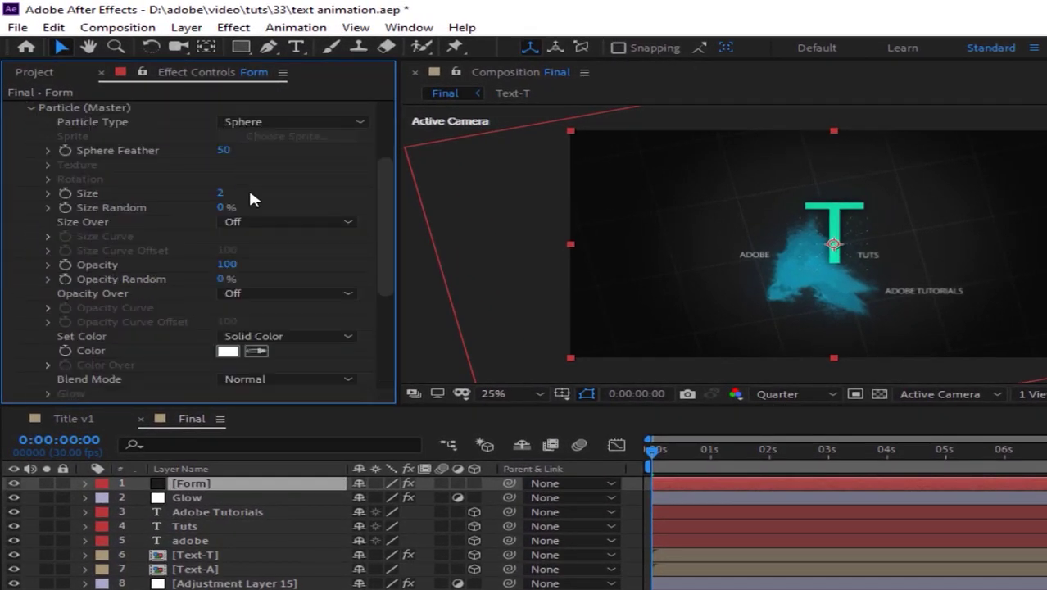
click(227, 264)
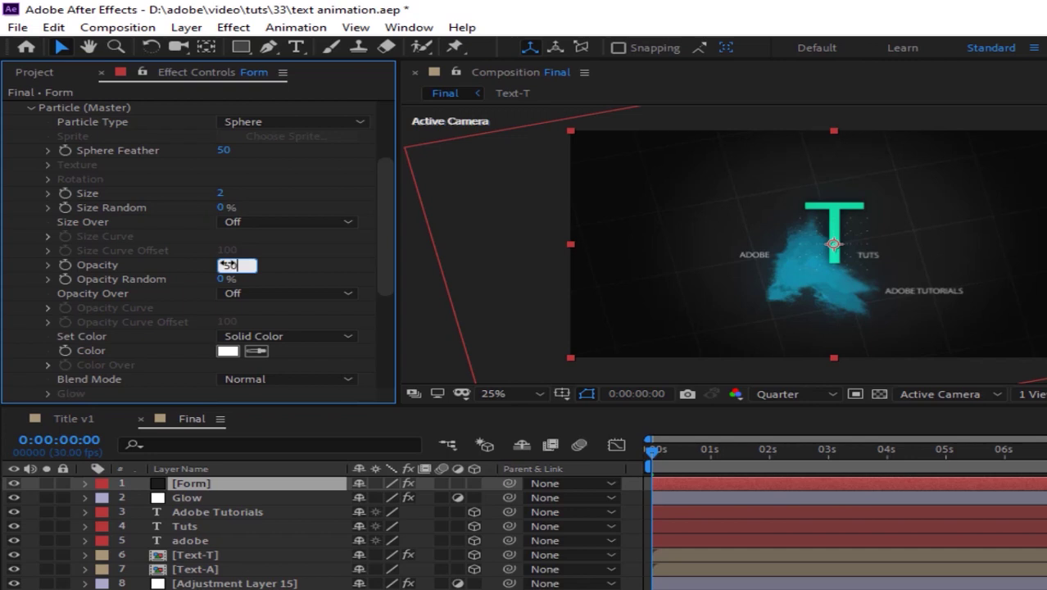
text(50)
key(Return)
- Set the Form particles' Blend Mode to Add
click(388, 311)
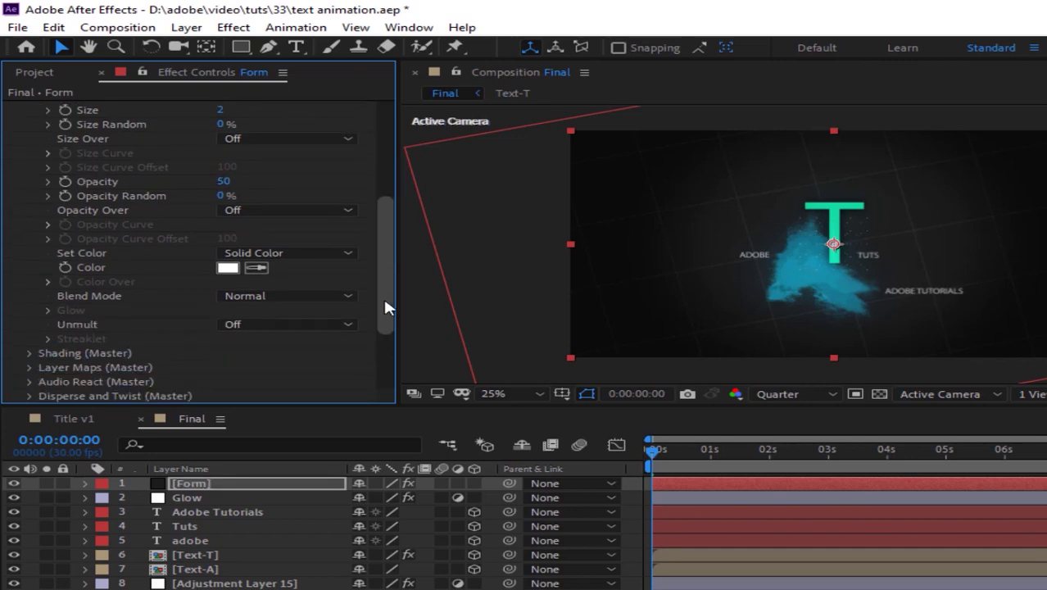
scroll(360, 345, up, 2)
click(287, 373)
click(289, 407)
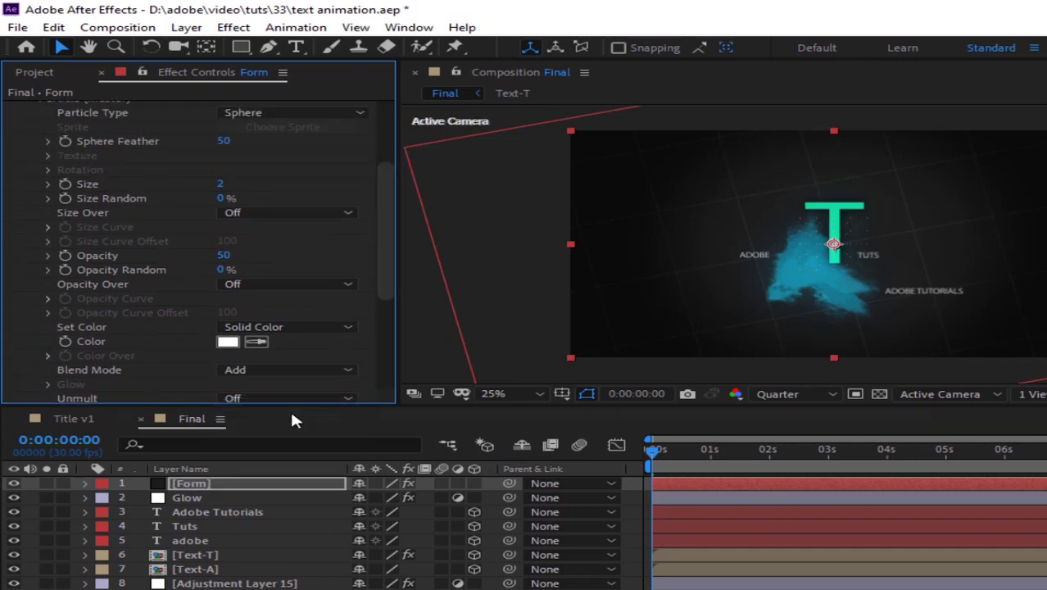
key(period)
scroll(379, 246, up, 2)
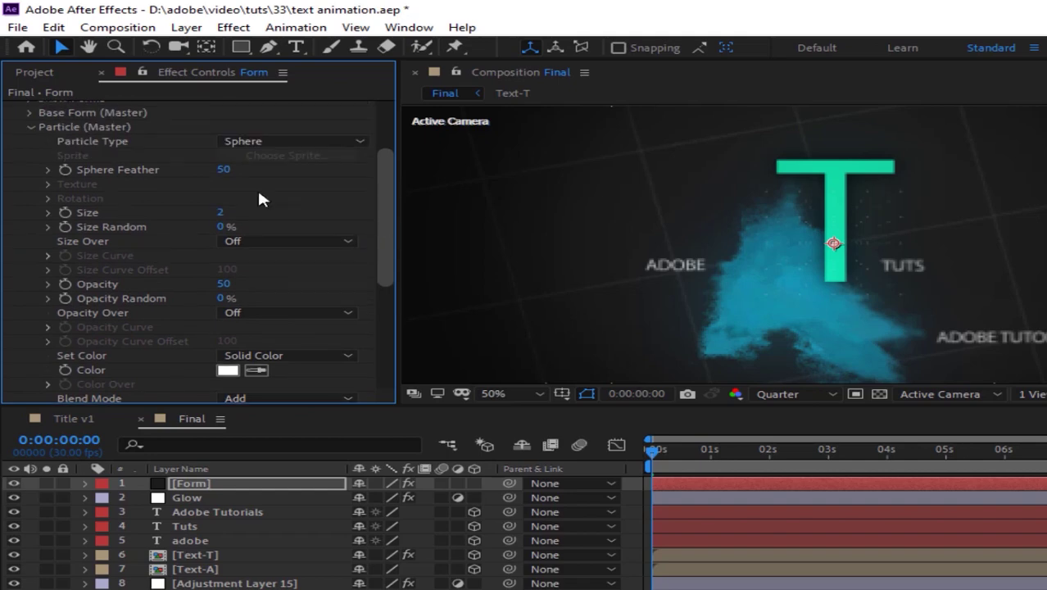
- Set the Form effect's Disperse to 500 under Disperse and Twist, collapsing the settings groups when done
click(30, 117)
click(31, 227)
click(31, 223)
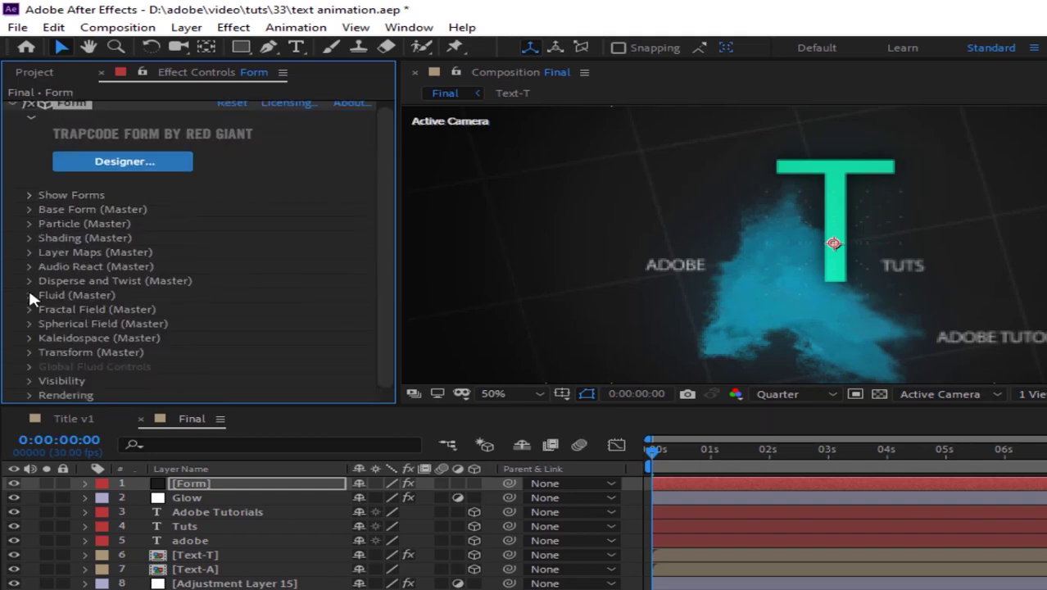
click(29, 280)
click(226, 295)
text(500)
key(Return)
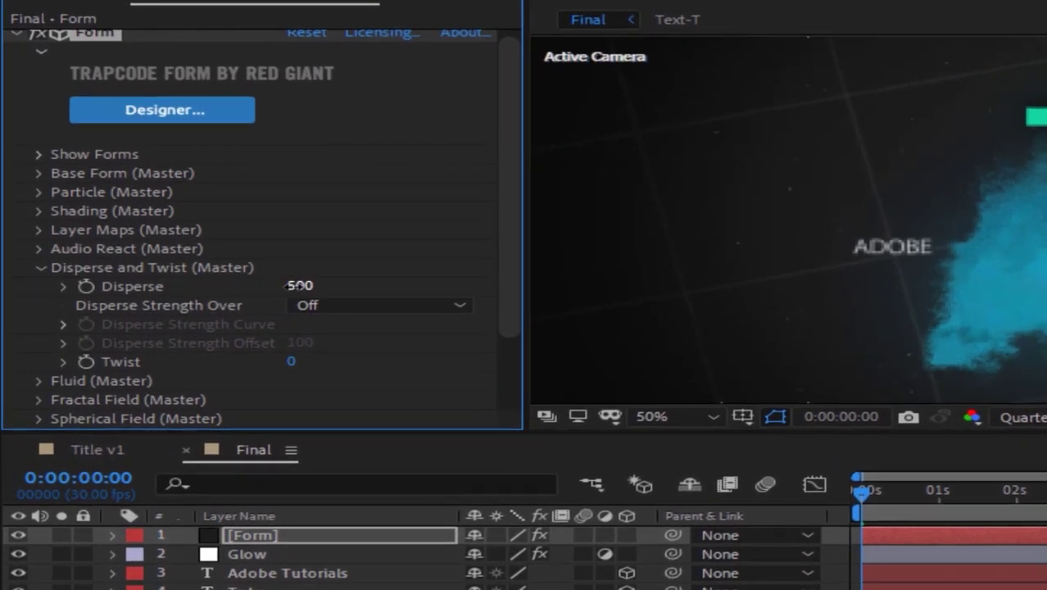
click(40, 268)
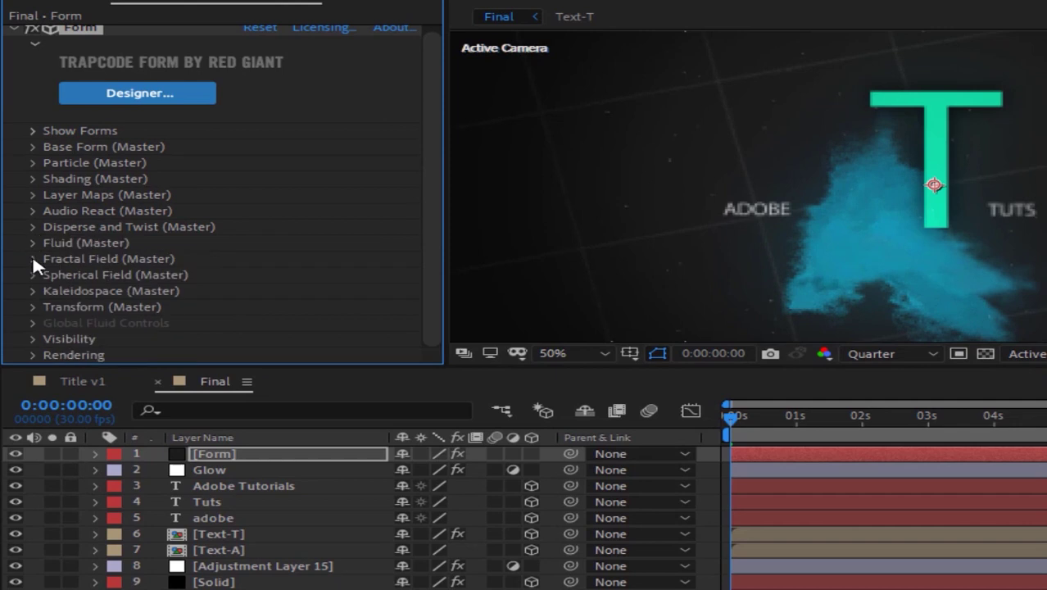
- In the Form effect's Fractal Field, set Displace to 500 and Flow Evolution to 2
click(32, 259)
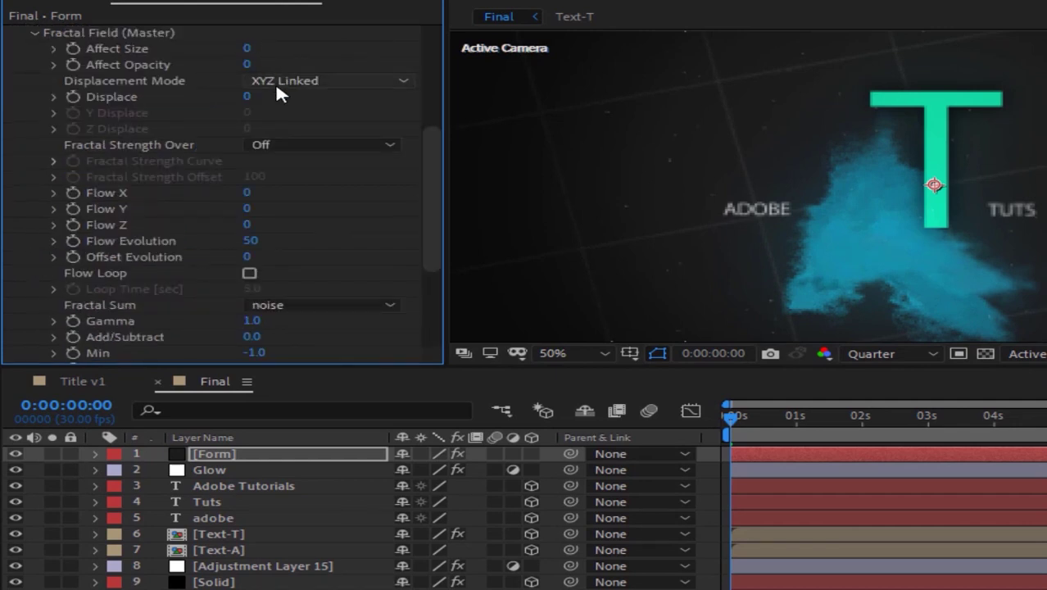
click(247, 96)
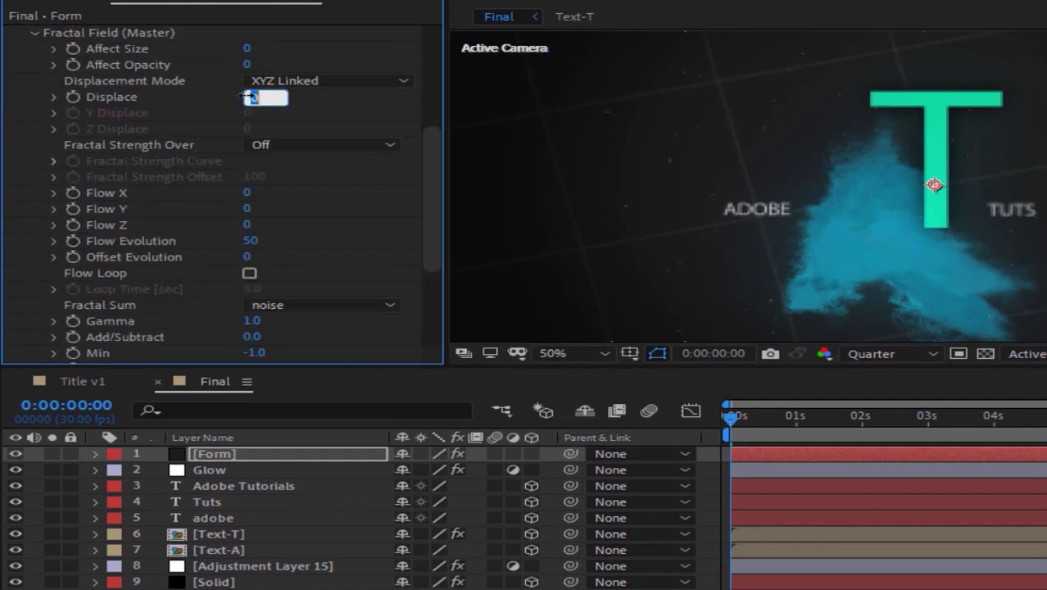
text(500)
key(Return)
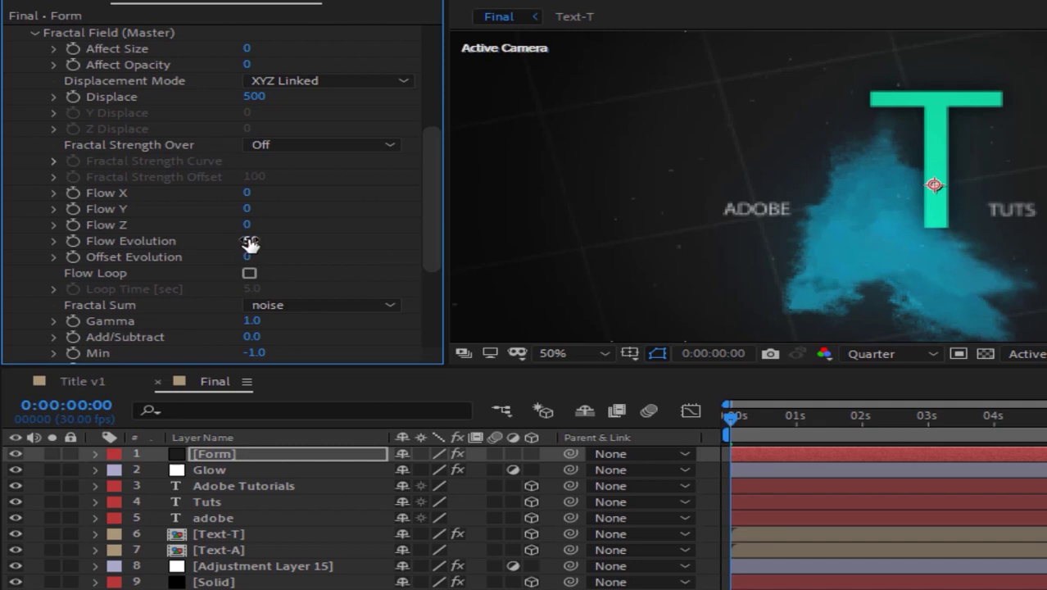
click(250, 240)
text(2)
key(Return)
- Set the composition preview resolution to Full and collapse the Fractal Field settings
click(889, 353)
click(881, 398)
mouse_move(425, 164)
mouse_down()
mouse_move(431, 218)
mouse_move(426, 149)
mouse_up()
click(34, 199)
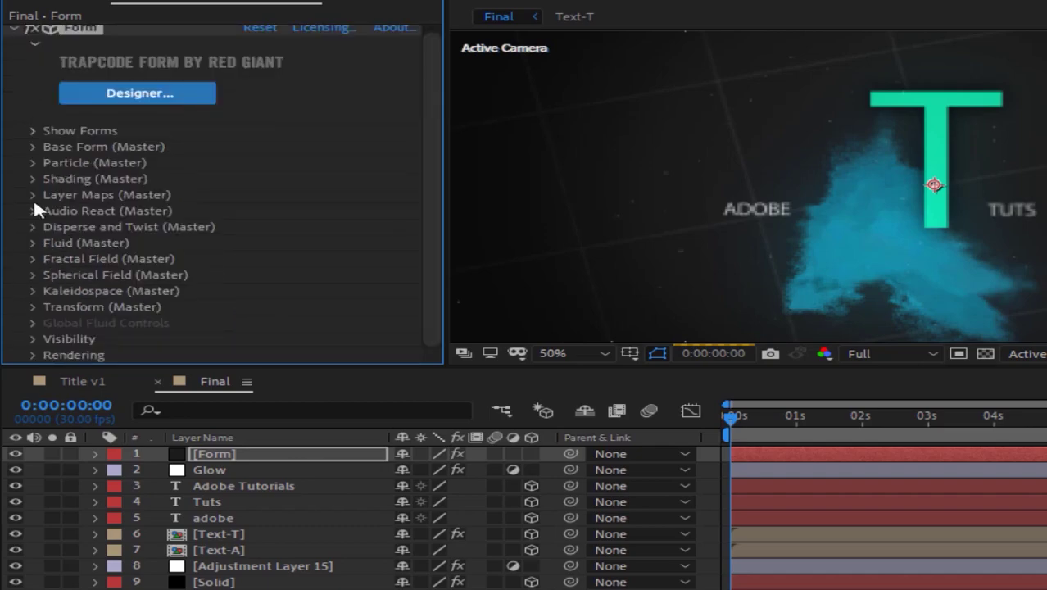
click(34, 273)
click(33, 274)
- Add a two-node camera with the 50mm preset to the Final composition
right_click(279, 566)
mouse_move(566, 407)
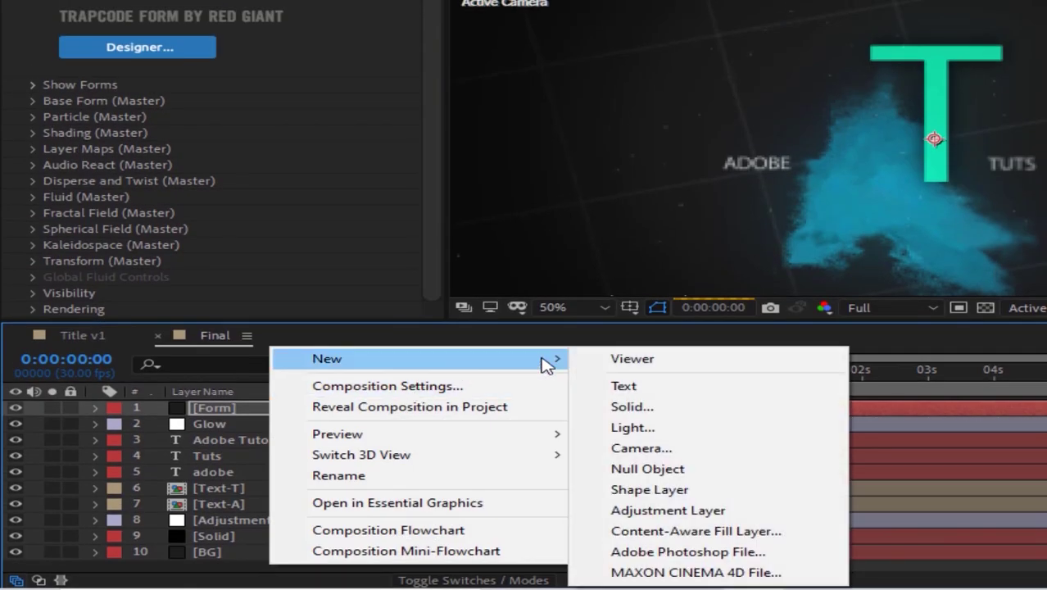
click(660, 496)
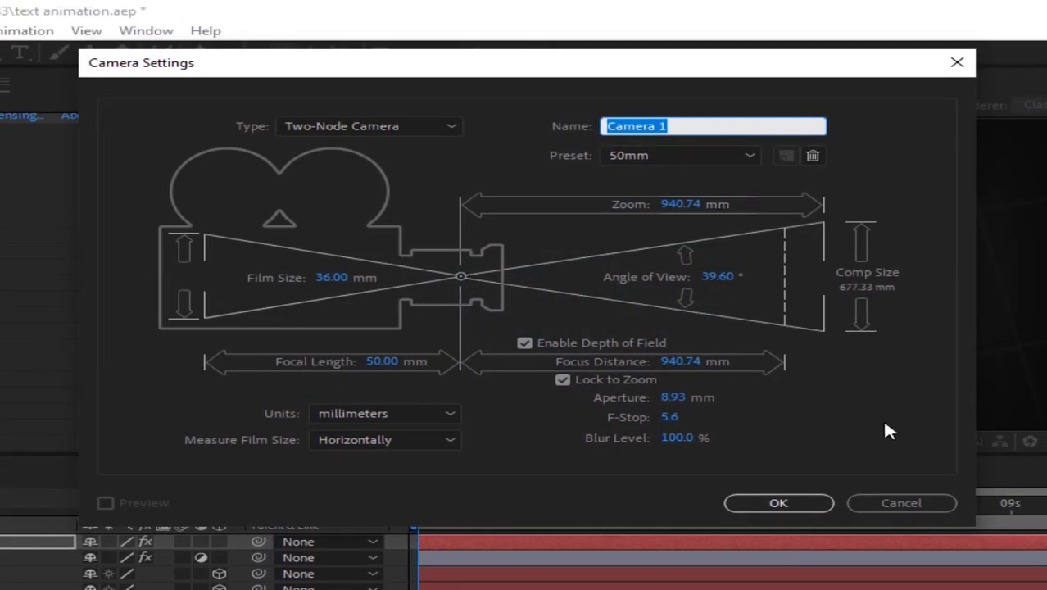
click(778, 502)
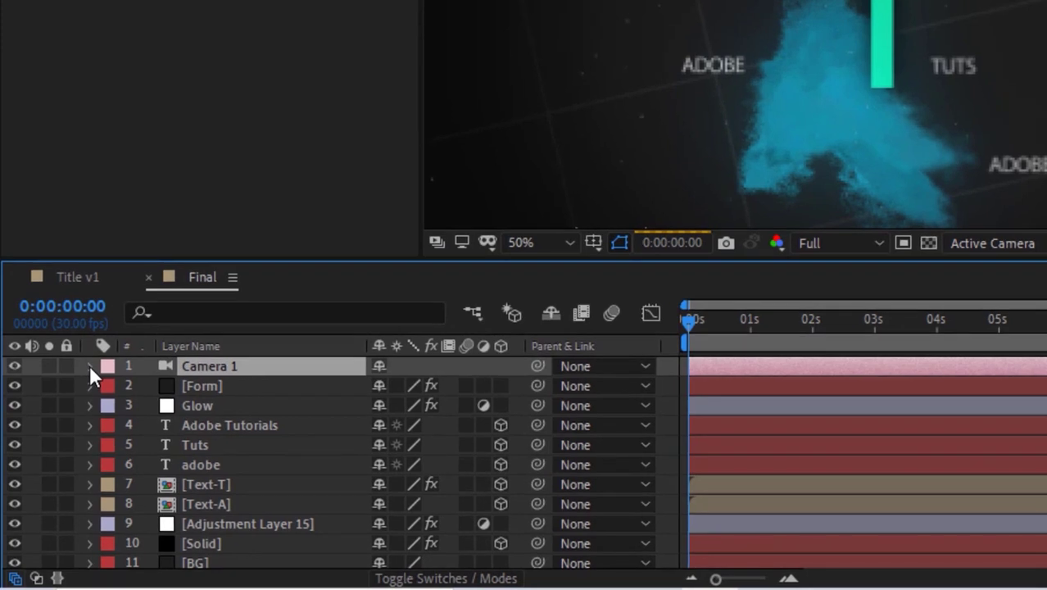
- Keyframe the camera's Position at 0:00:00:00 with a Z value of -2000
click(89, 365)
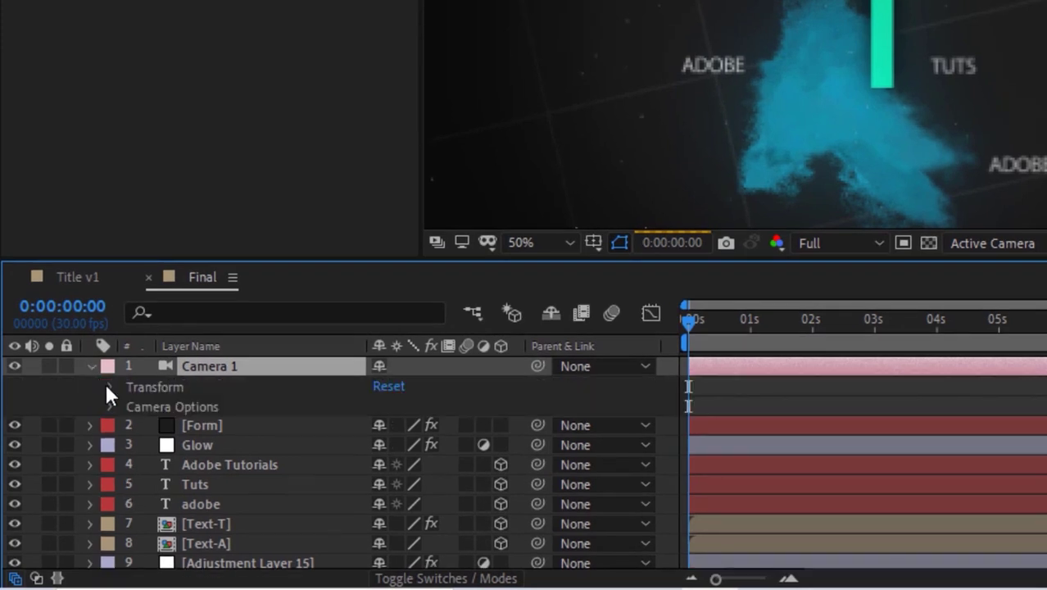
click(109, 387)
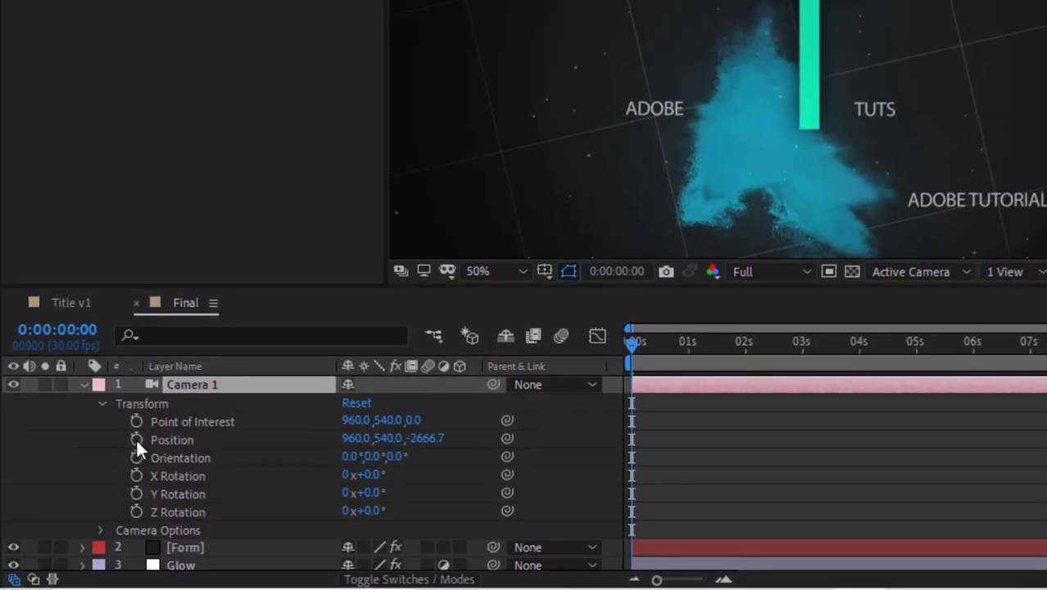
click(136, 440)
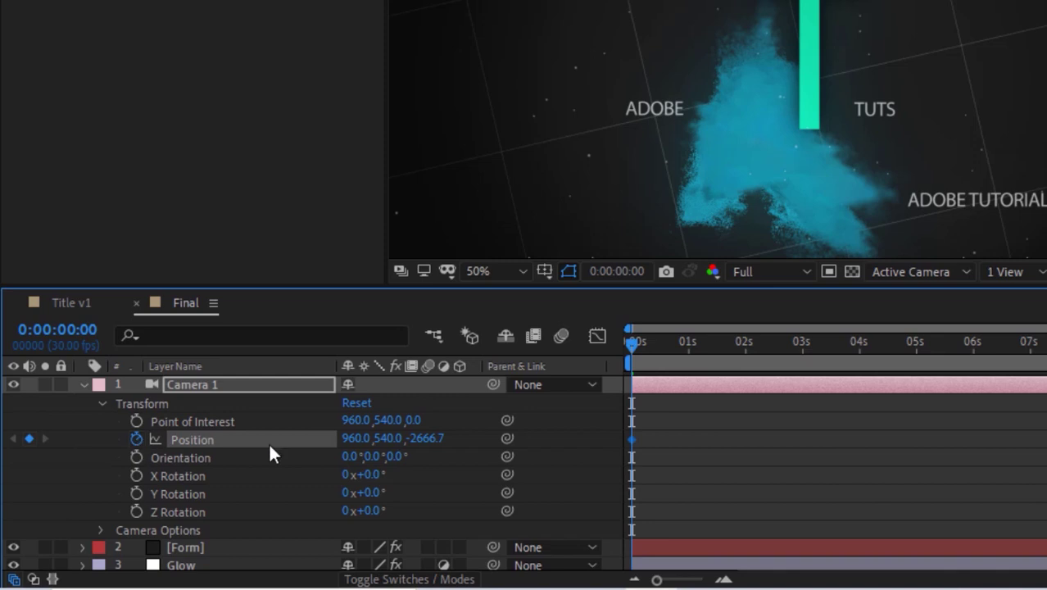
click(426, 439)
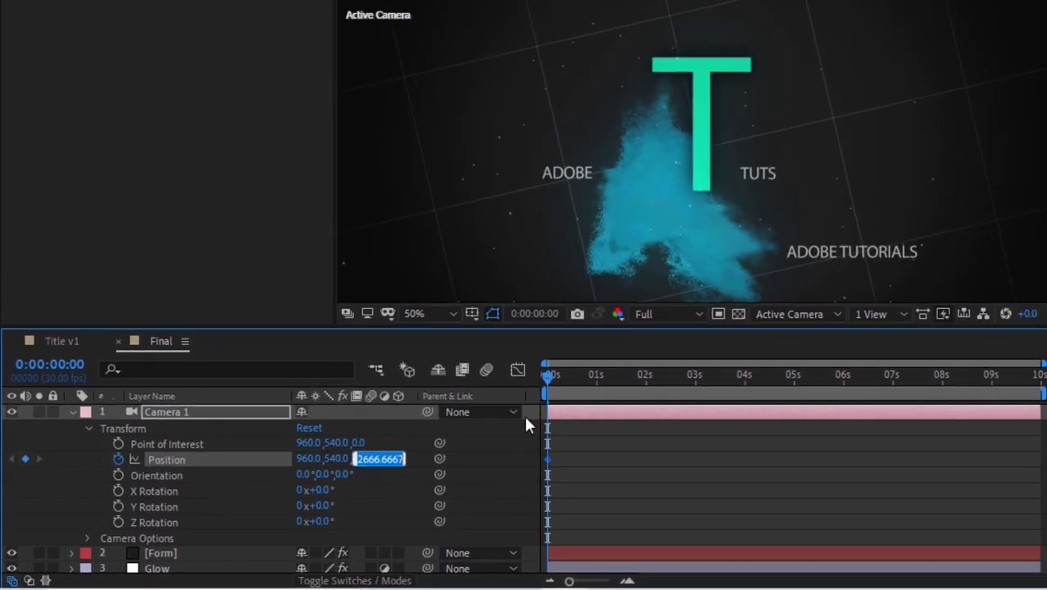
text(-2000)
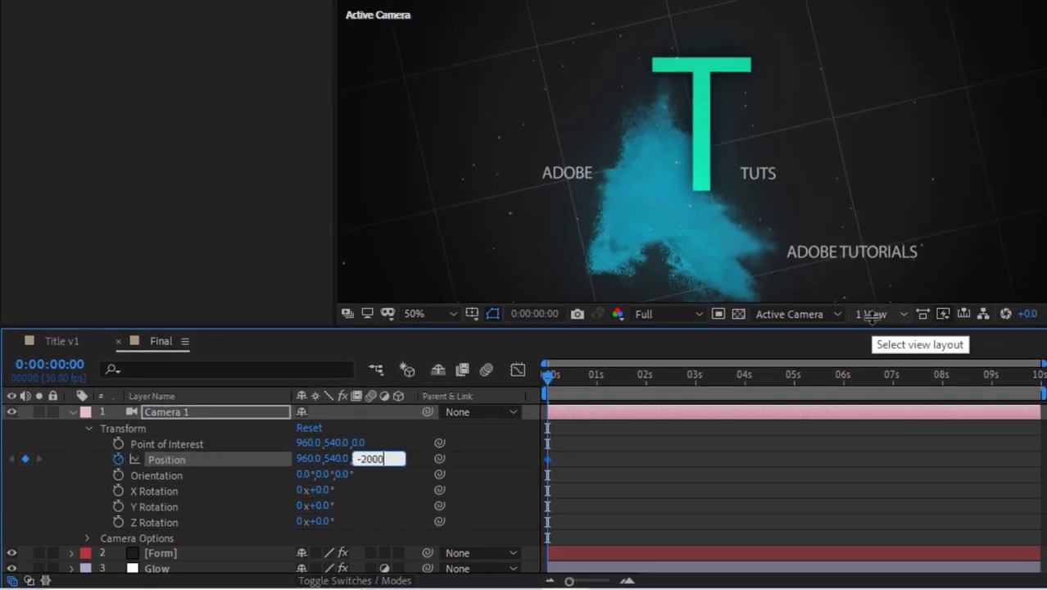
key(Return)
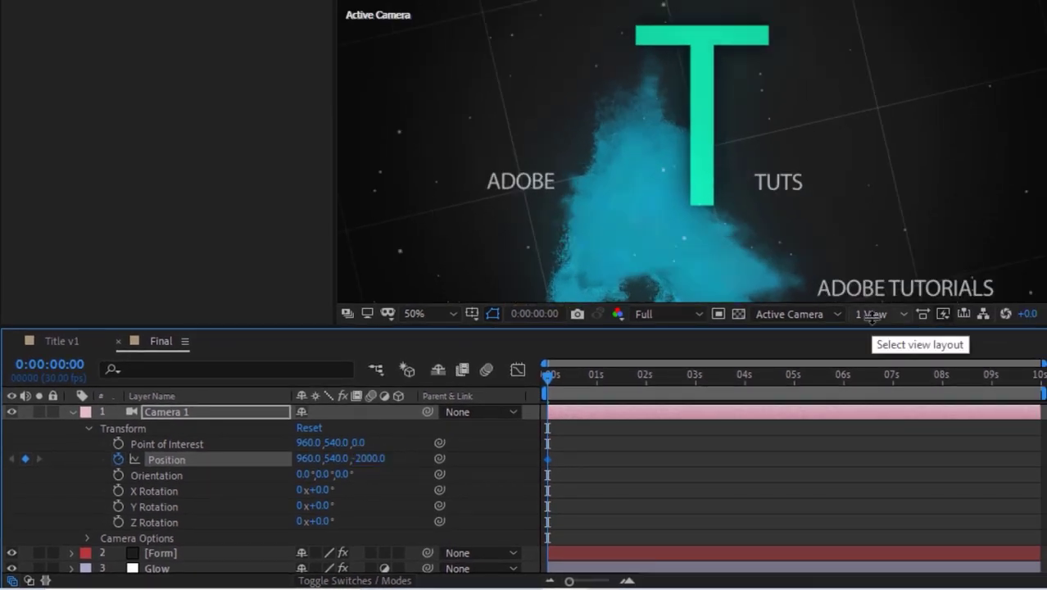
- At frame 98 (0:00:03:08), set the camera's Position to Y 397 and Z -2100
click(77, 363)
text(98)
key(Return)
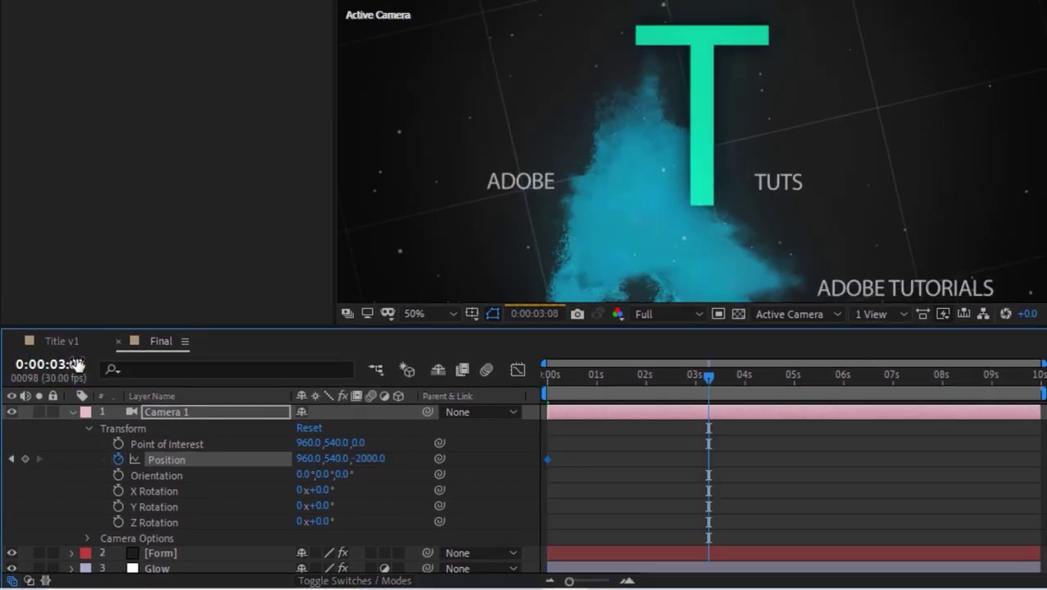
click(332, 458)
text(357)
key(Tab)
text(-)
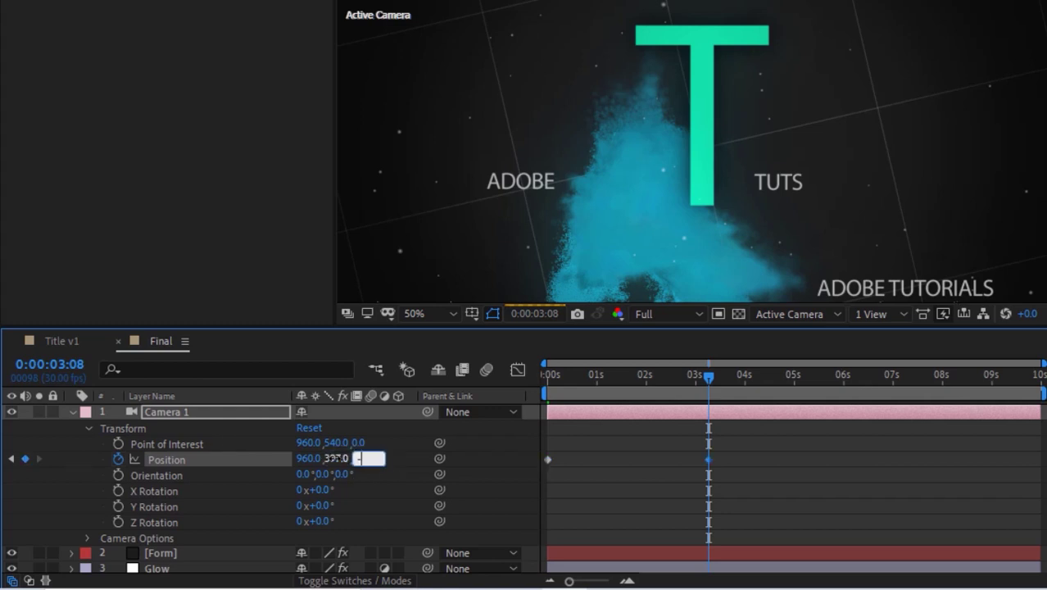
key(Return)
key(comma)
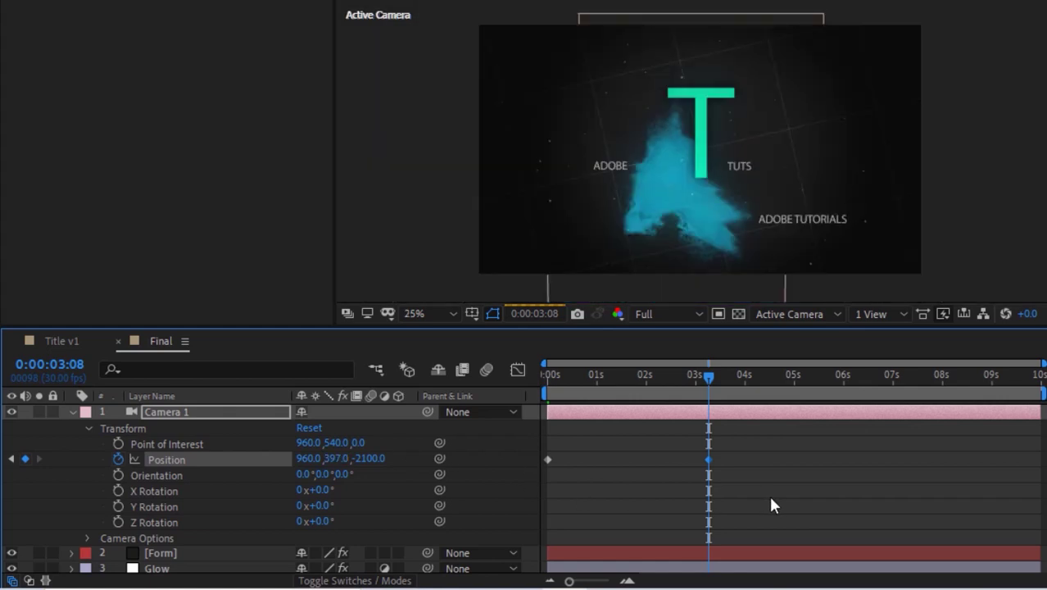
- Apply Easy Ease to both of the camera's Position keyframes
drag(771, 495, 537, 432)
mouse_move(624, 443)
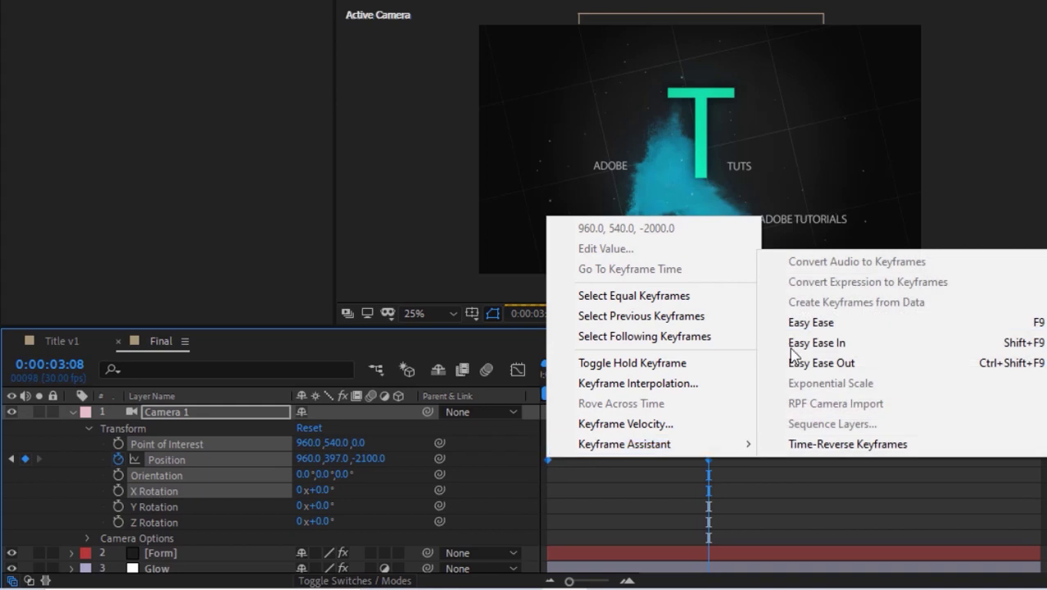
click(828, 322)
click(635, 500)
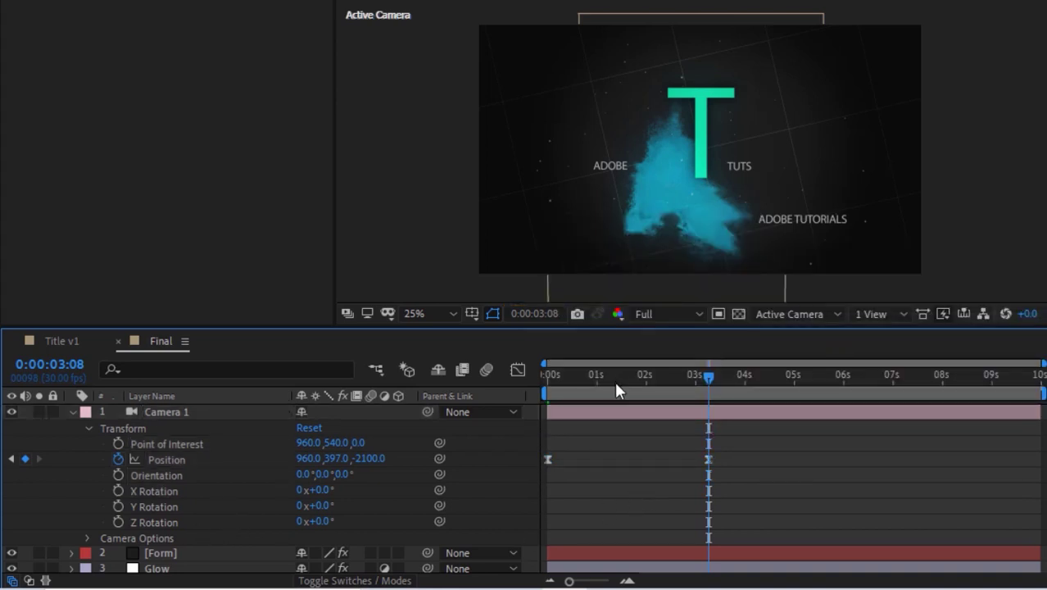
- Keyframe the camera's Z Rotation at 3° at the start of the timeline
key(Home)
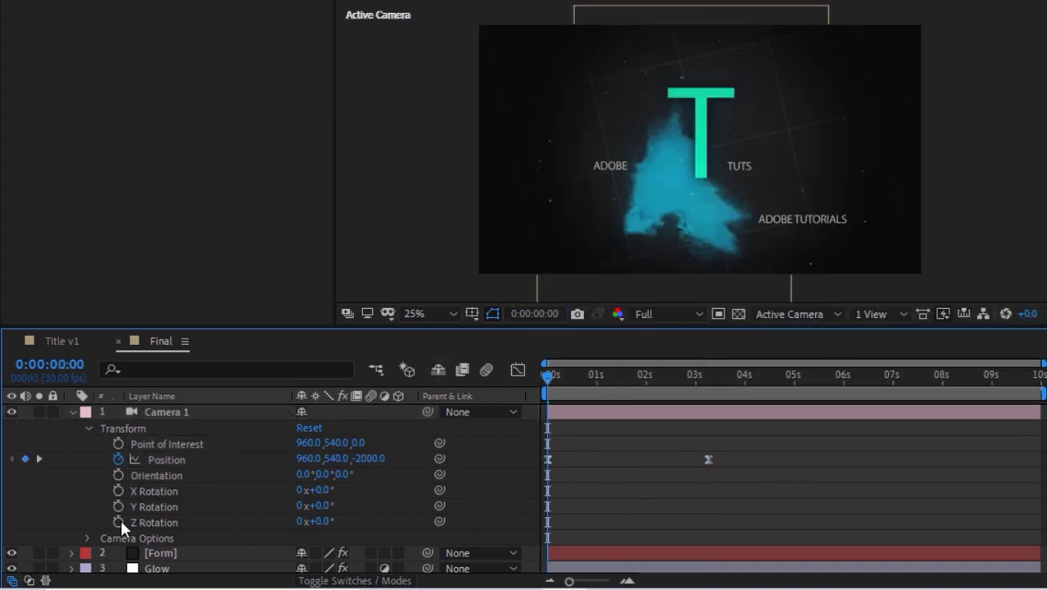
click(118, 522)
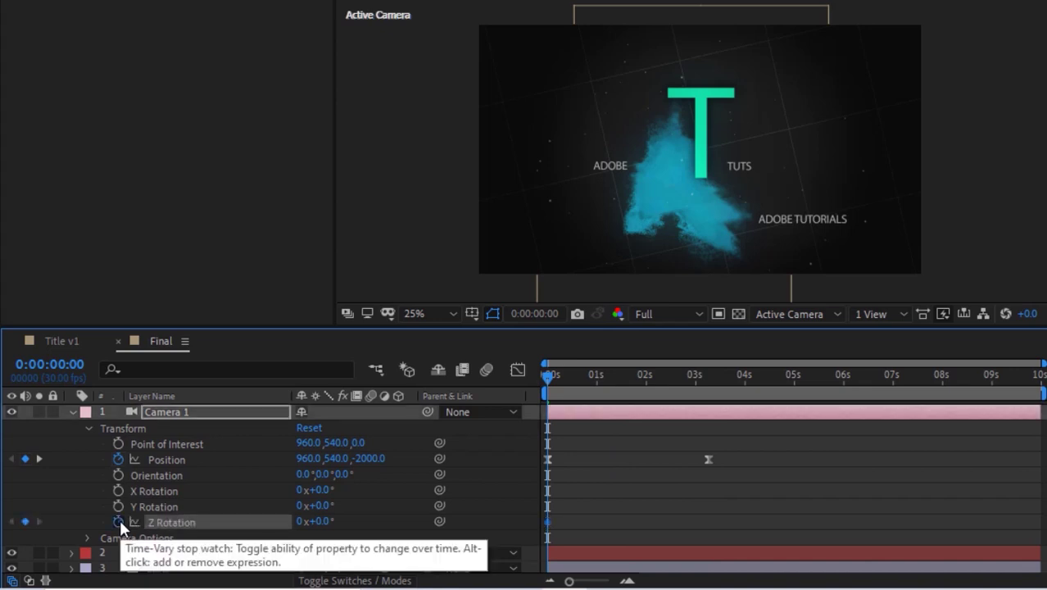
click(323, 521)
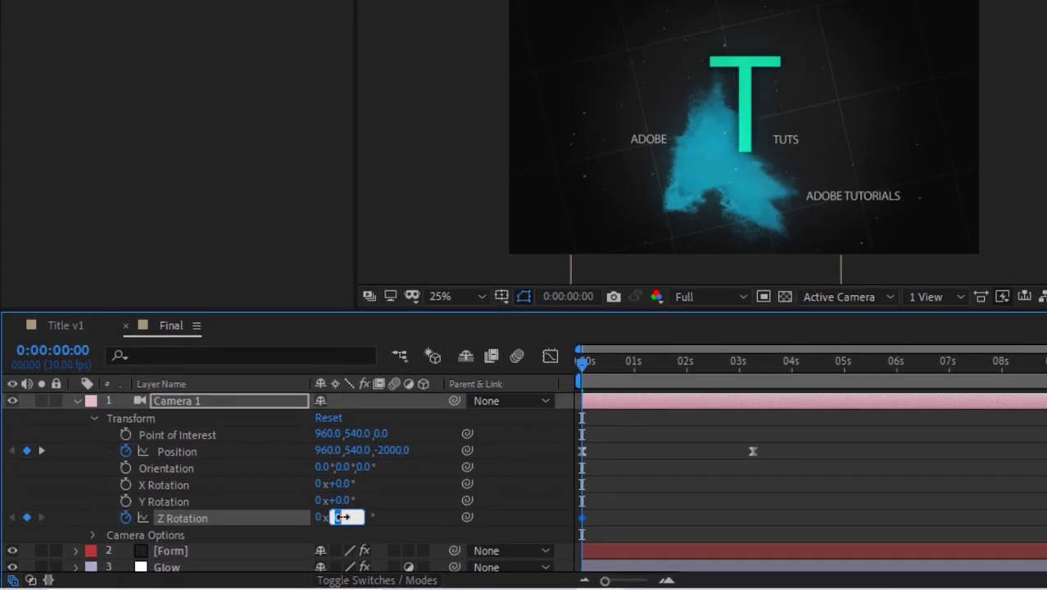
text(3)
key(Return)
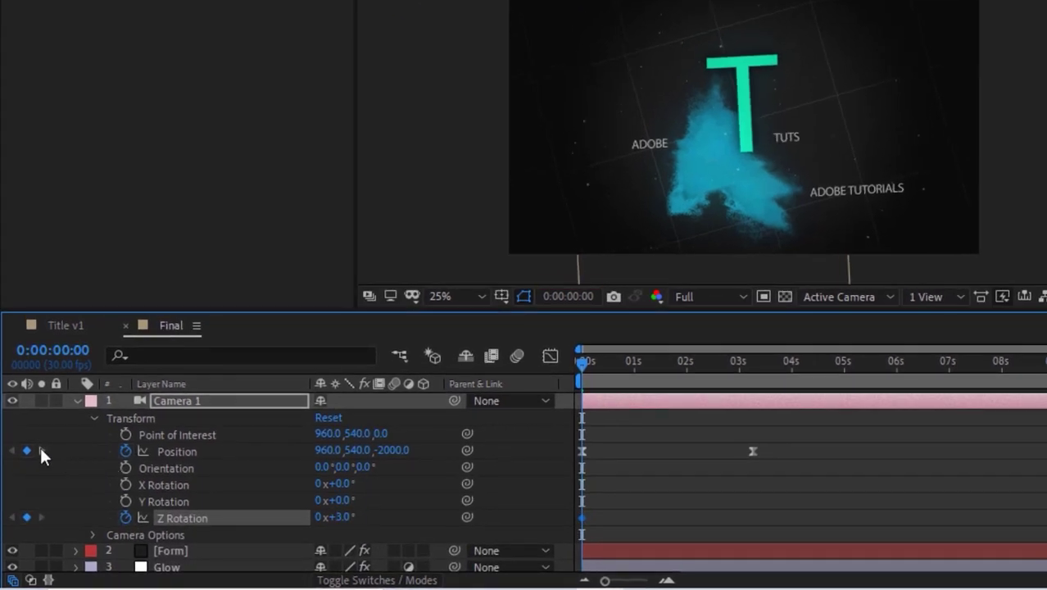
- Set the camera's Z Rotation to 2° at the second Position keyframe, 0:00:03:08
click(40, 449)
click(342, 518)
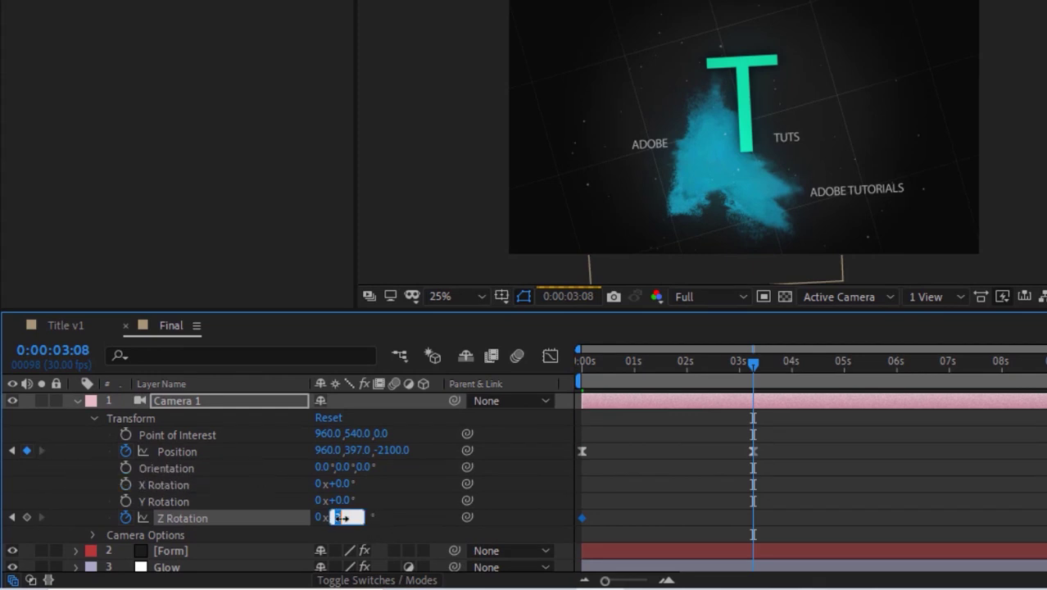
text(2)
key(Return)
- Apply Easy Ease to both of the camera's Z Rotation keyframes
drag(832, 517, 561, 512)
right_click(580, 518)
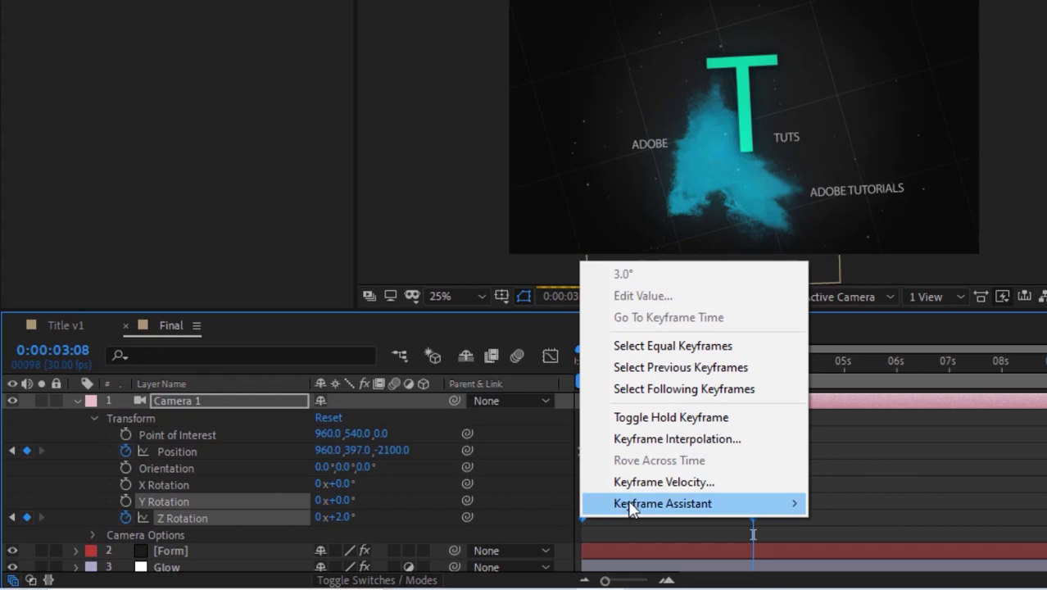
mouse_move(655, 500)
click(920, 374)
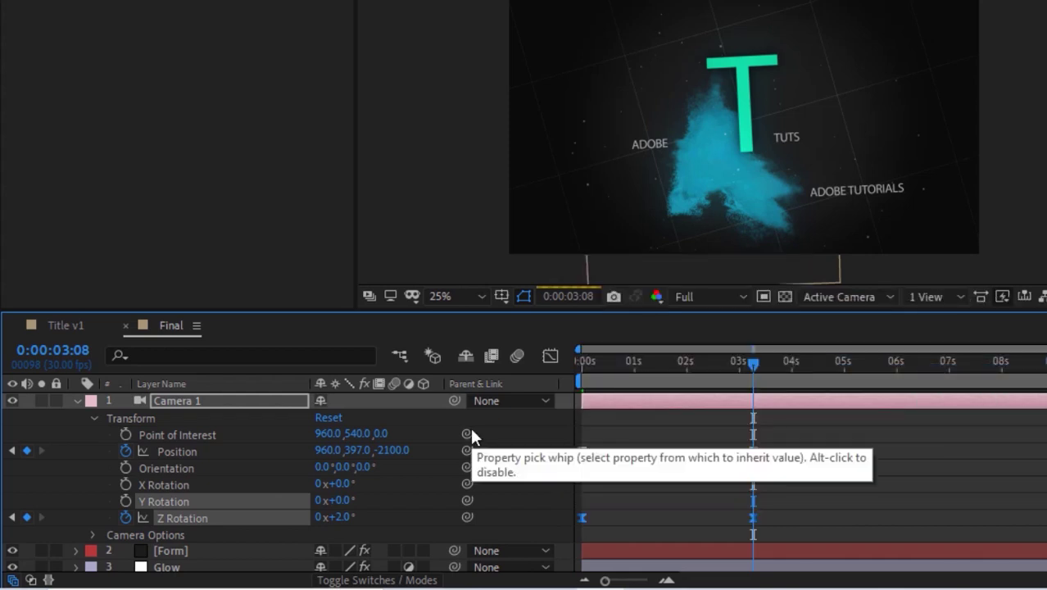
- In the Camera Options, keyframe Focus Distance at 0:00:00:00 with a value of 2000 pixels
click(93, 419)
click(93, 434)
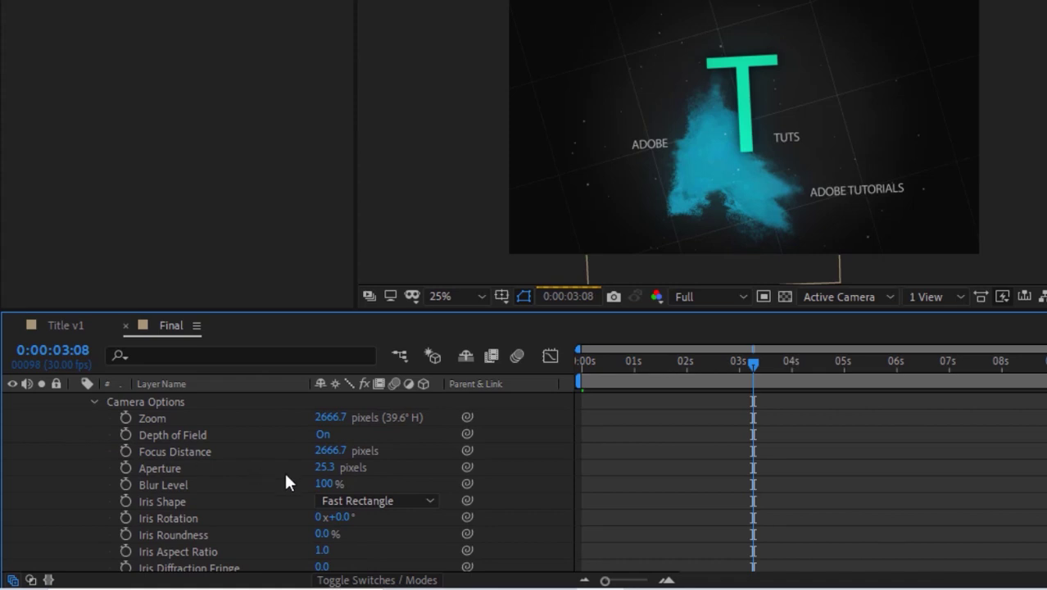
drag(698, 362, 554, 366)
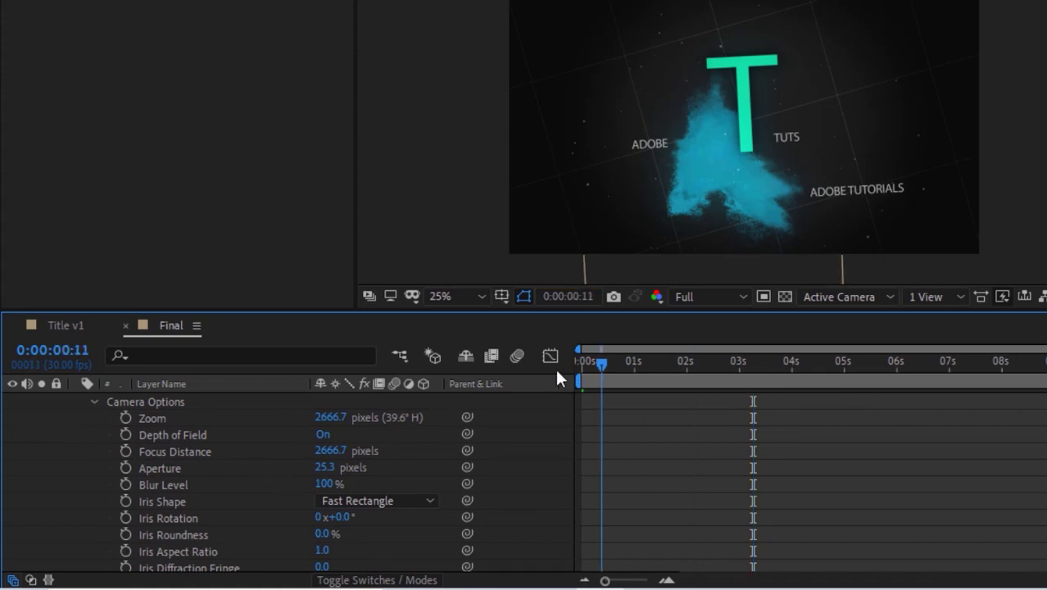
click(124, 450)
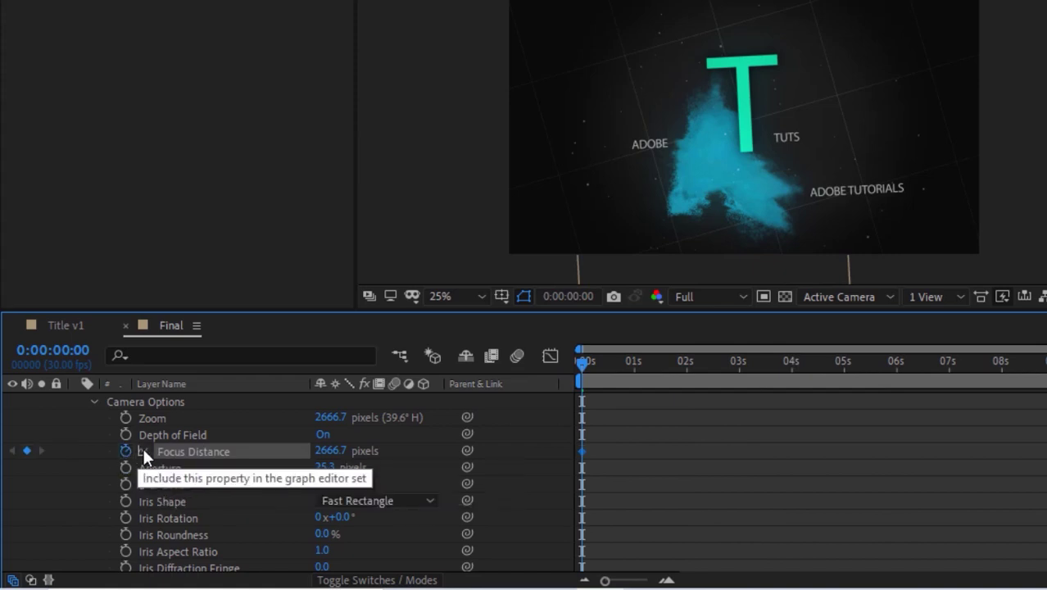
click(331, 452)
text(2000)
key(Return)
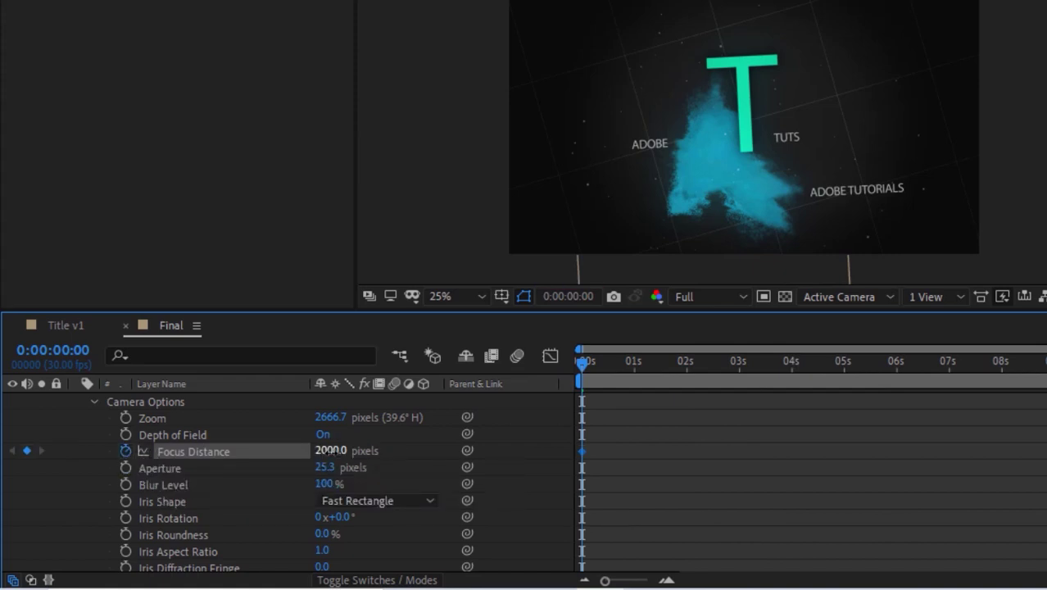
- Set the camera's Focus Distance to 2100 pixels at frame 98 (0:00:03:08)
click(50, 354)
text(98)
key(Return)
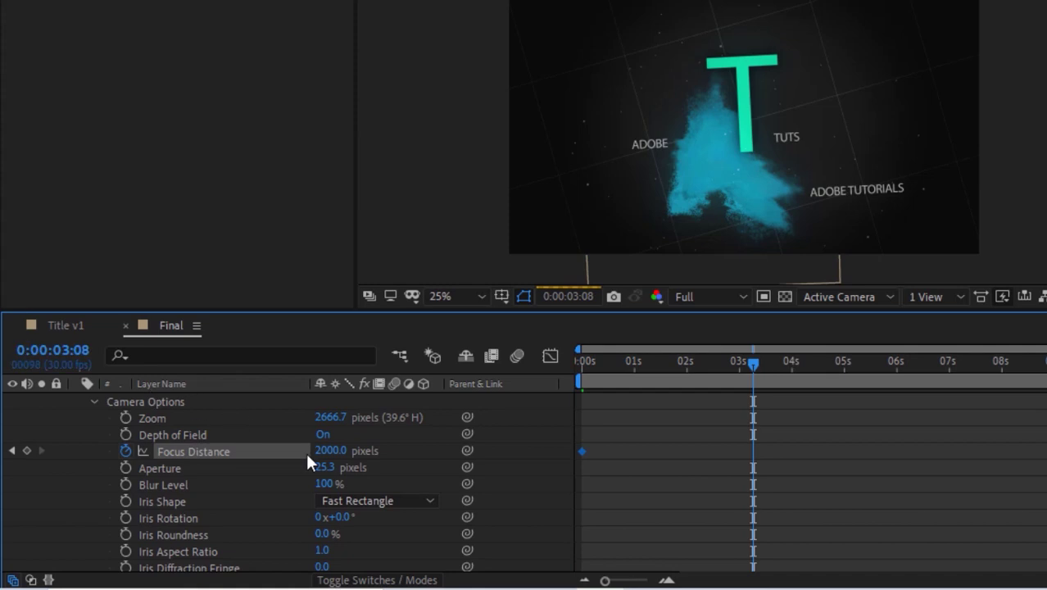
click(330, 450)
text(2100)
key(Return)
- Apply Easy Ease to both of the camera's Focus Distance keyframes
drag(840, 492, 574, 424)
right_click(579, 452)
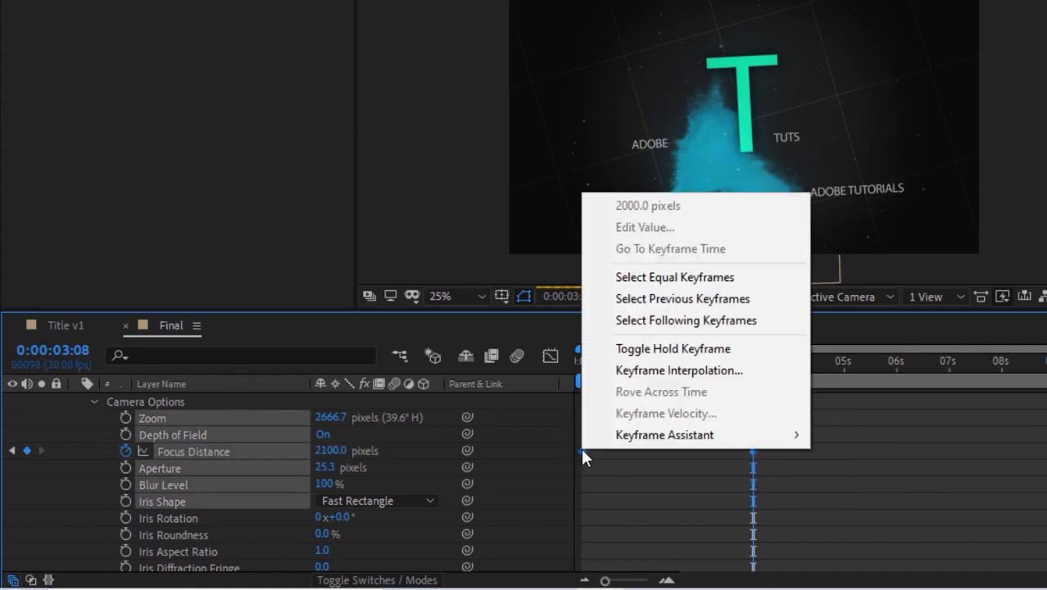
mouse_move(627, 445)
click(836, 325)
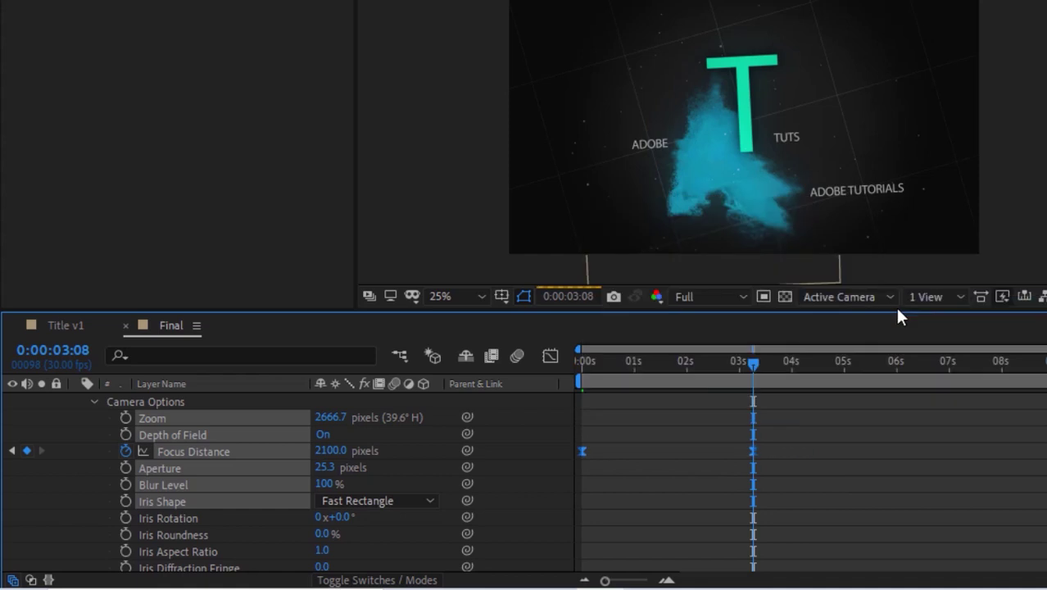
- Set the camera's Aperture to 100 pixels and its Blur Level to 300%
click(791, 493)
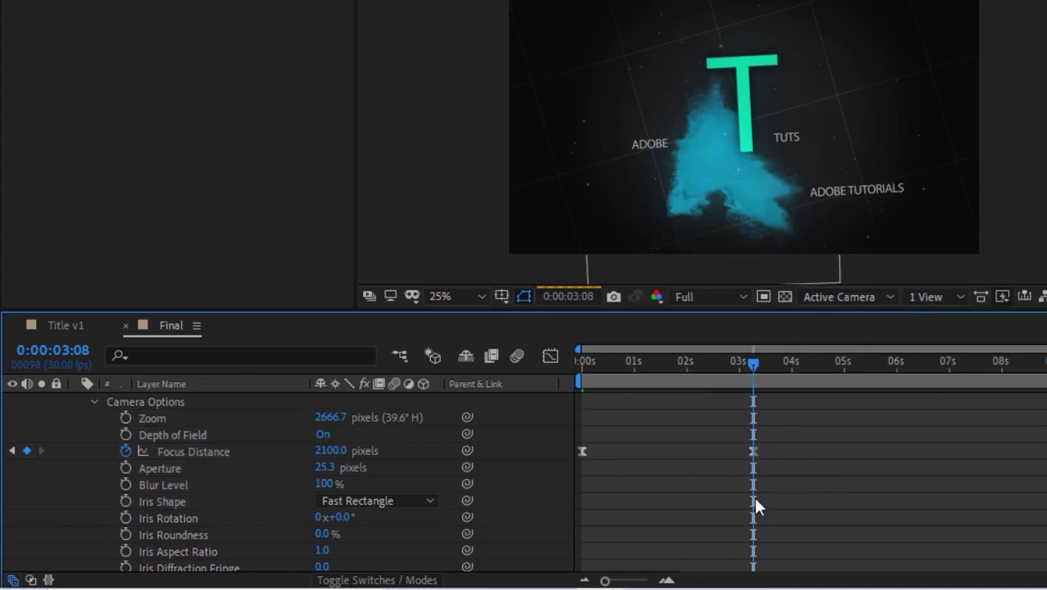
click(328, 468)
text(100)
key(Tab)
text(300)
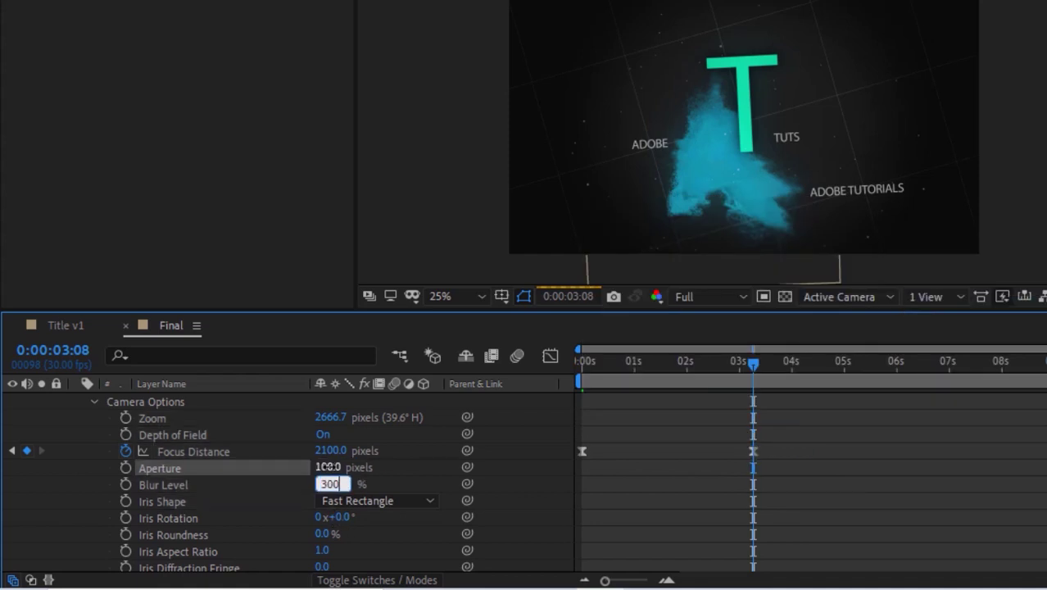
key(Return)
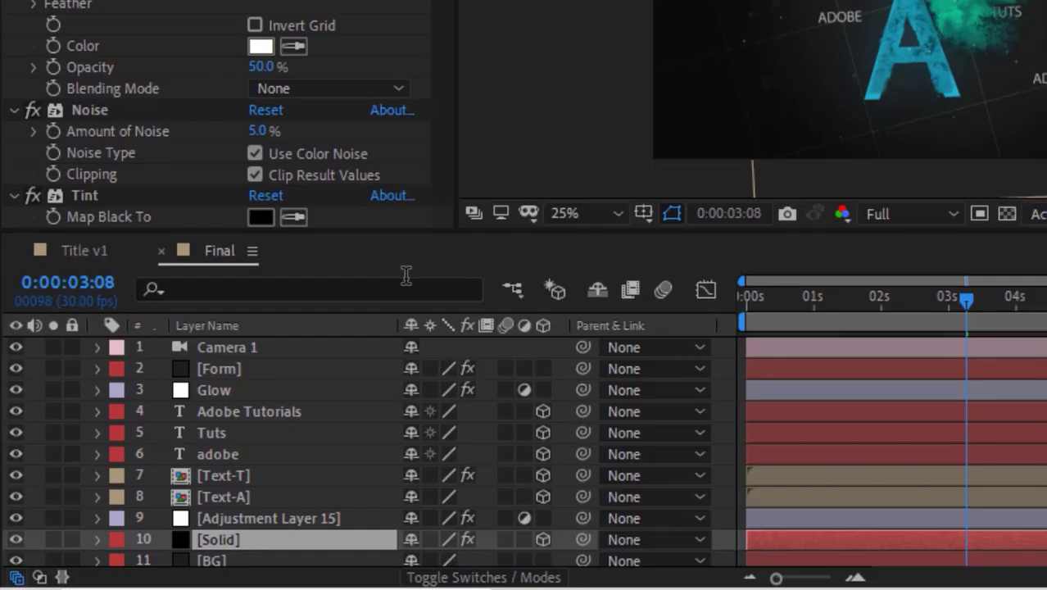
- Create a new adjustment layer above Camera 1 in the Final composition and apply the Exposure effect to it
click(213, 40)
mouse_move(287, 82)
click(683, 235)
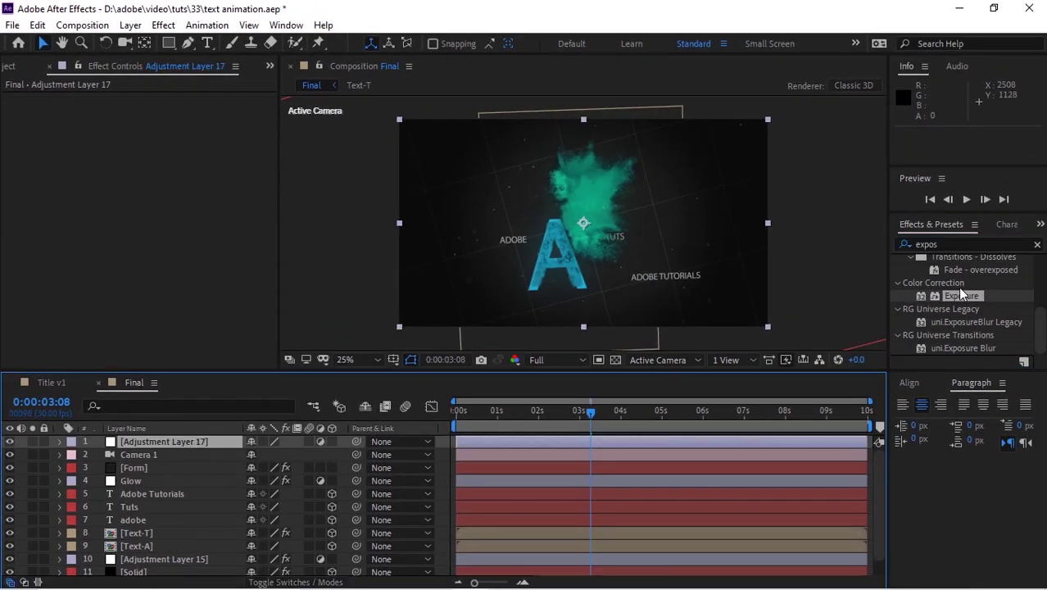
drag(963, 295, 227, 444)
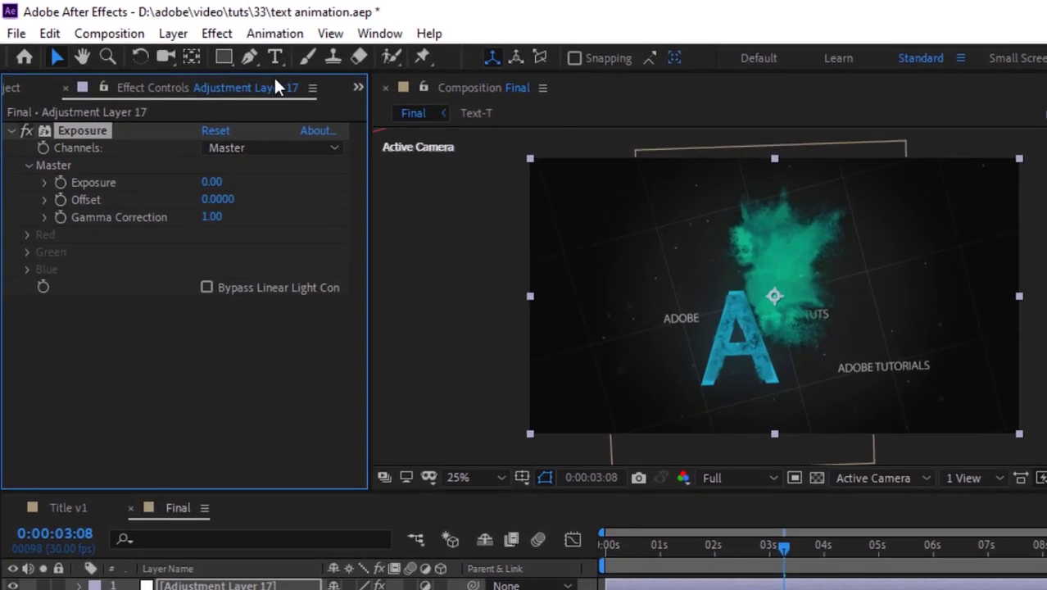
- Add the expression wiggle(10,.5) > 0 ? 0 : -.3 to the Master Exposure property of the new adjustment layer
alt+click(59, 183)
text(wiggle(10,.5) > 0 ? 0 : -.3)
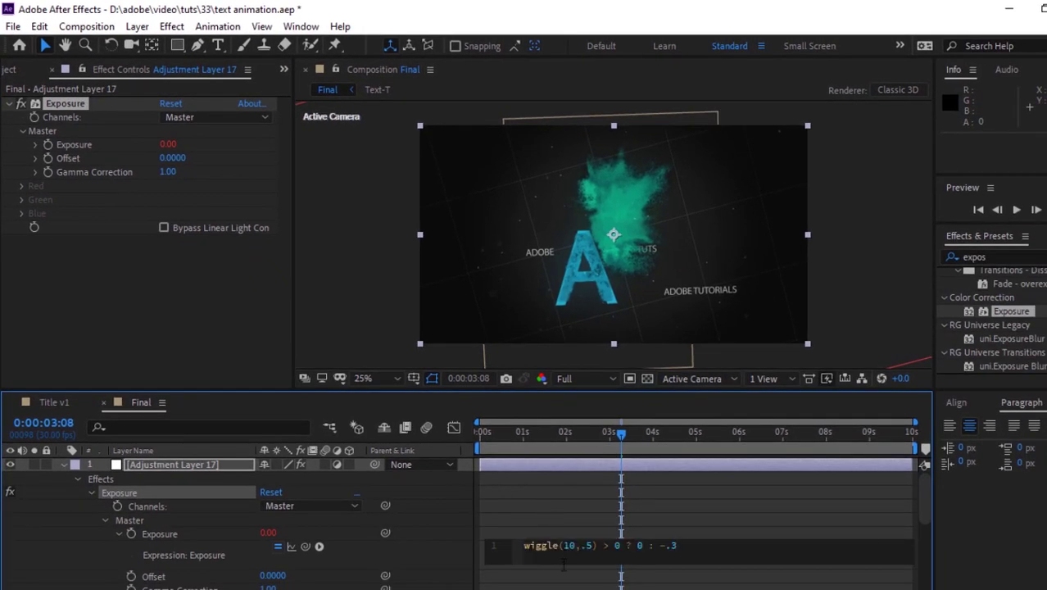
click(438, 570)
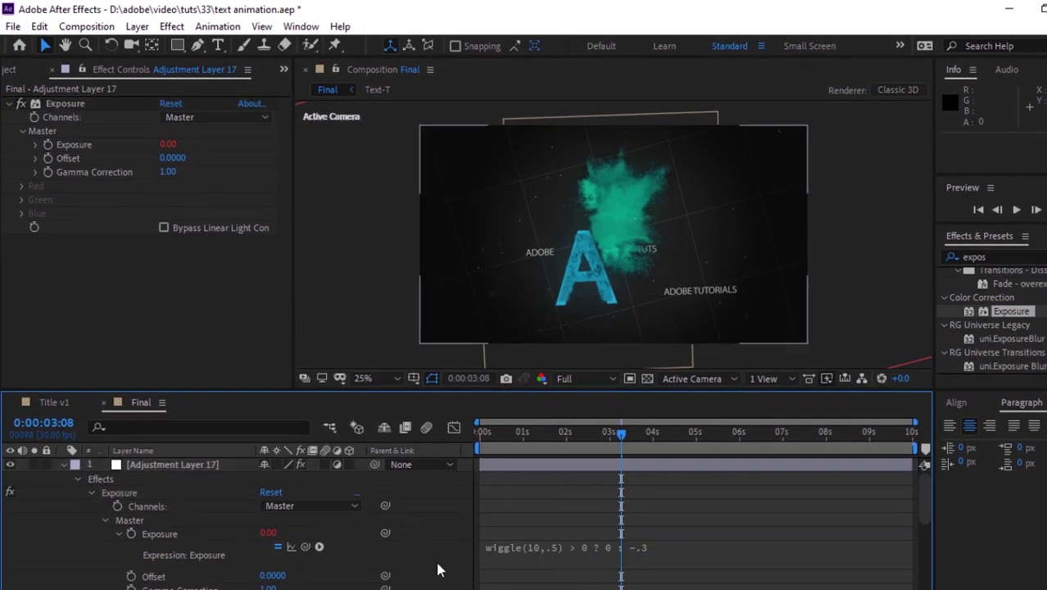
click(63, 466)
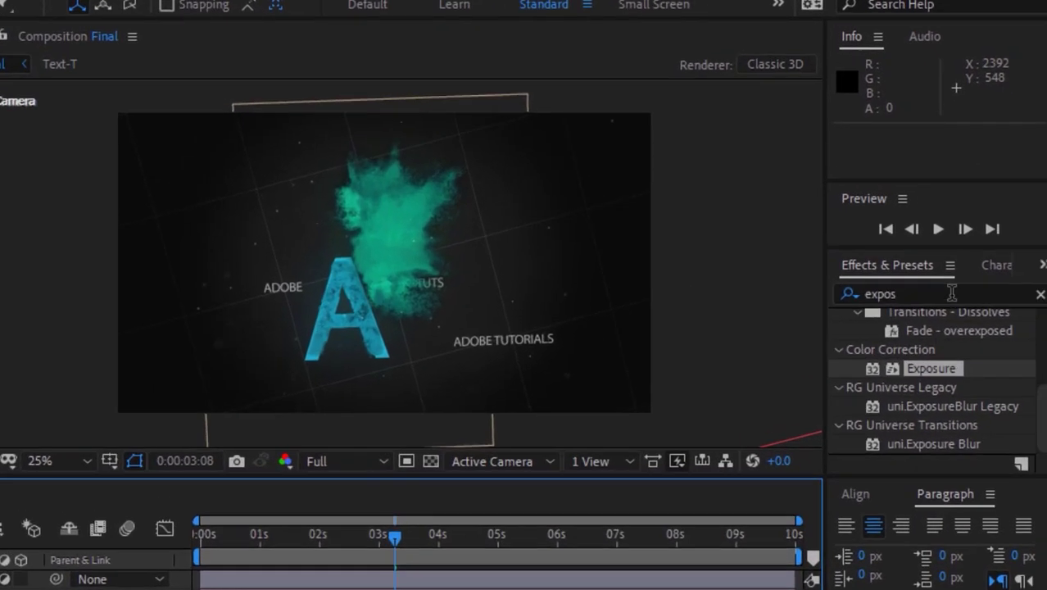
- Apply Hue/Saturation to the top adjustment layer and set its Master Lightness to 7
click(1015, 259)
text(hue)
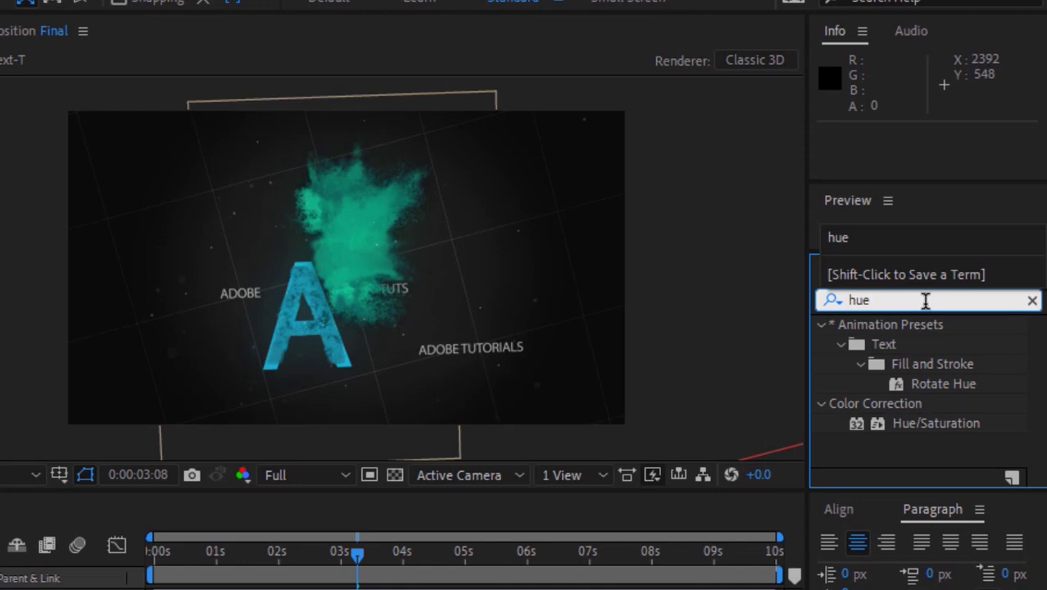
drag(938, 421, 206, 283)
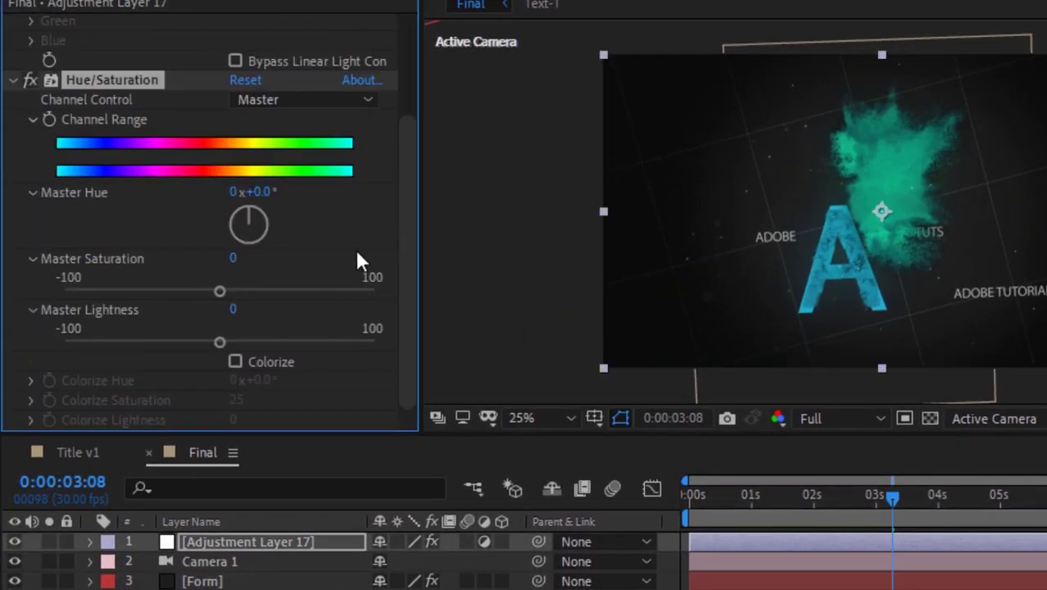
click(230, 308)
text(7)
key(Return)
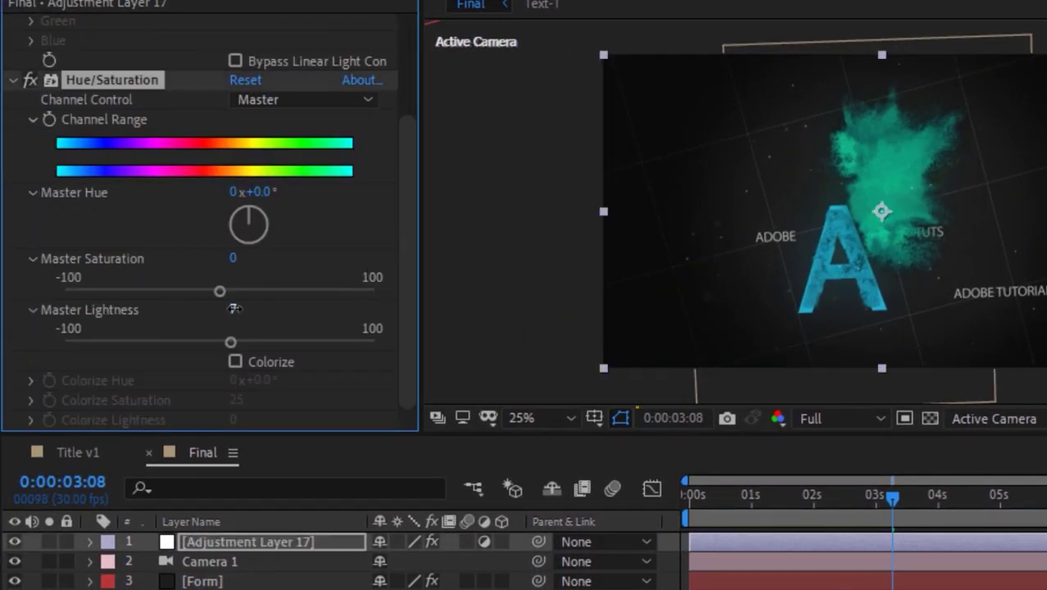
click(13, 80)
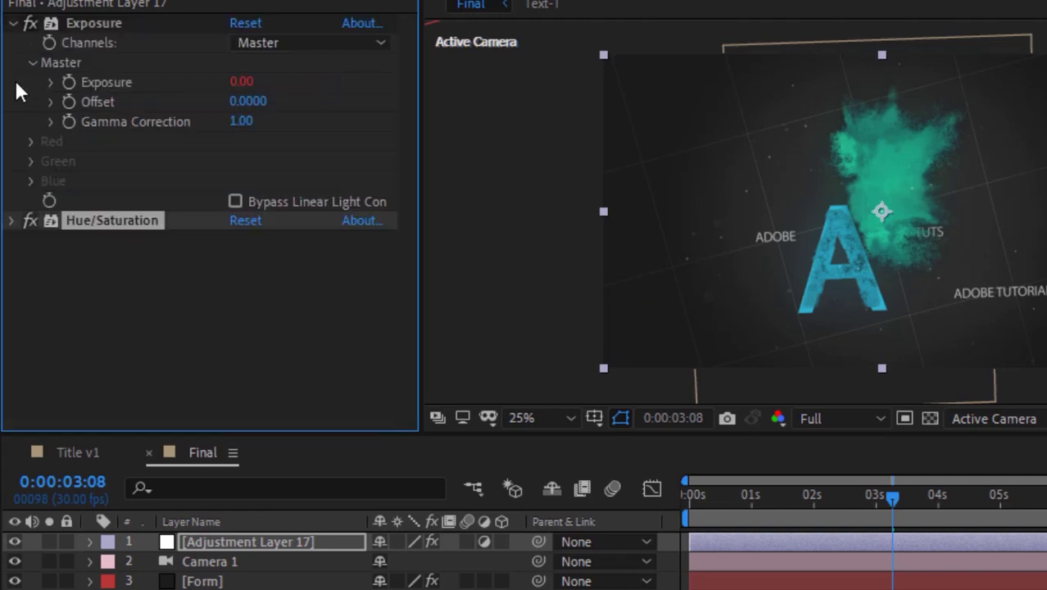
click(13, 23)
- Apply the Tint effect to the top adjustment layer and reduce Amount to Tint for a partly desaturated look
click(898, 242)
text(tint)
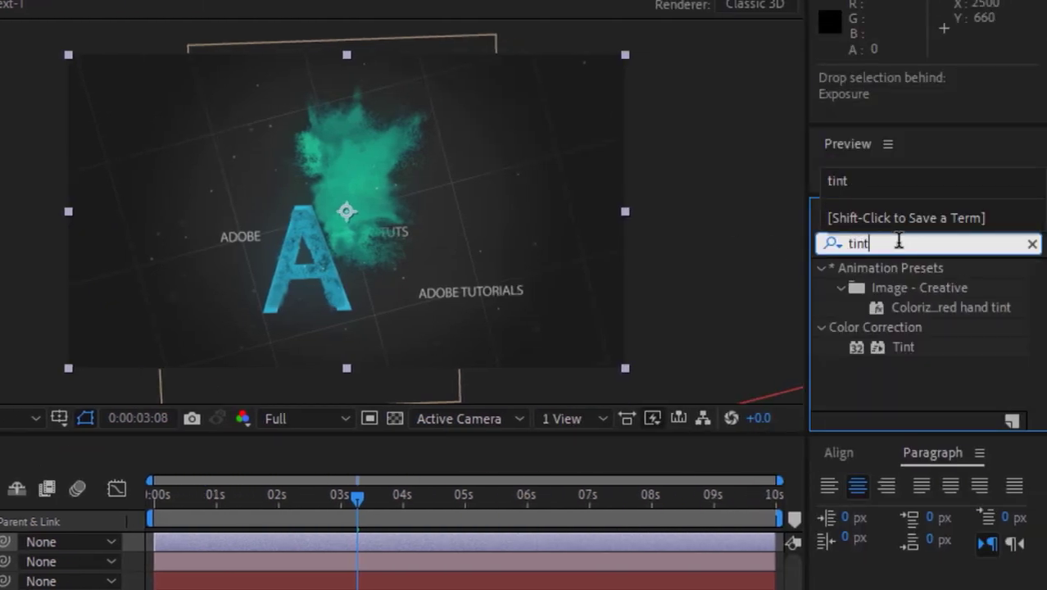
drag(902, 345, 231, 238)
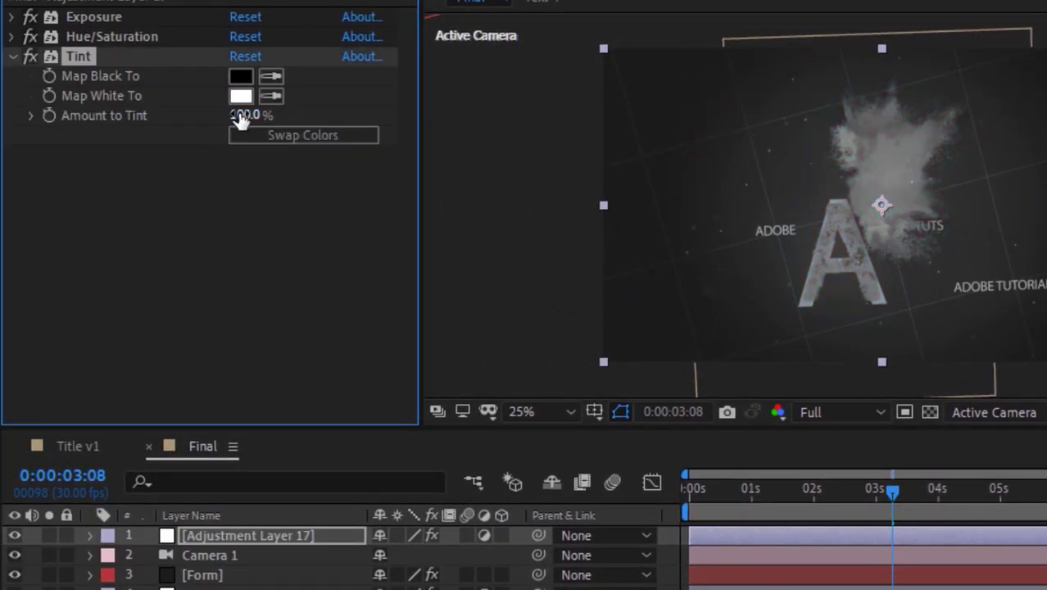
drag(239, 118, 199, 119)
click(245, 250)
click(13, 57)
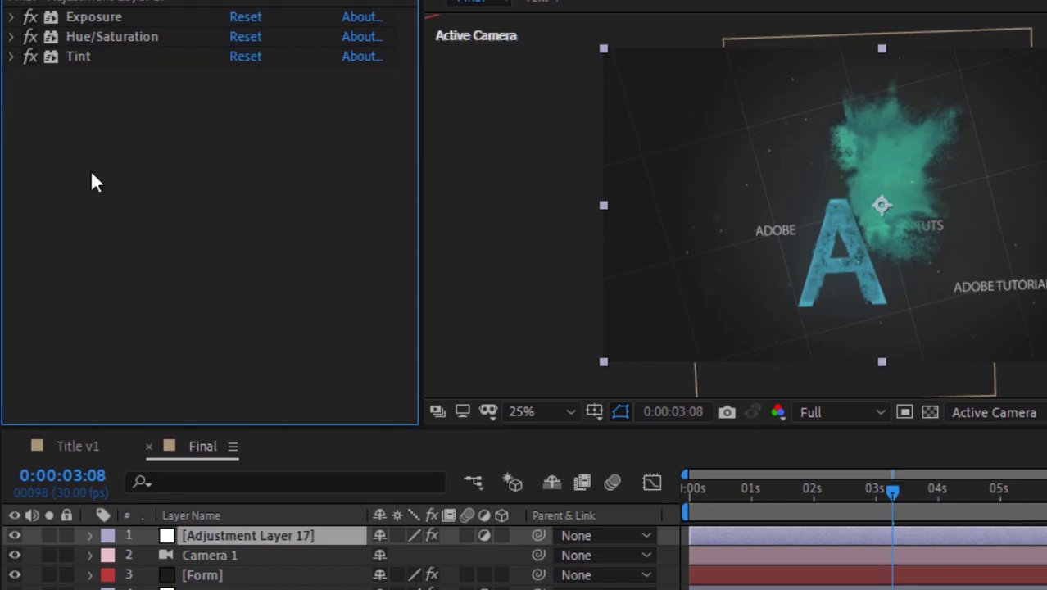
- Apply Curves to the top adjustment layer, slightly raising the Blue channel's midtones and slightly lowering the Red channel's midtones
click(900, 150)
text(curv)
drag(916, 238, 218, 88)
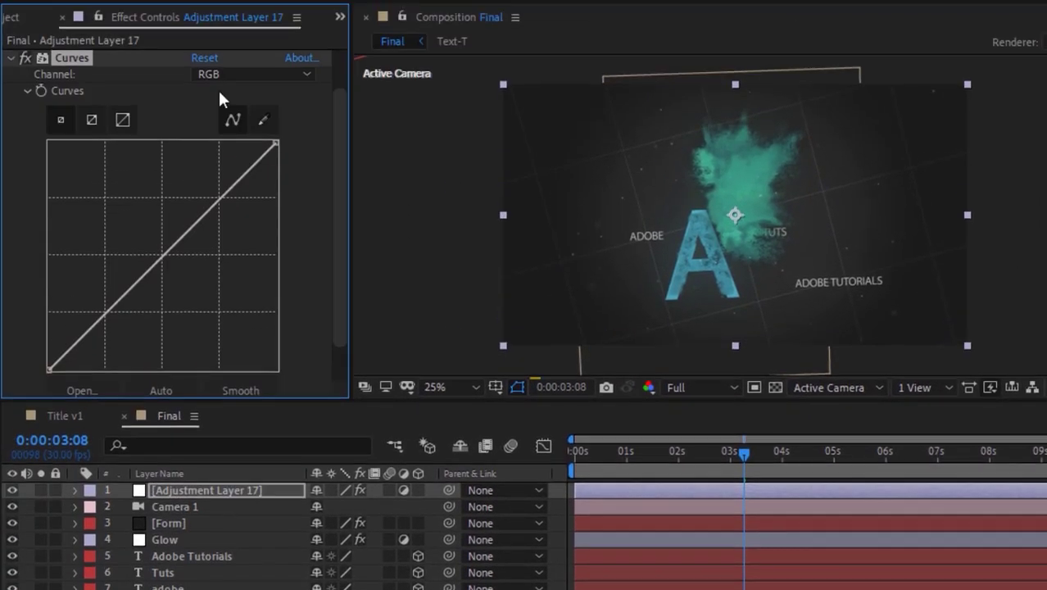
click(229, 76)
click(215, 141)
drag(150, 283, 176, 251)
click(266, 77)
click(245, 110)
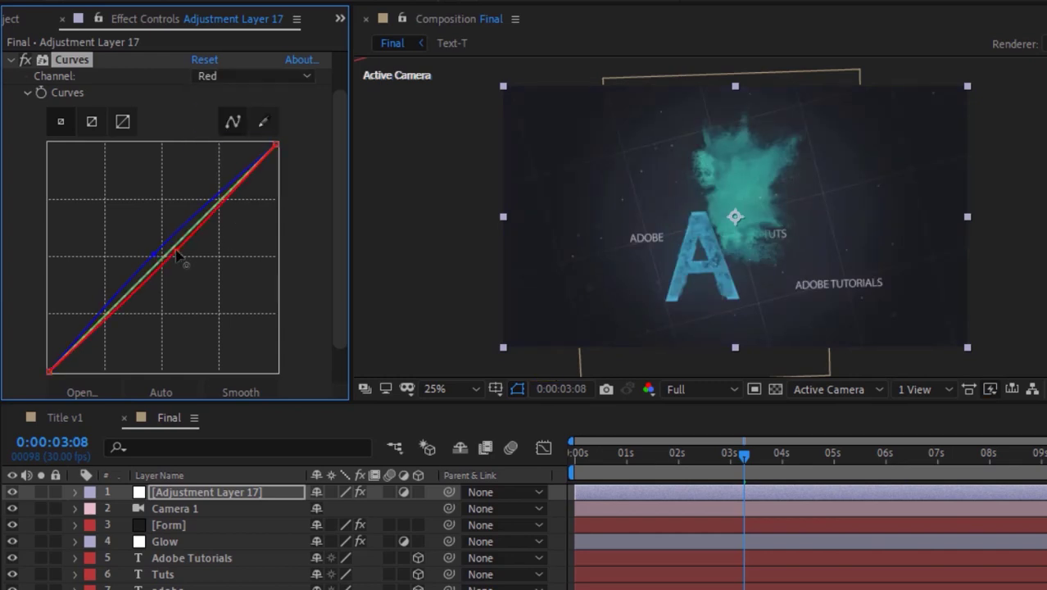
click(11, 59)
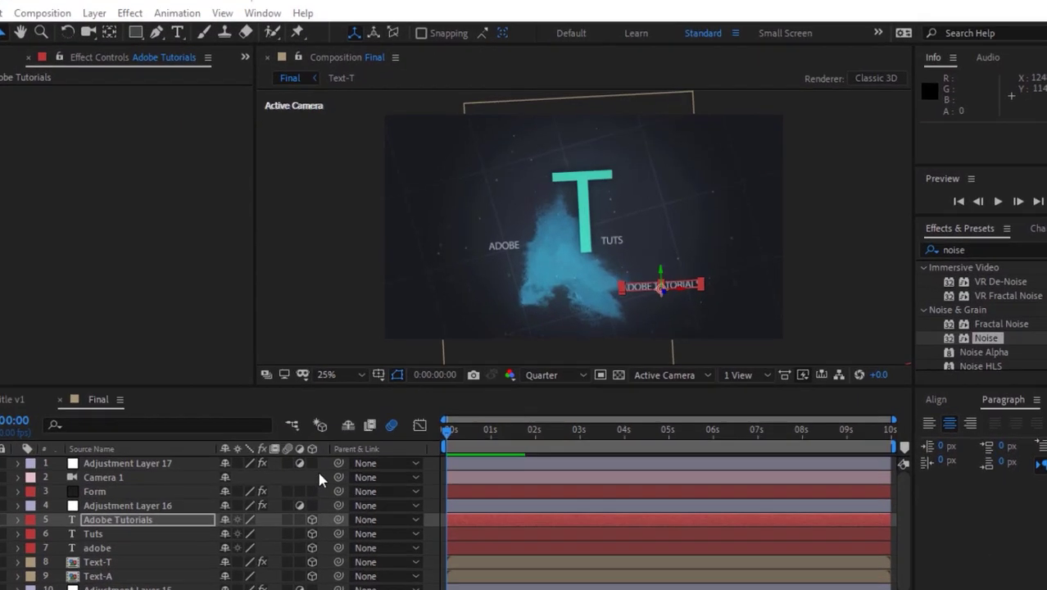
- Preview the finished animation of the Final composition from the start
key(space)
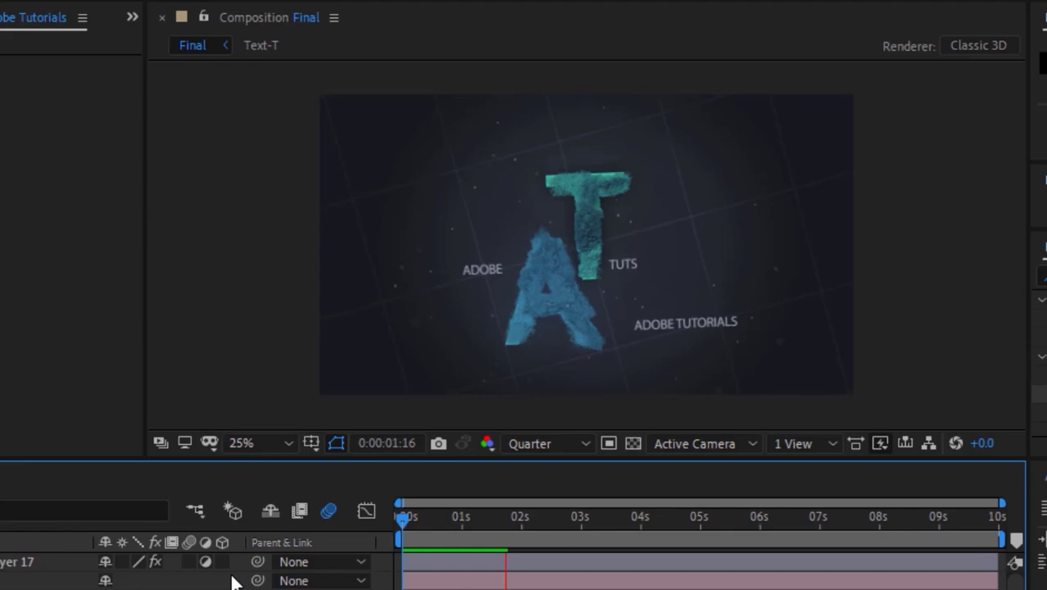
key(space)
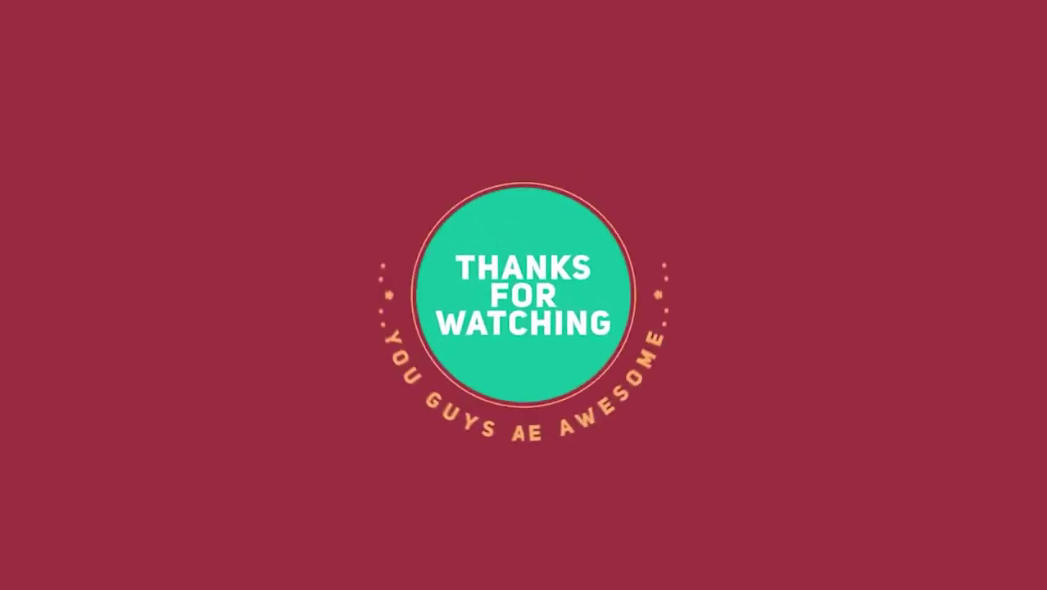